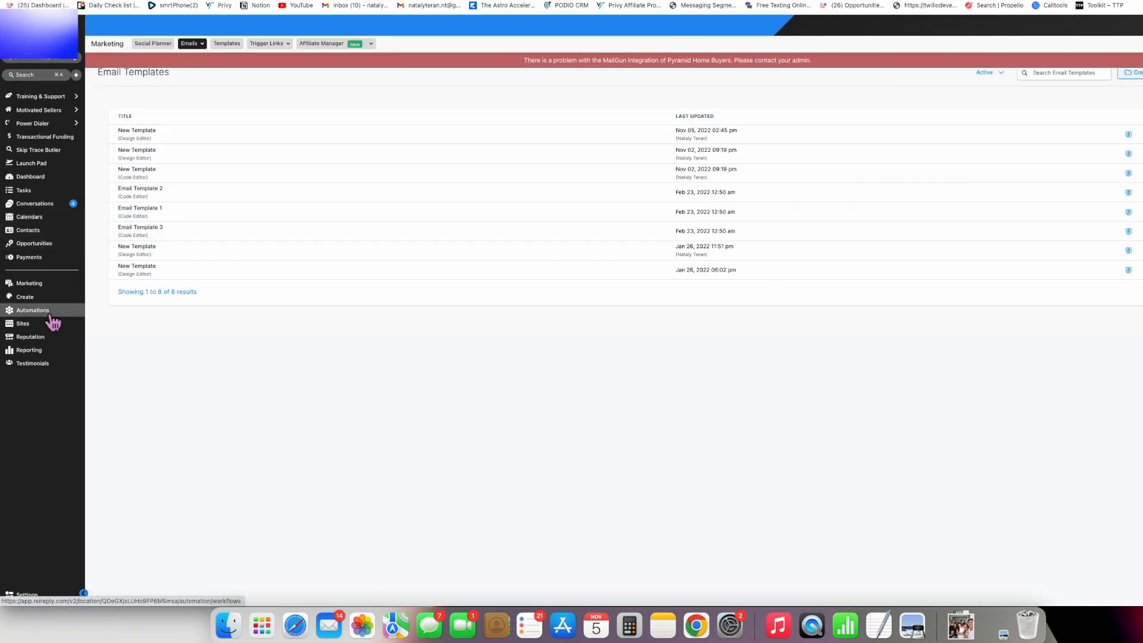
- Open the Automation Workflows list from the left sidebar
click(51, 315)
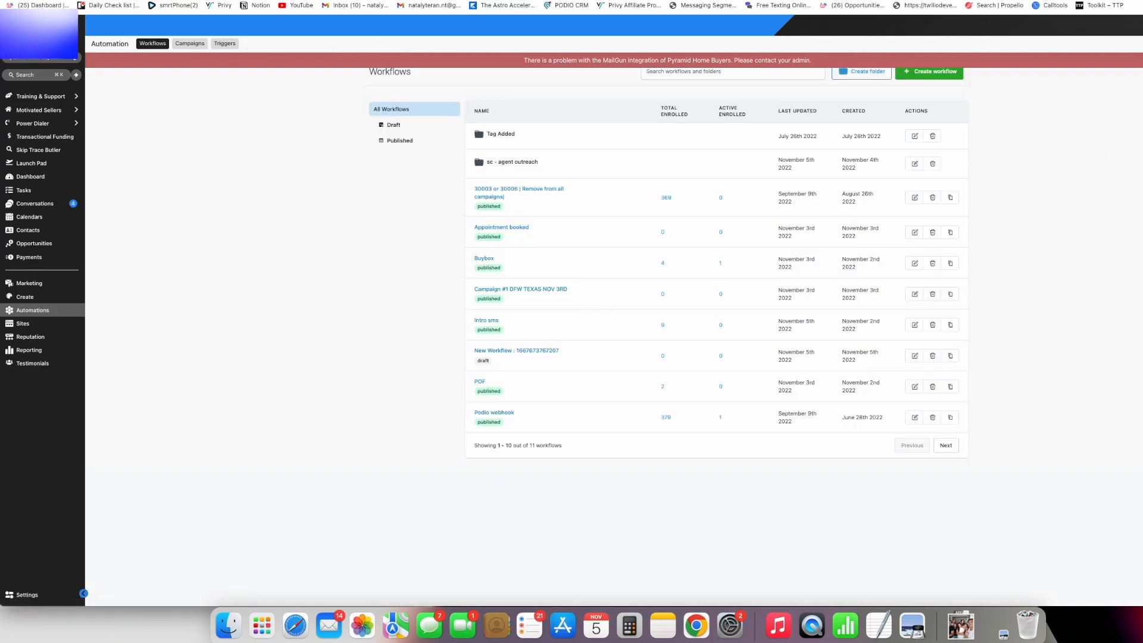
- Create a new blank workflow starting from scratch
click(952, 82)
click(591, 207)
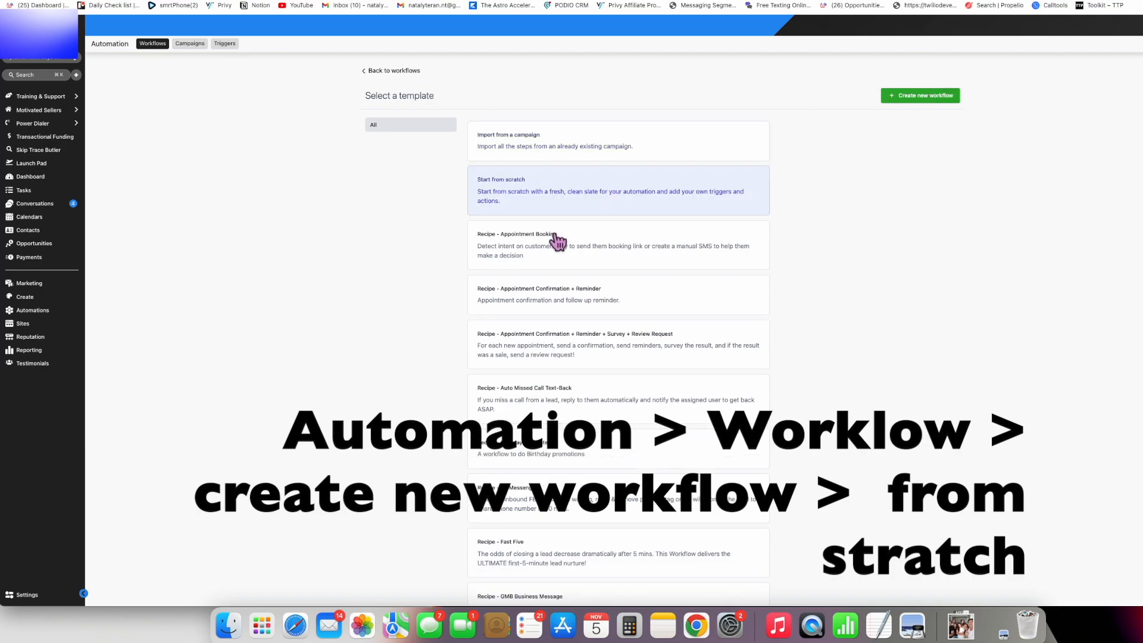
click(929, 98)
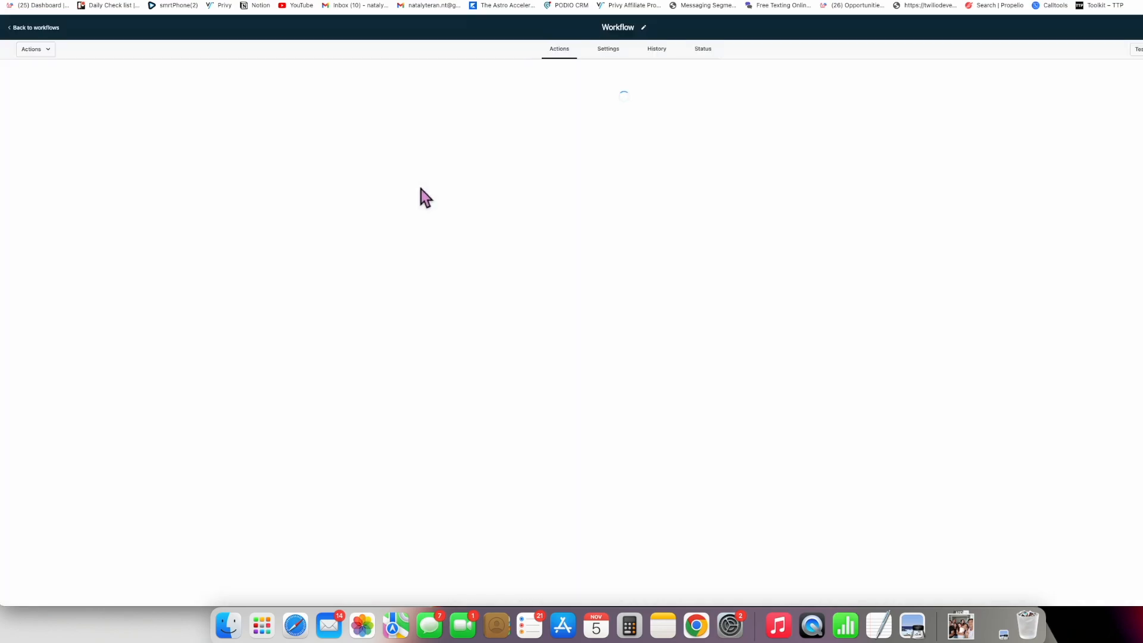
- Rename the workflow to '123 main street NEW YORK - Email Blast Campaign'
click(675, 28)
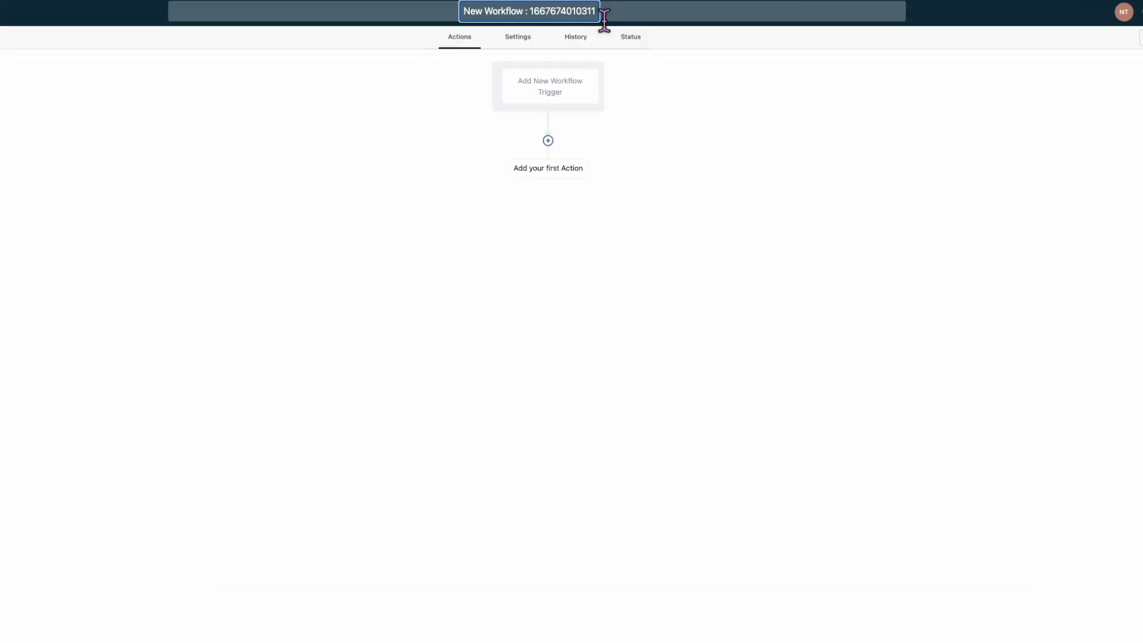
drag(675, 29, 597, 32)
drag(506, 24, 450, 19)
key(BackSpace)
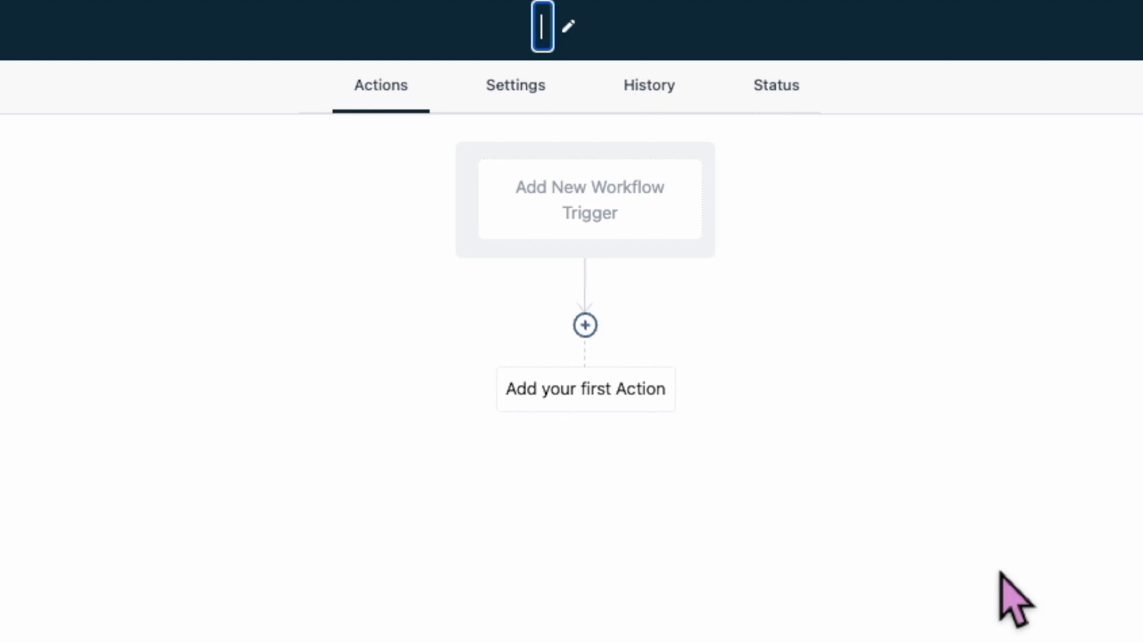
text(123)
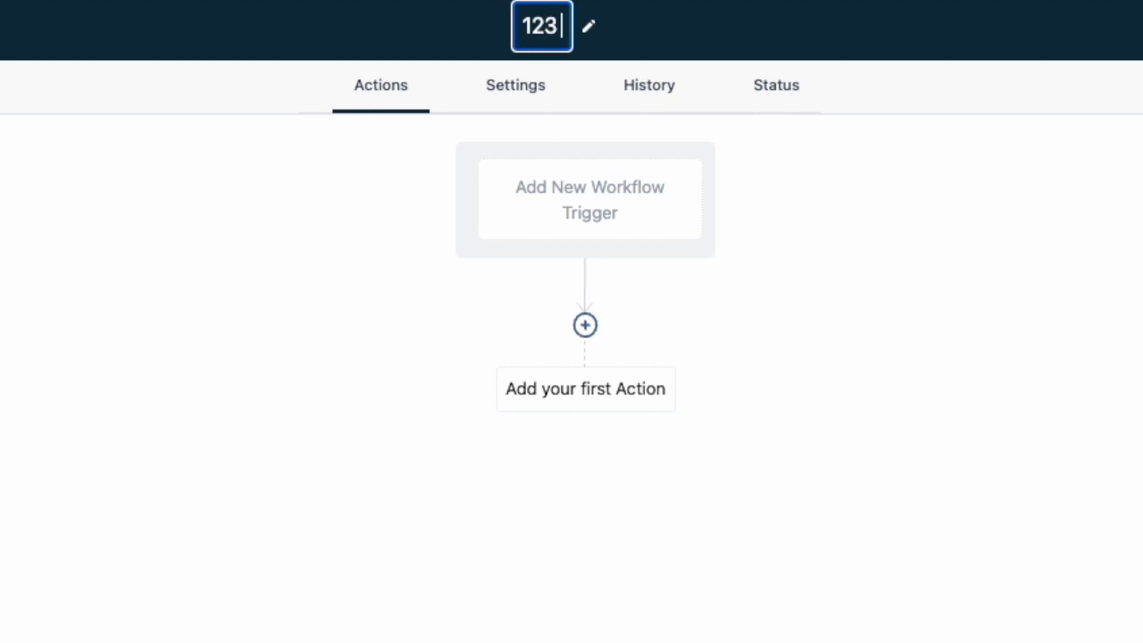
text( main strret)
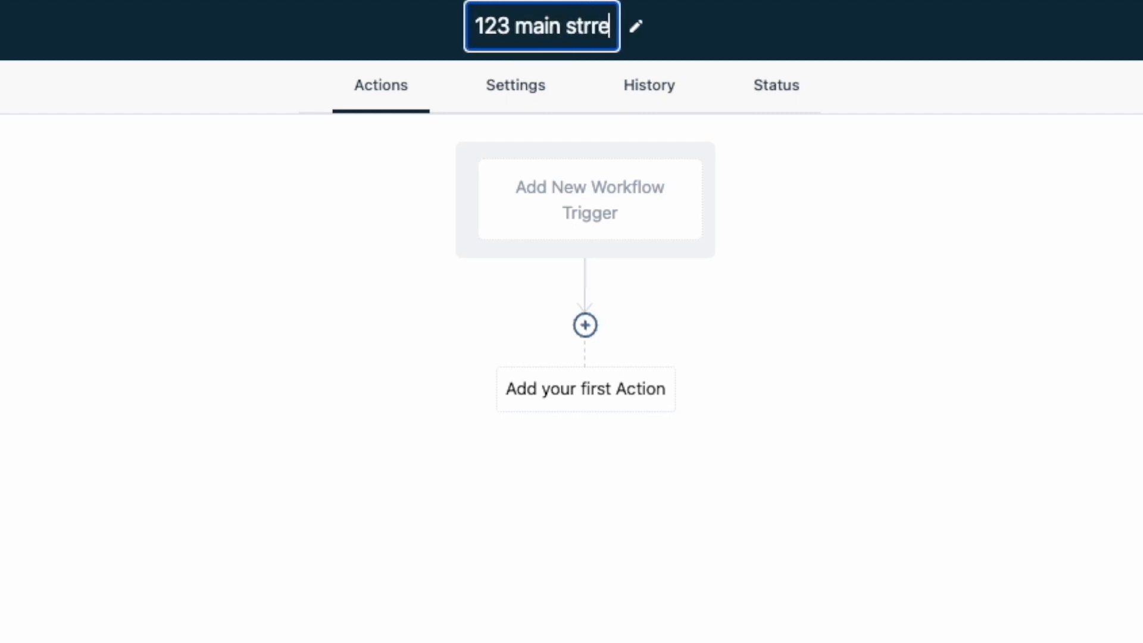
key(BackSpace)
key(BackSpace)
key(BackSpace)
text(ee)
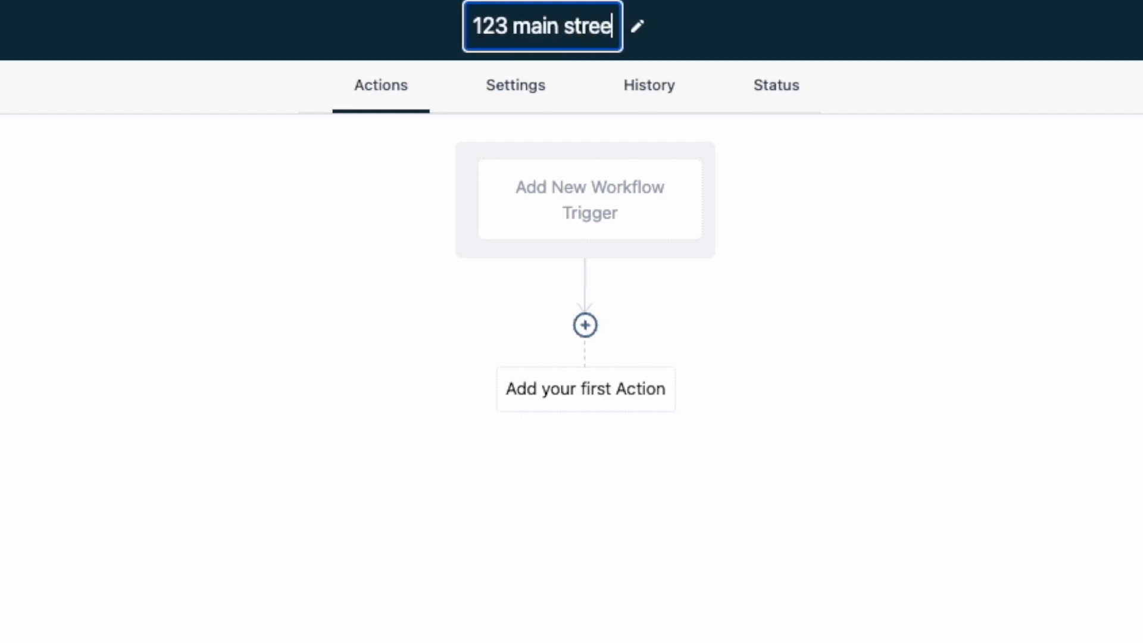
text(t - )
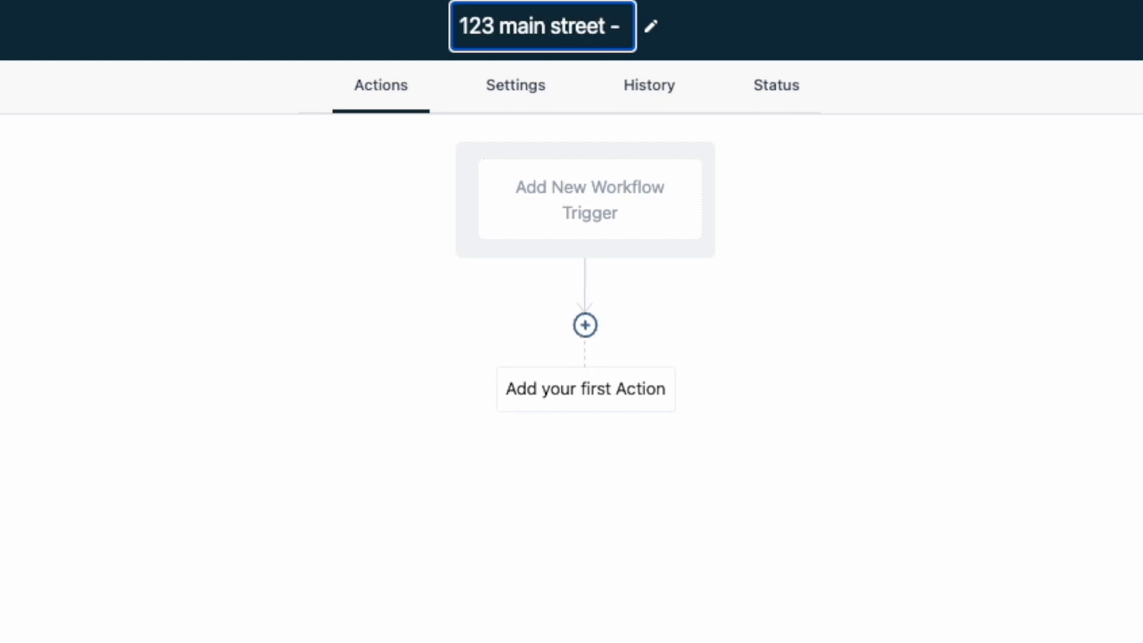
text(Email Blas)
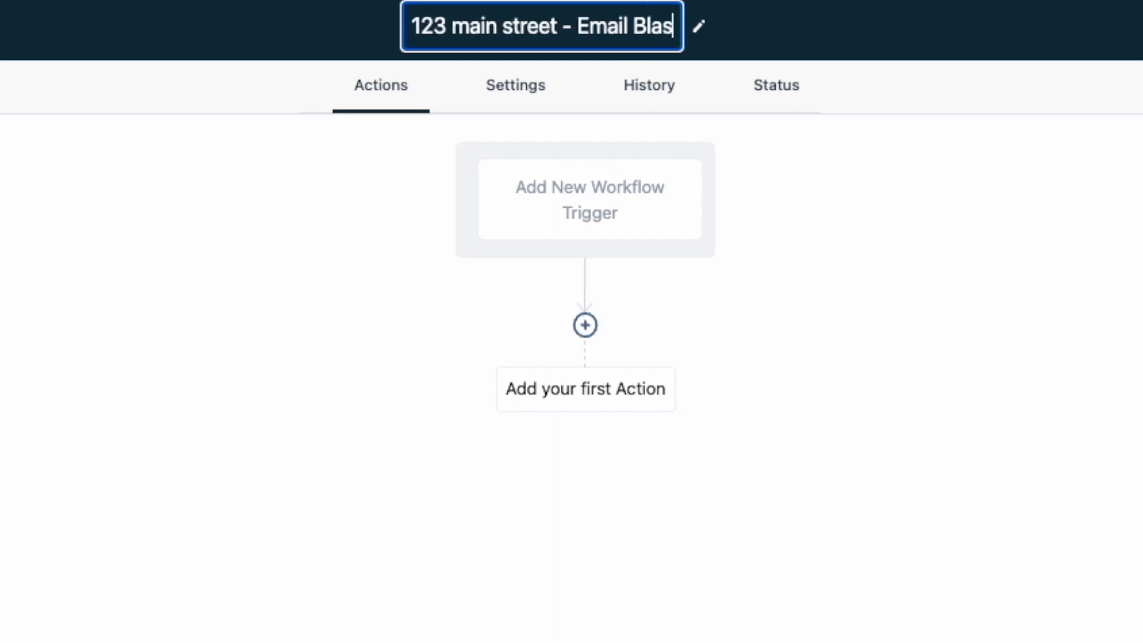
text(t Cmapign)
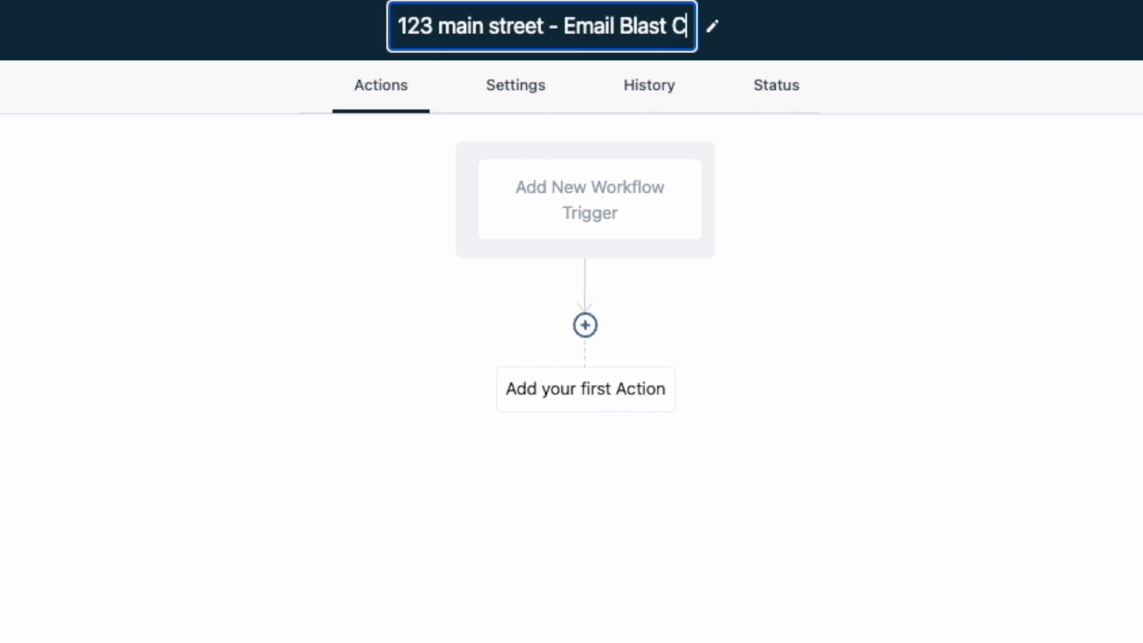
key(BackSpace)
key(BackSpace)
key(BackSpace)
key(BackSpace)
key(BackSpace)
key(BackSpace)
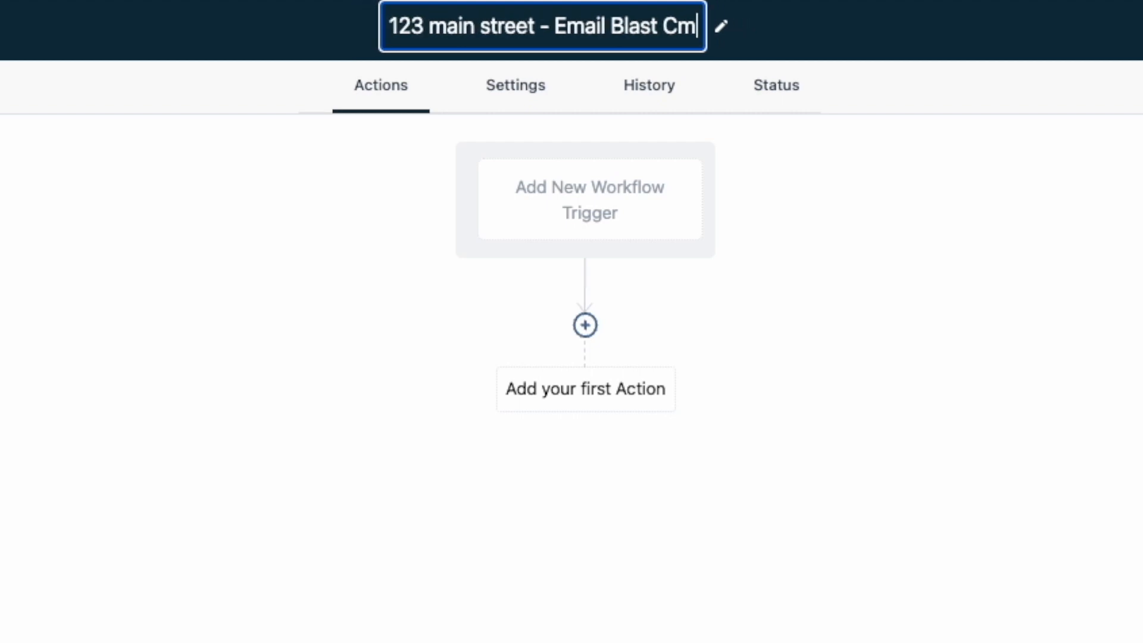
text(apign)
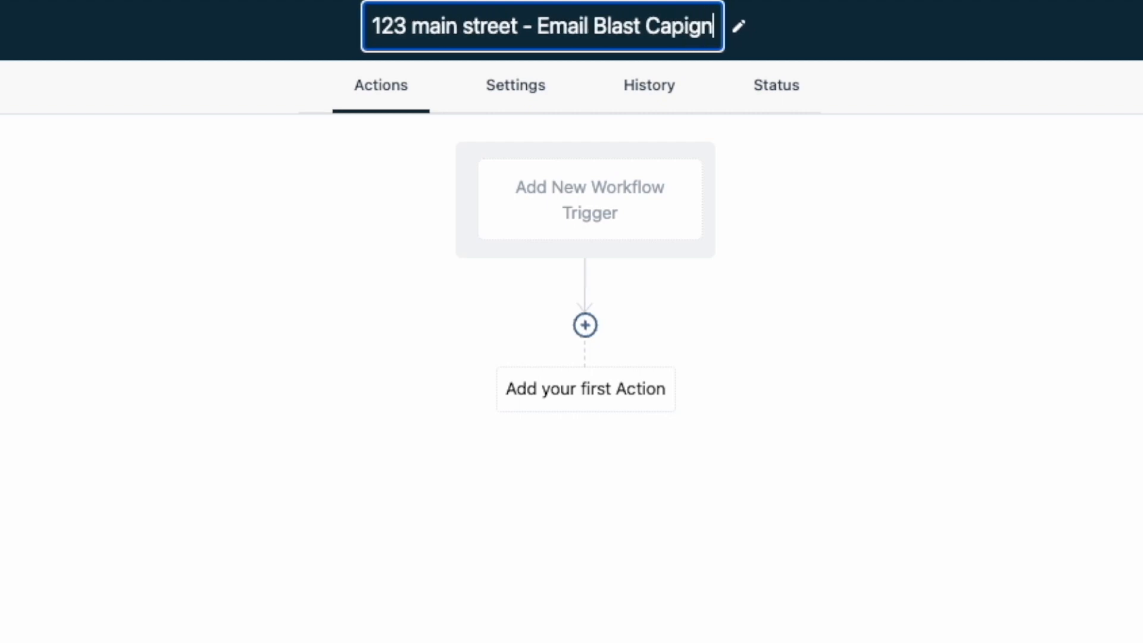
key(BackSpace)
key(BackSpace)
key(BackSpace)
key(BackSpace)
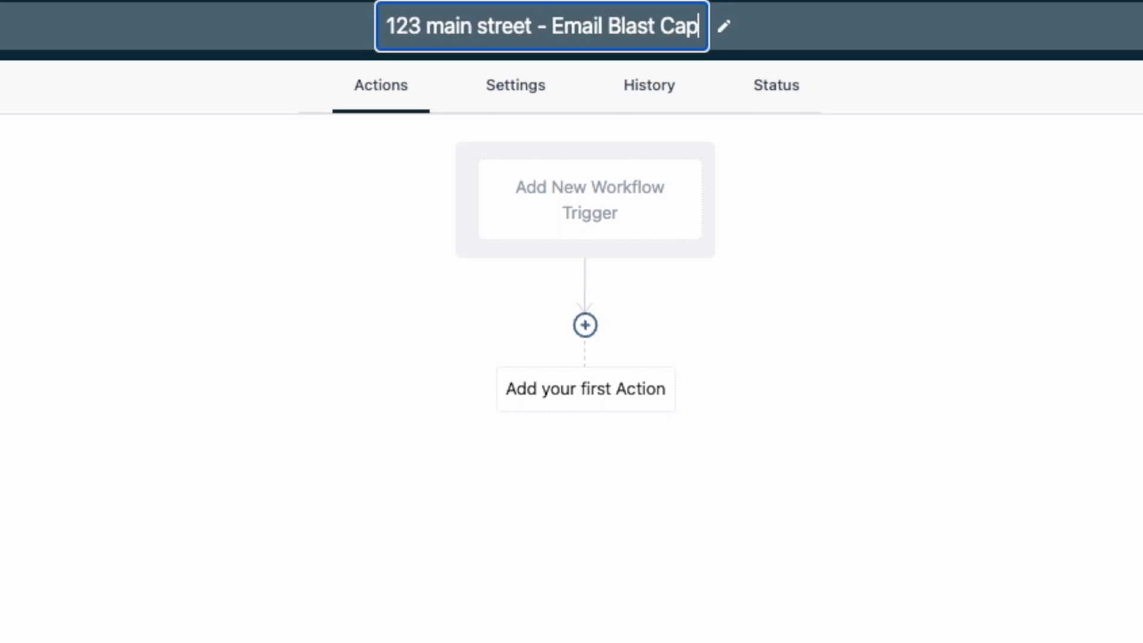
text(mpaign)
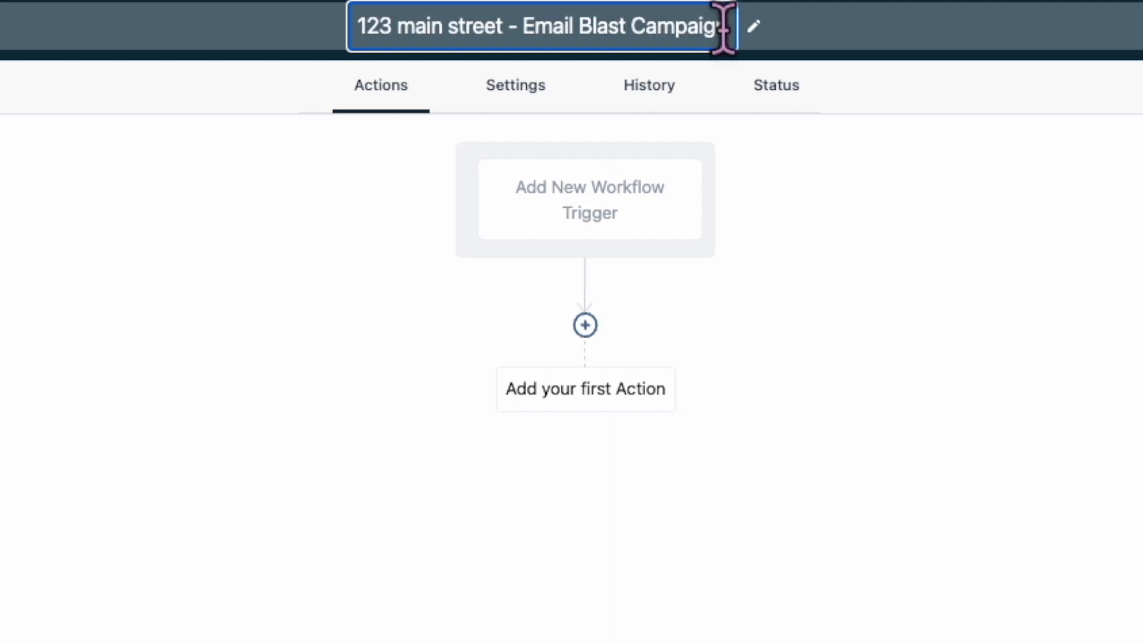
click(507, 30)
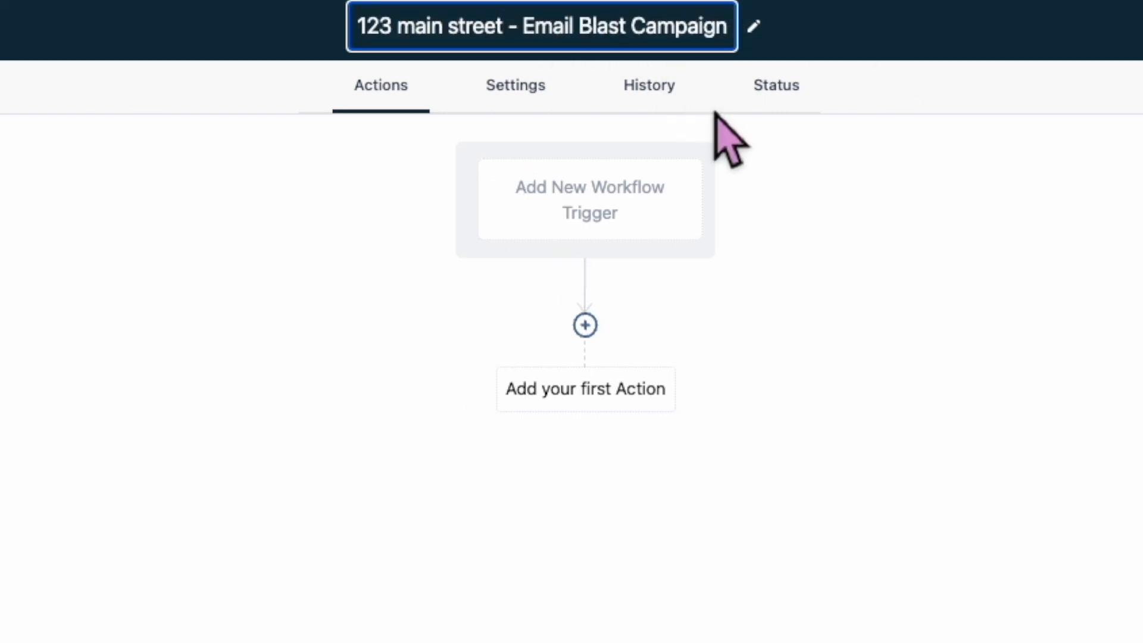
text(NEW YORK)
click(1083, 349)
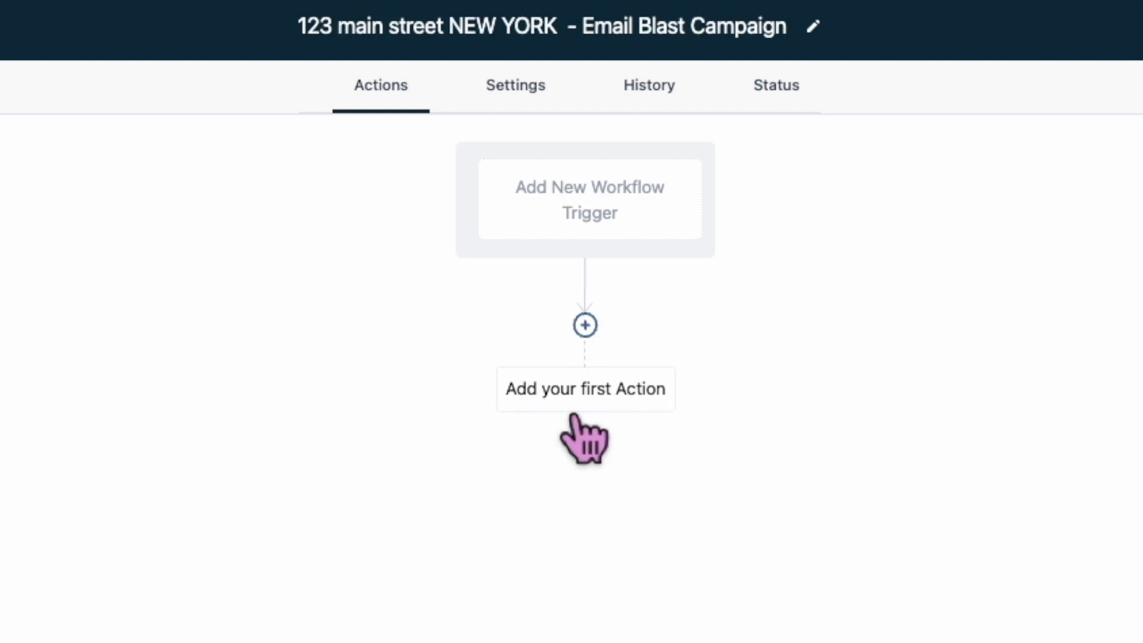
- Add a Send Email action as the workflow's first step
click(585, 325)
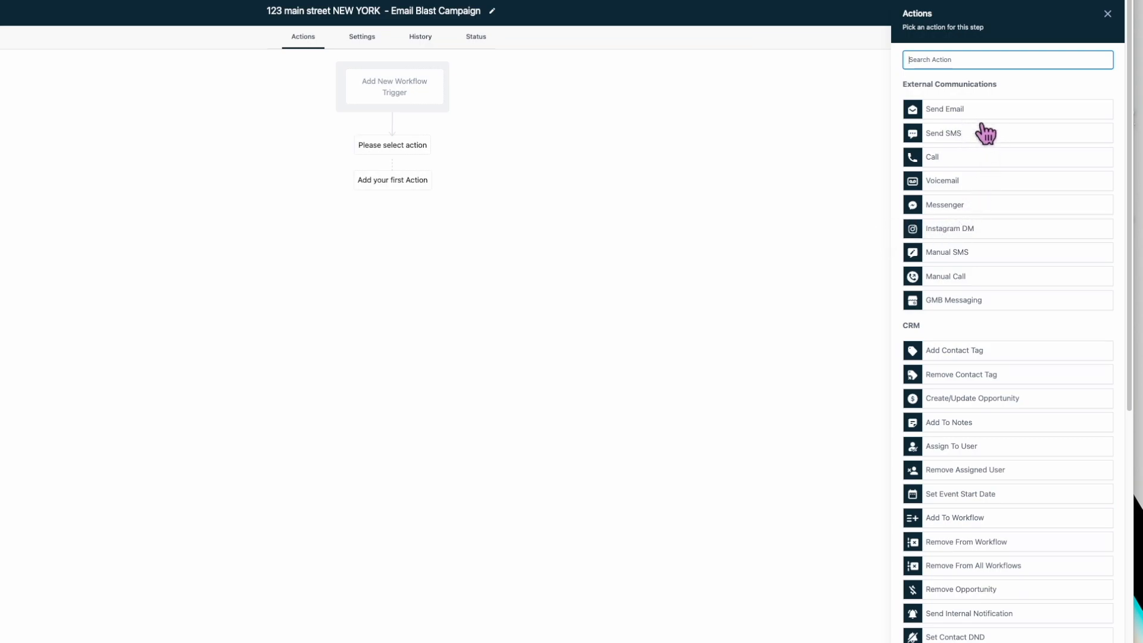
click(962, 113)
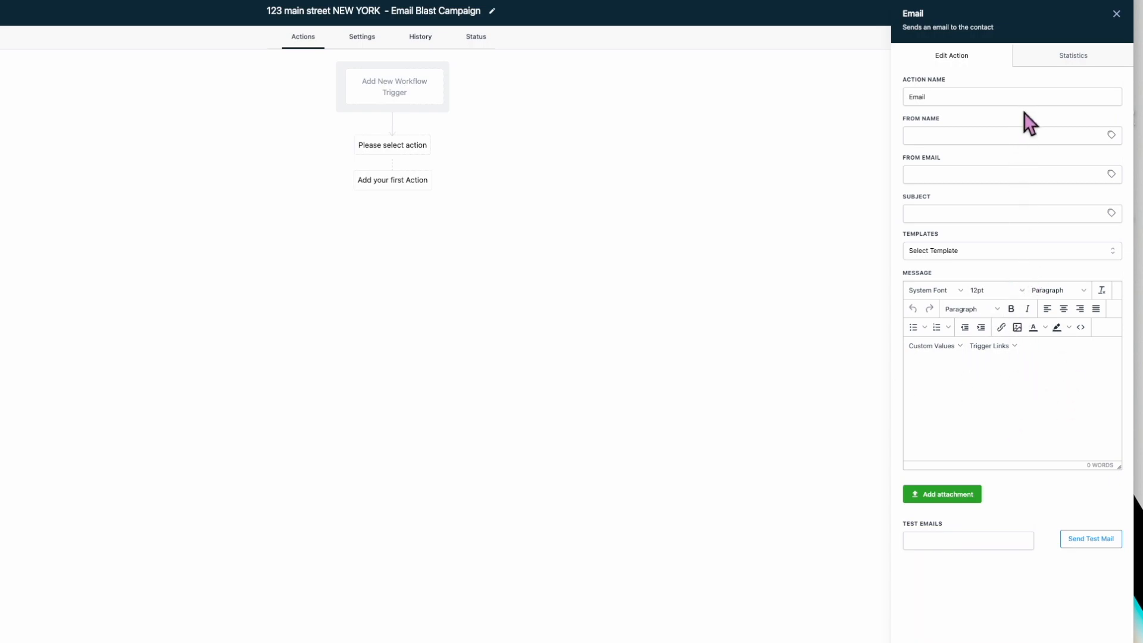
click(946, 137)
click(969, 116)
- Fill in the sender's name, sender e-mail and subject 'NEW OFF Market Deal !'
click(962, 141)
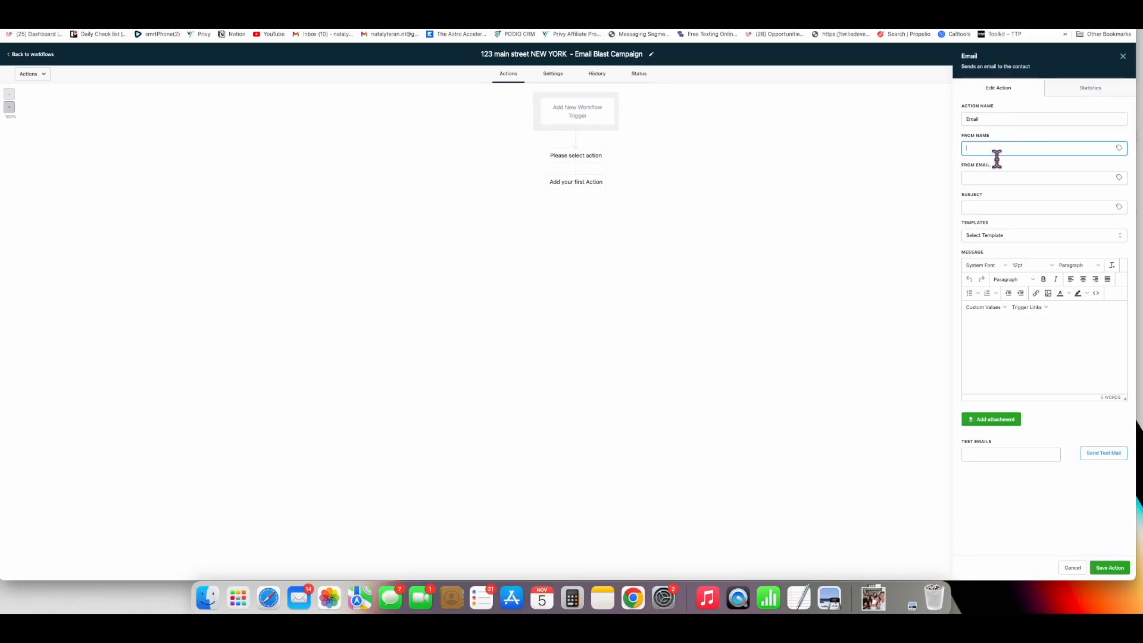
text(na)
click(1005, 182)
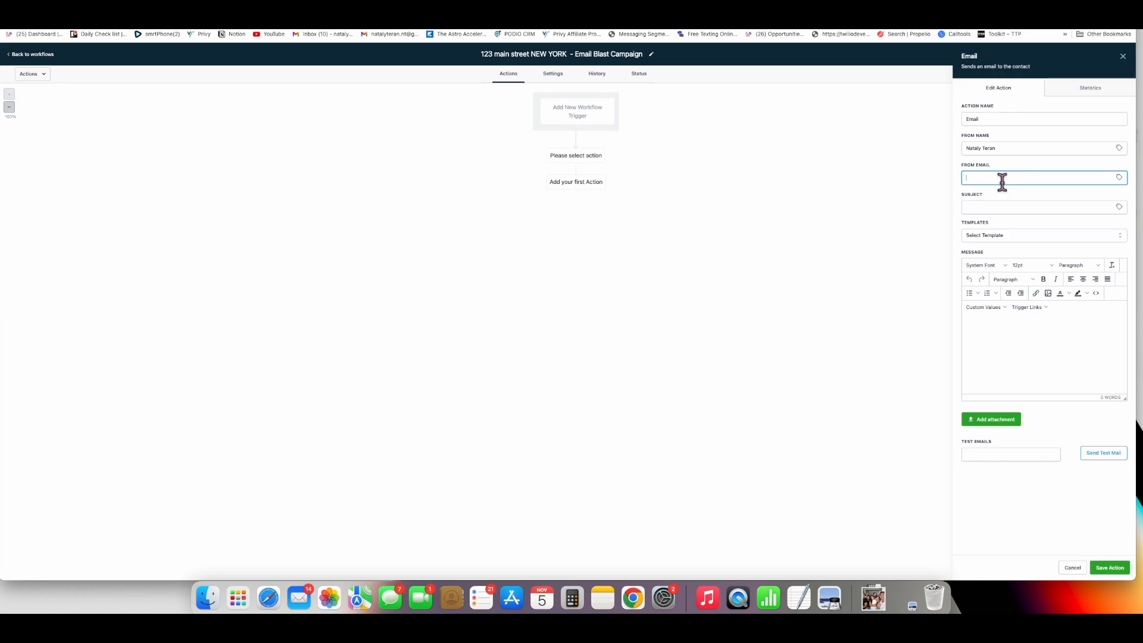
click(976, 212)
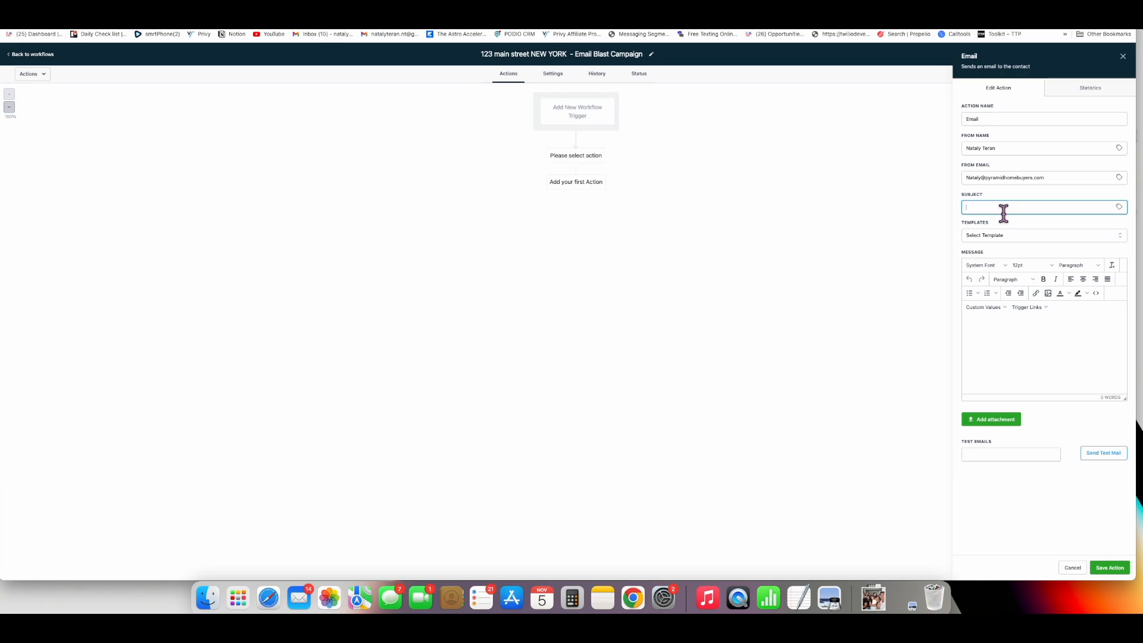
text(NEW OFF Market Deal !)
click(994, 329)
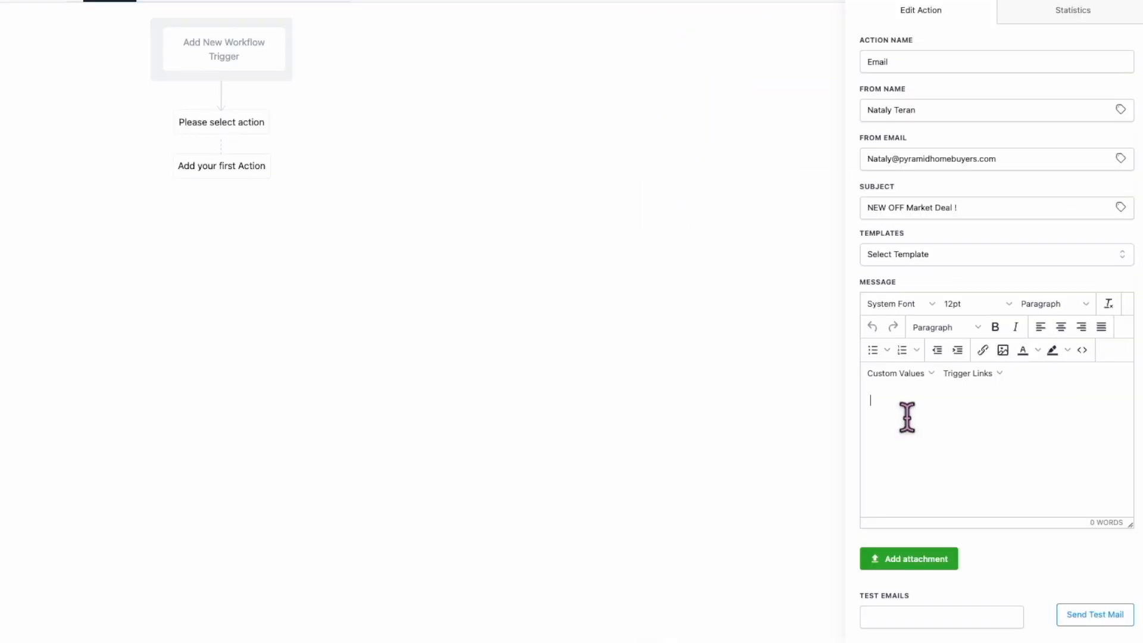
- Type the property details: 123 main street, 2beds 1 bath, 1500, Vacant closing
text(Take a look at this deal below!)
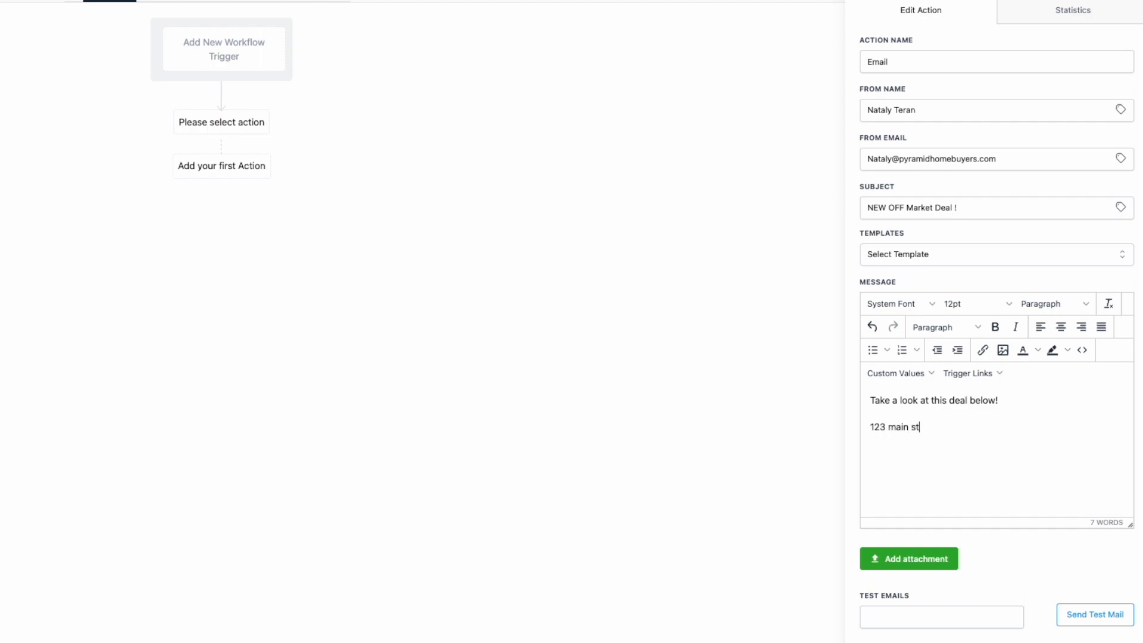
text(reet )
text(2bds)
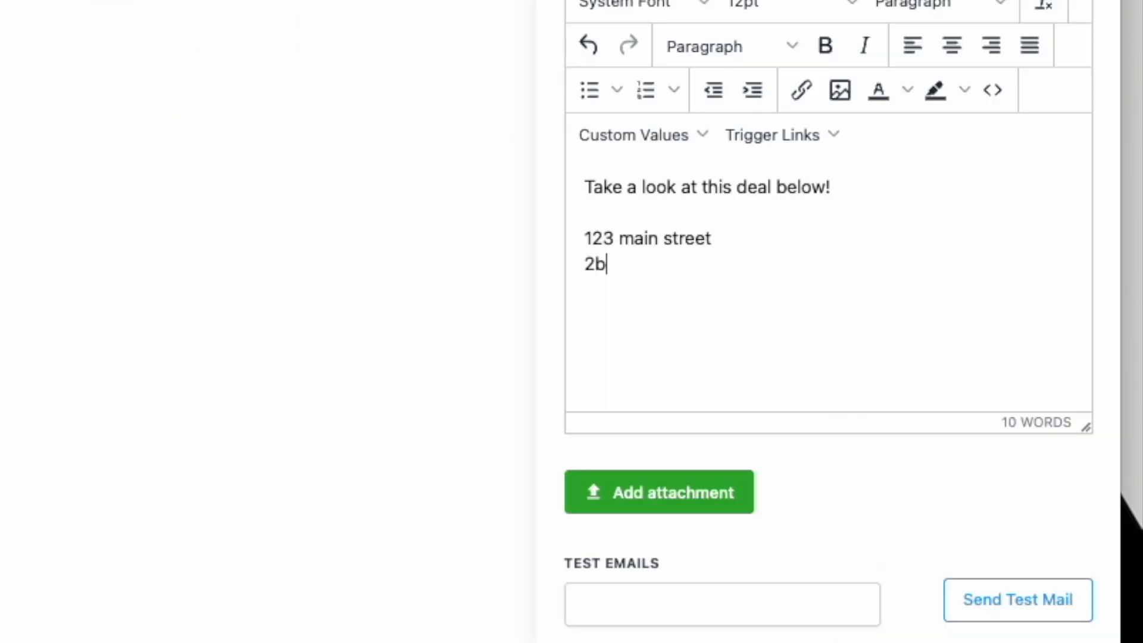
key(BackSpace)
key(BackSpace)
key(BackSpace)
text(eds 1 bad)
key(BackSpace)
text(th )
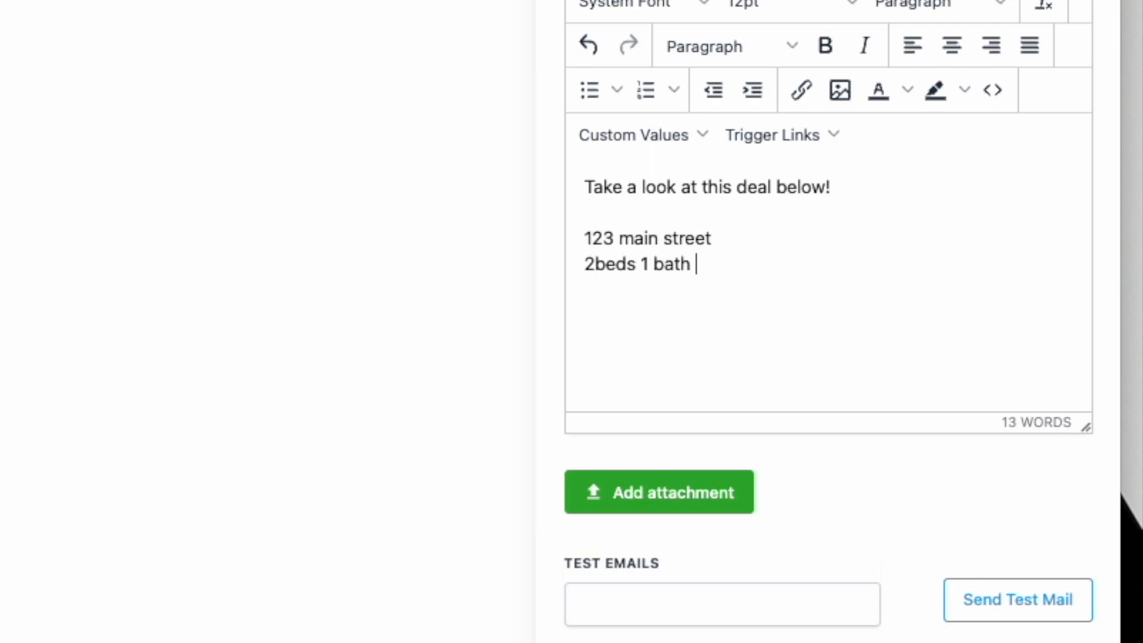
text(1500)
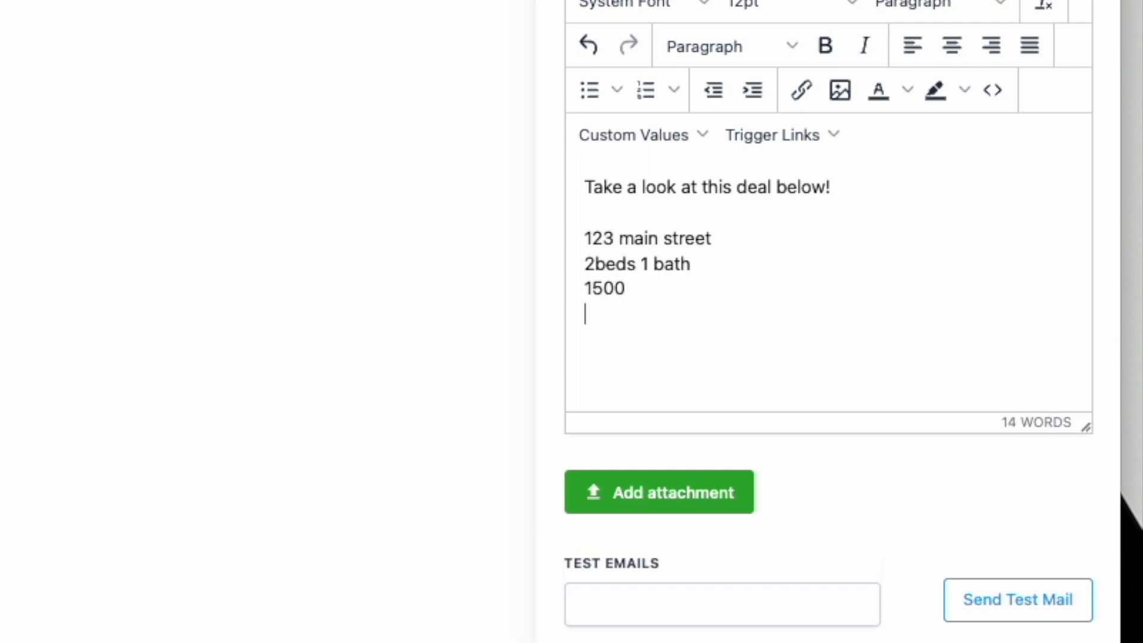
text(Vacant closing)
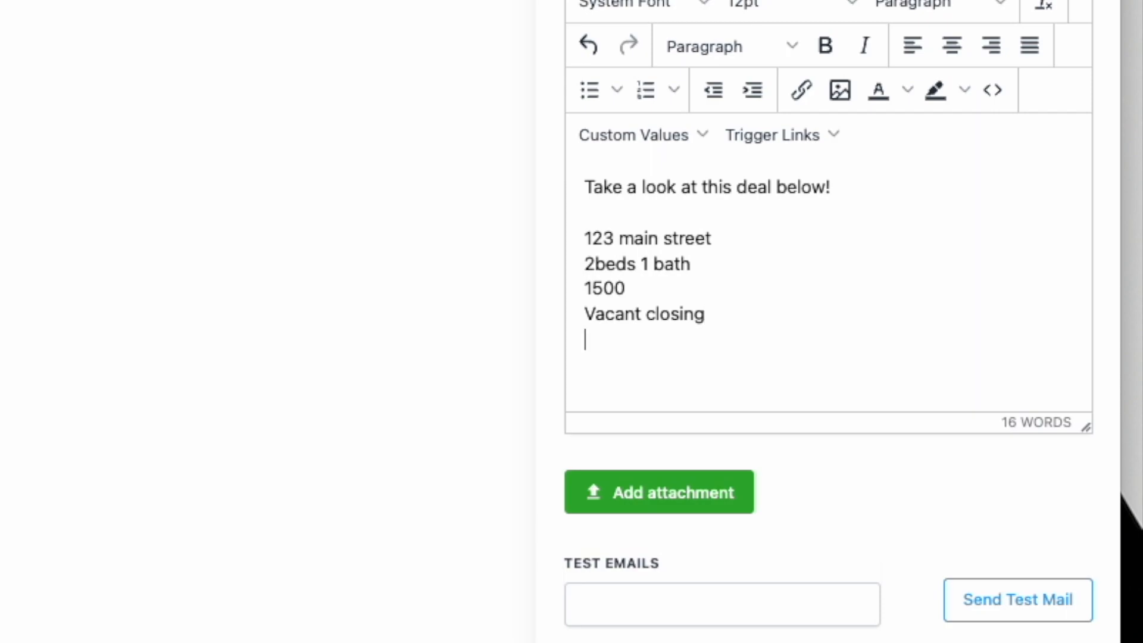
- Add ARV, Wholesale price and Title company label lines, starting the close-of-escrow line
text(ARVwHOL)
key(BackSpace)
key(BackSpace)
key(BackSpace)
key(BackSpace)
text(Wholesale price)
text(;)
key(Return)
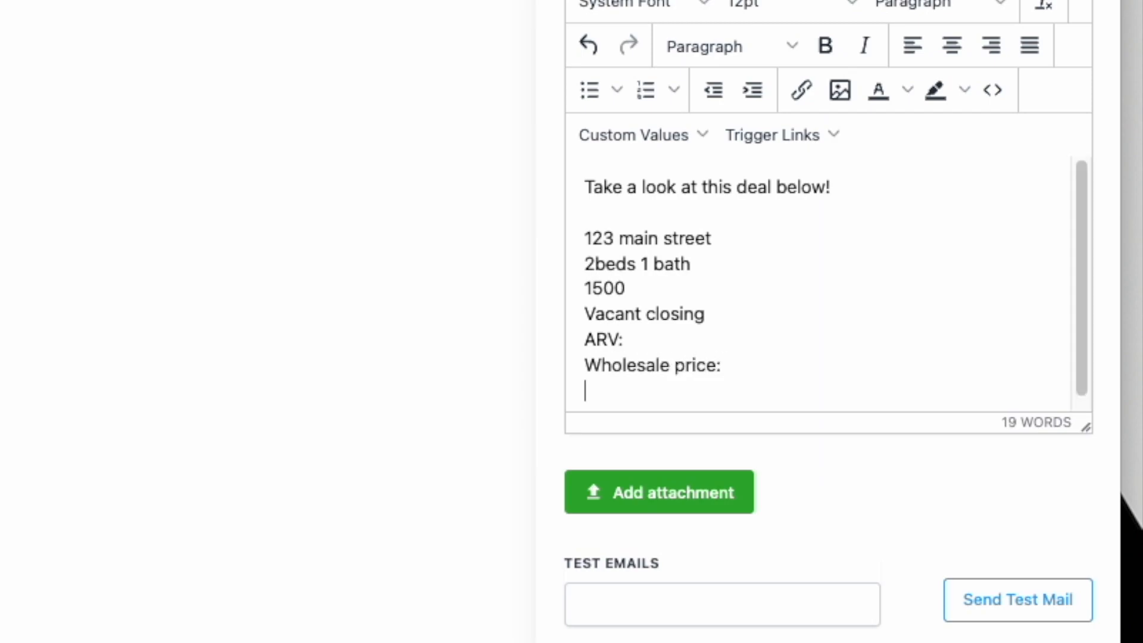
text(Title co)
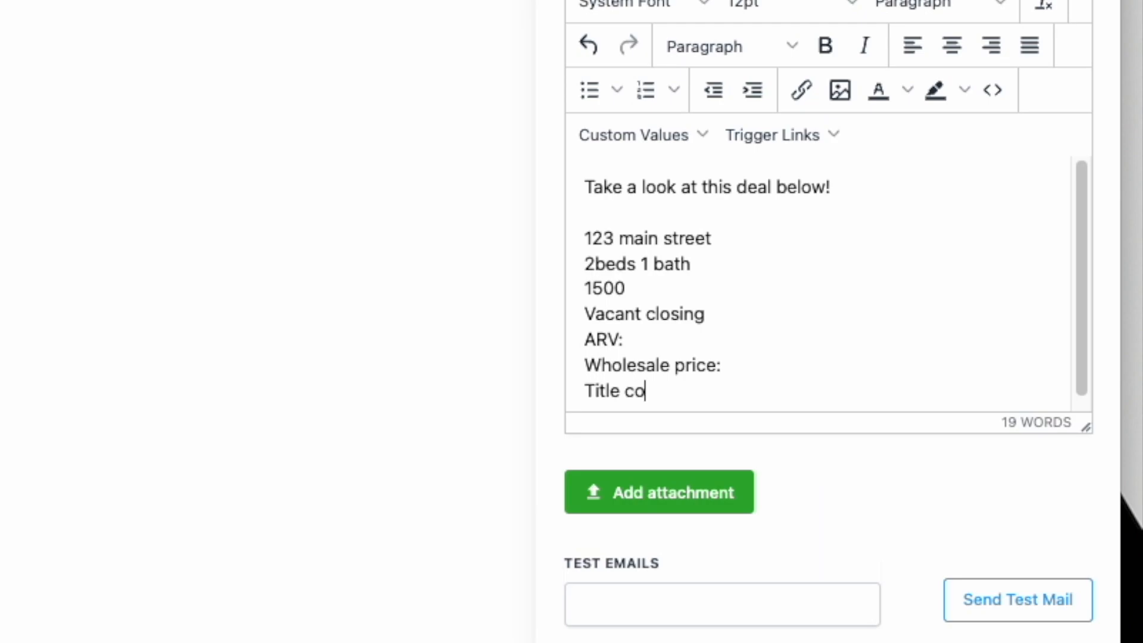
text(mpany:)
key(Return)
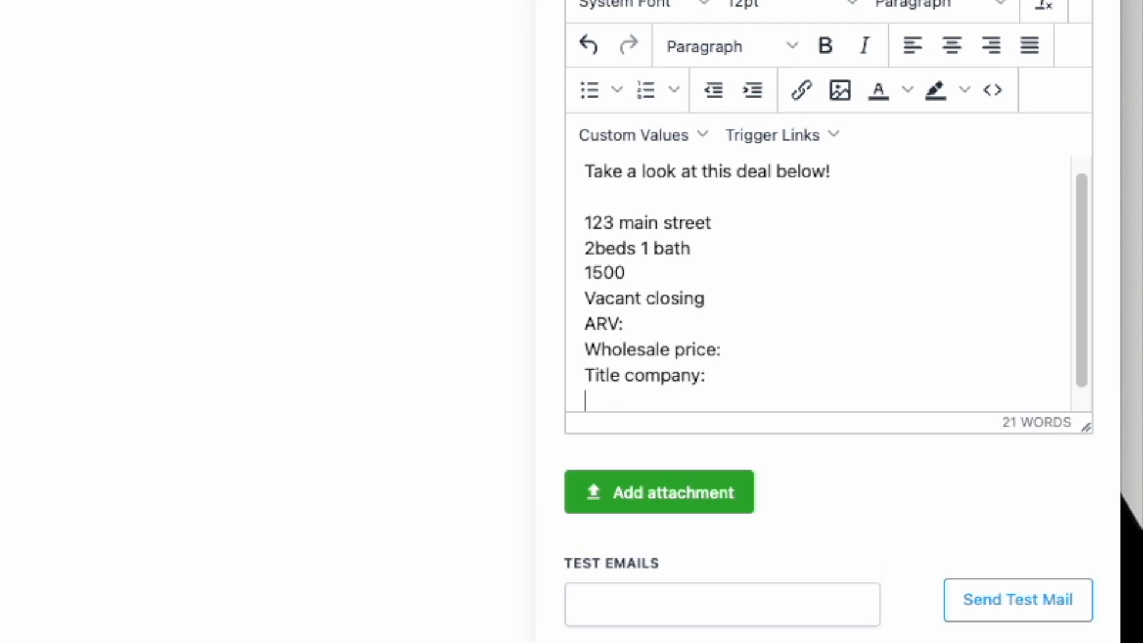
text(CLOSE OF SE)
- Finish the CLOSE OF ESCROW: line and add a non-refundable EMD of 3,000
key(BackSpace)
text(ESCROW)
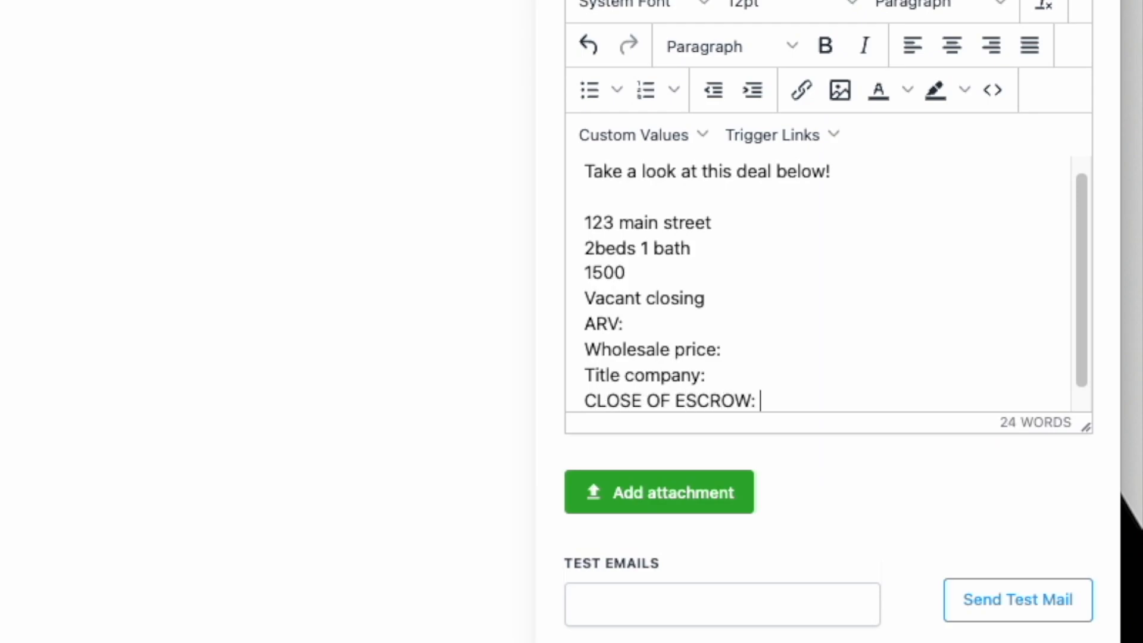
text(:)
key(Return)
text(emd)
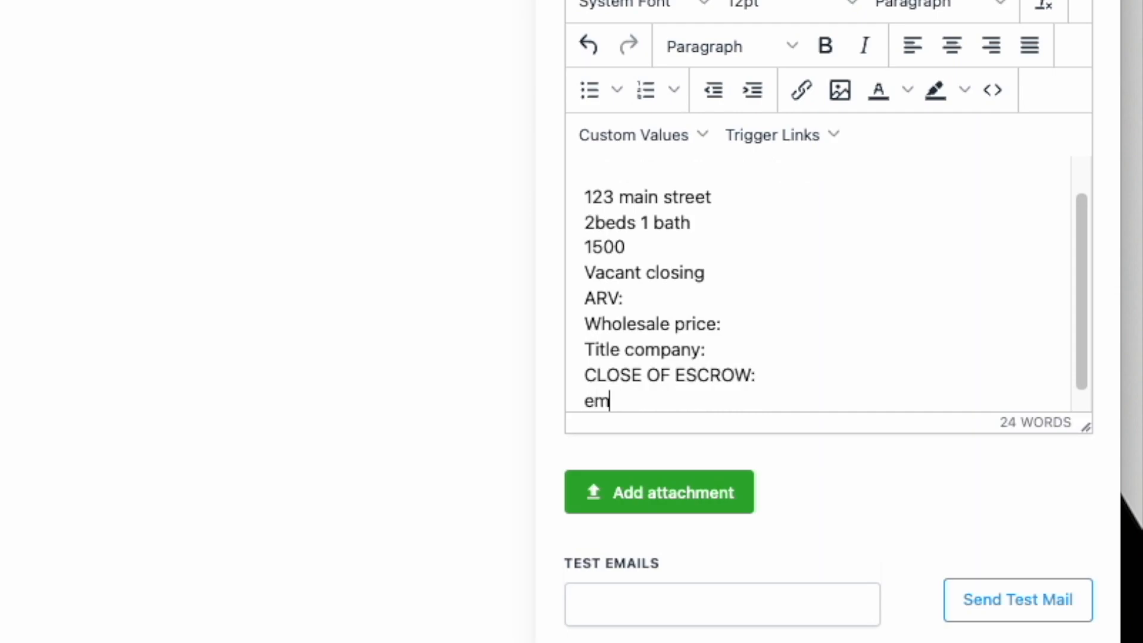
key(BackSpace)
key(BackSpace)
key(BackSpace)
text(None refundable )
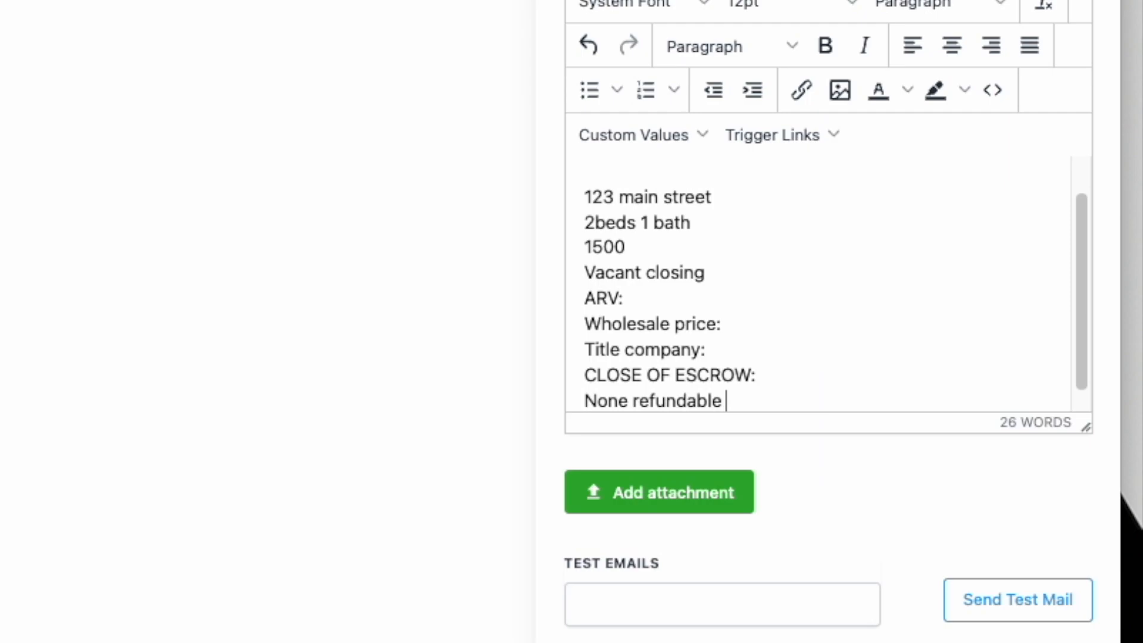
text(EMD ; 3,000)
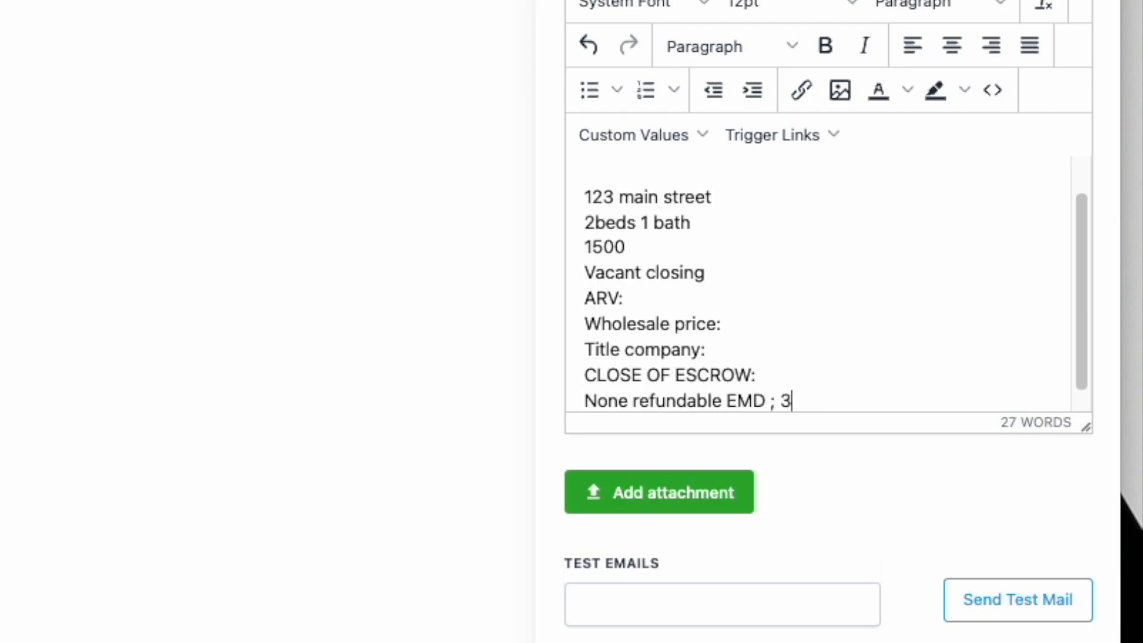
key(BackSpace)
key(BackSpace)
key(BackSpace)
key(BackSpace)
key(BackSpace)
key(BackSpace)
key(BackSpace)
text(: 3,0000)
key(BackSpace)
key(Return)
key(Return)
key(Return)
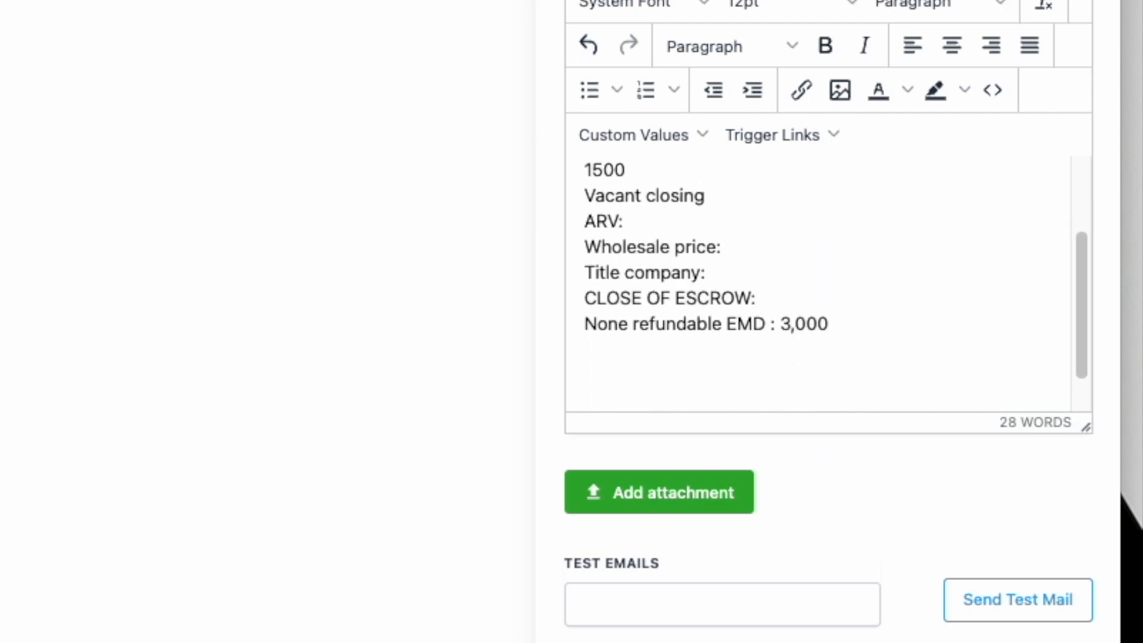
key(Return)
- Add a comps line: 123 main street - sold 165k
text(comps:)
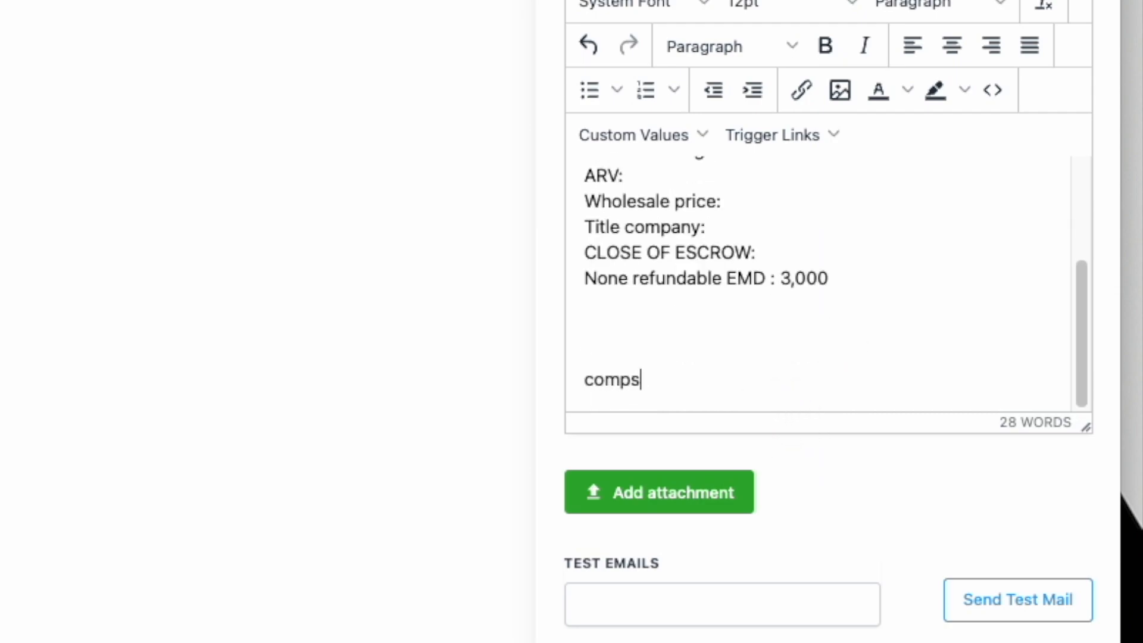
key(BackSpace)
text(: )
text(#)
key(BackSpace)
text(123 main strret)
key(BackSpace)
text(t)
key(BackSpace)
key(BackSpace)
key(BackSpace)
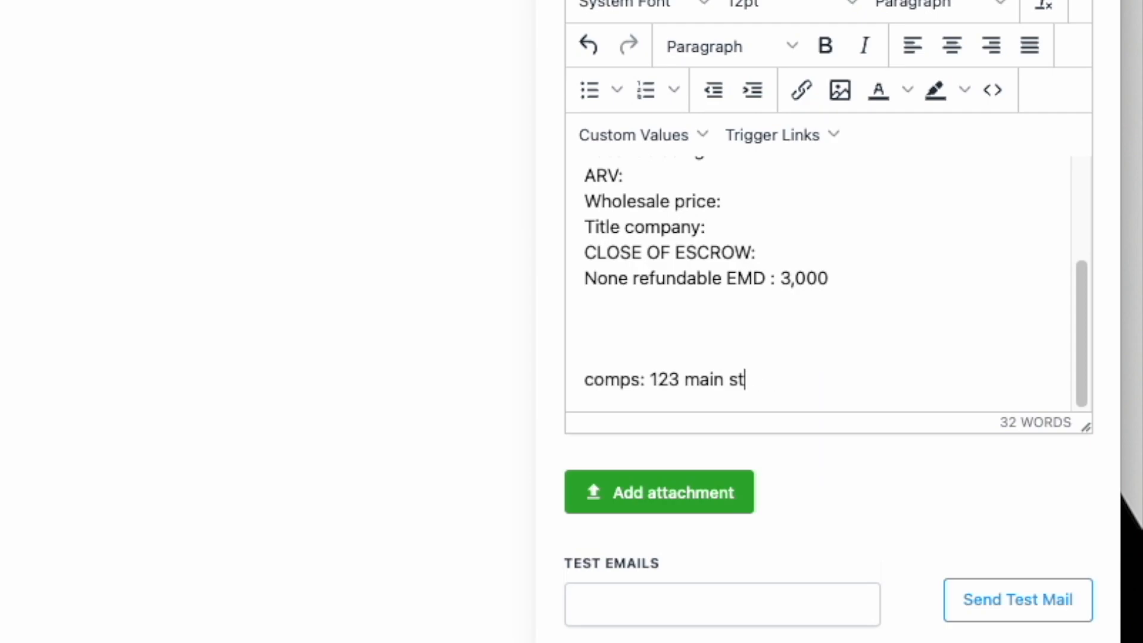
text(reet - sold 165k)
- Add a second comp line, 123 main street - sold 175k, with blank lines below
key(Return)
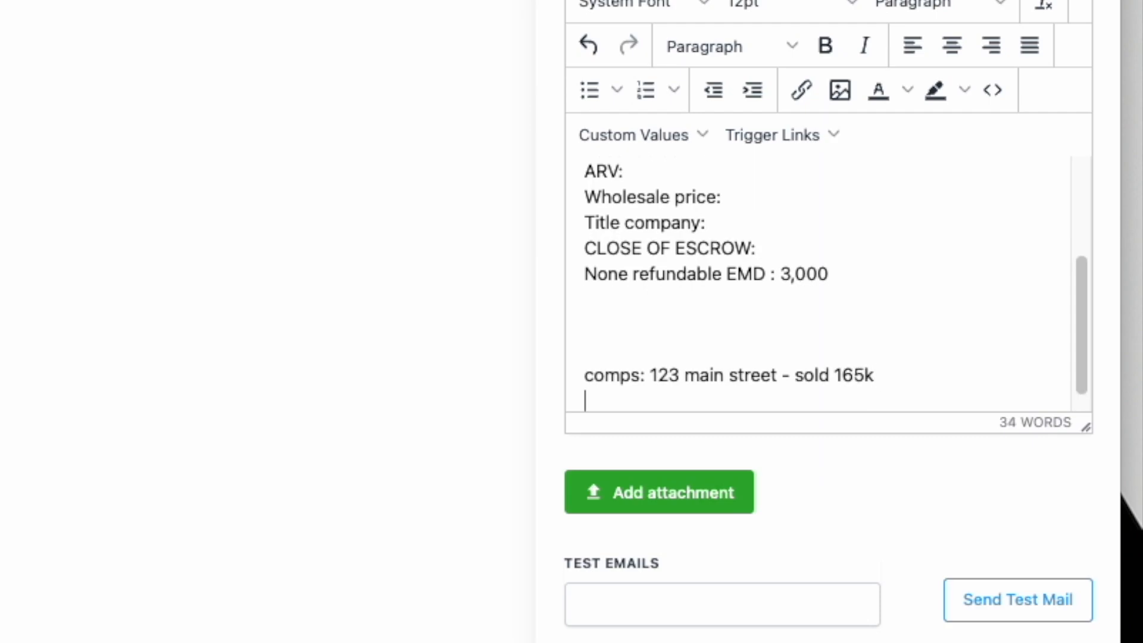
text(Comp: )
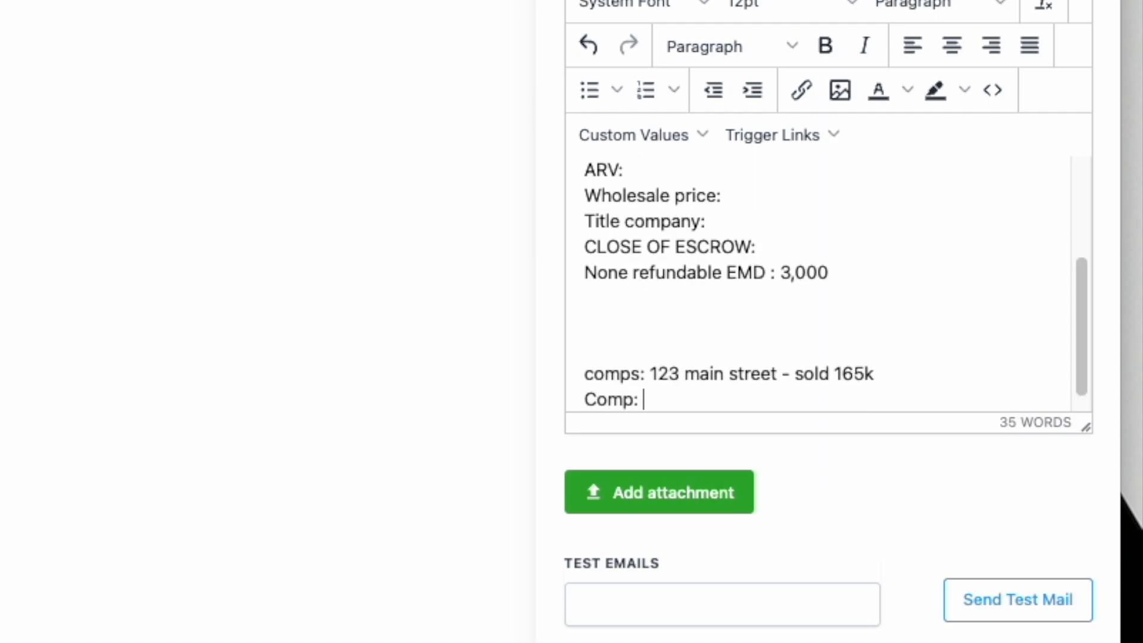
text(123 main stre)
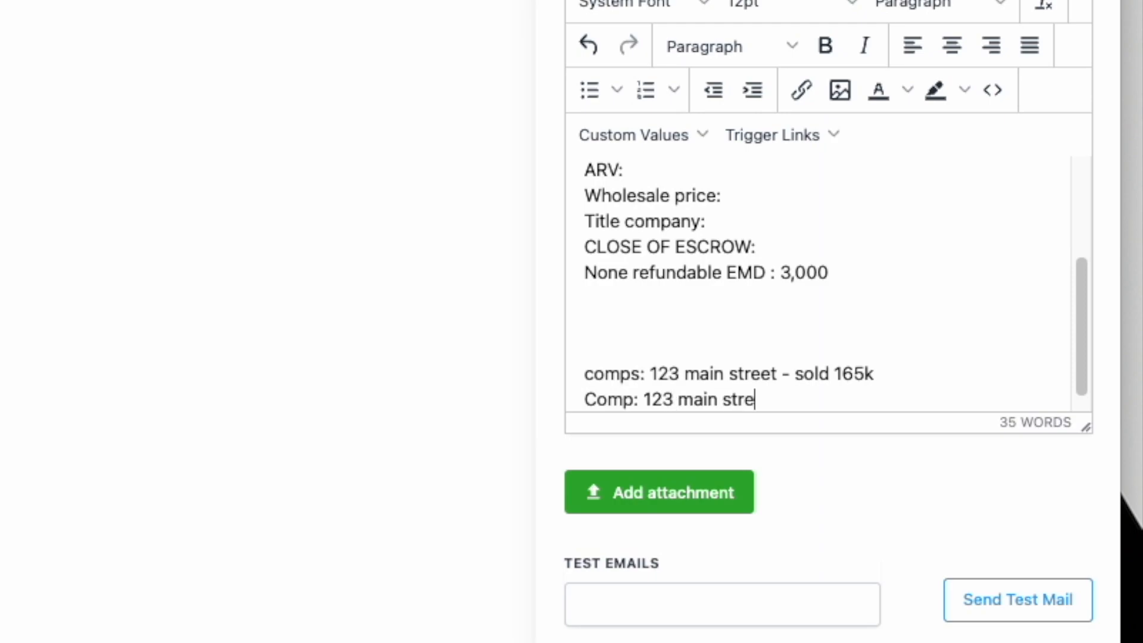
text(et - sold 1)
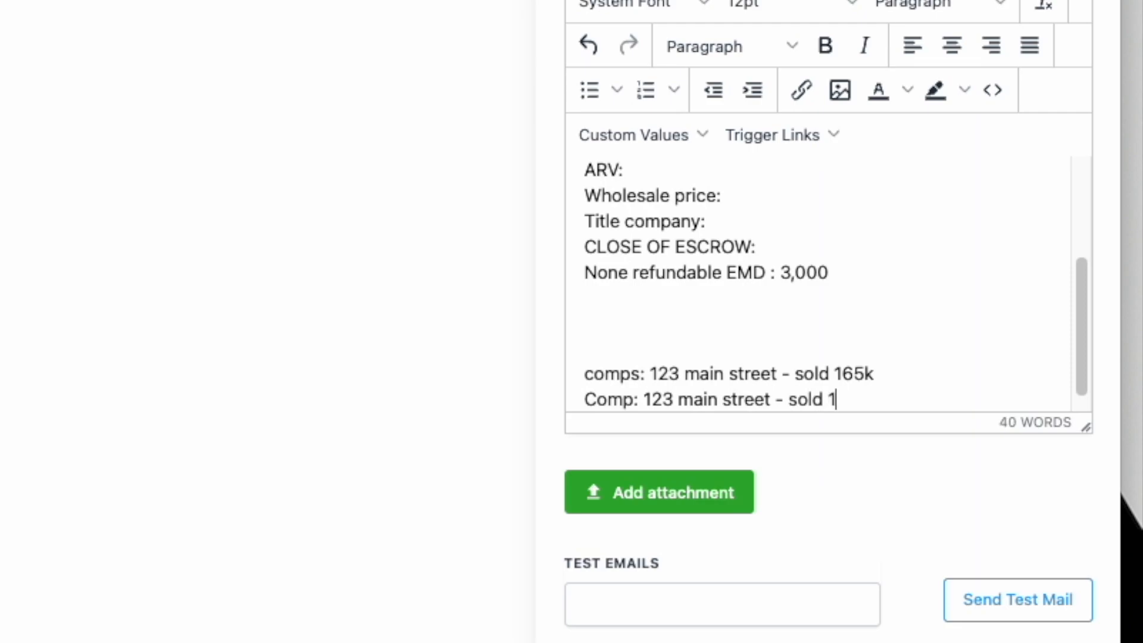
text(75k)
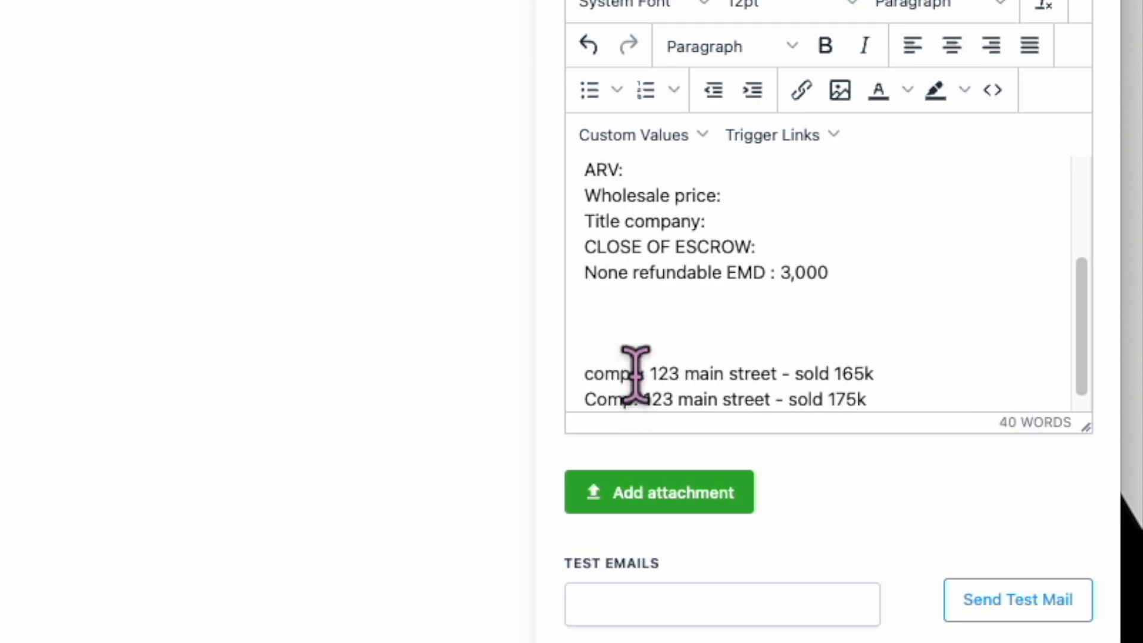
key(Return)
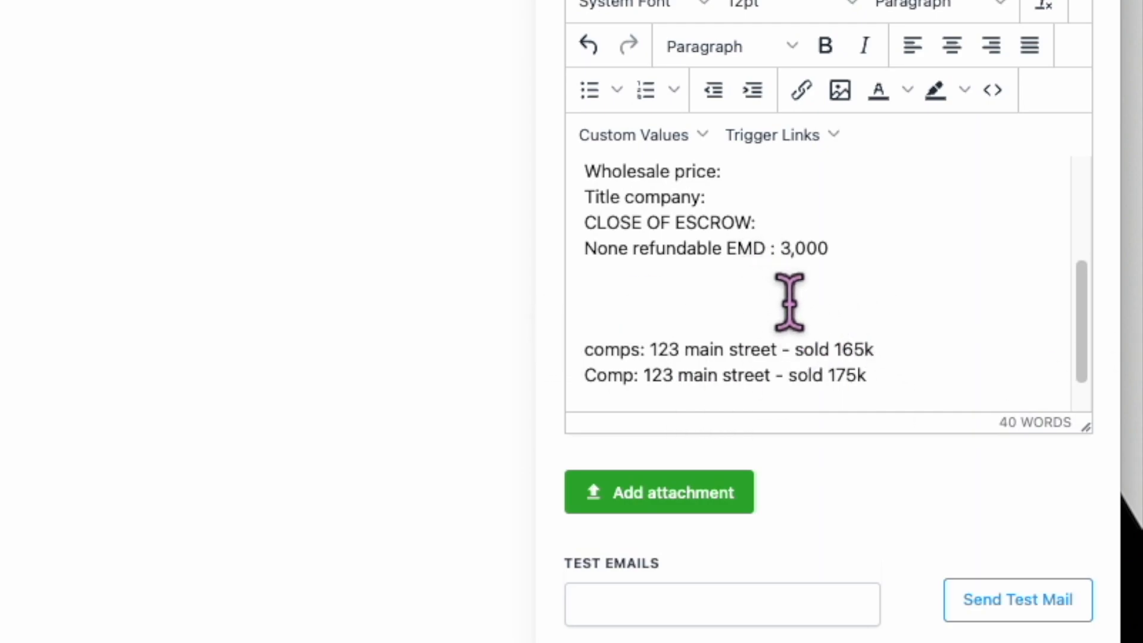
key(Return)
key(Return)
scroll(687, 417, down, 1)
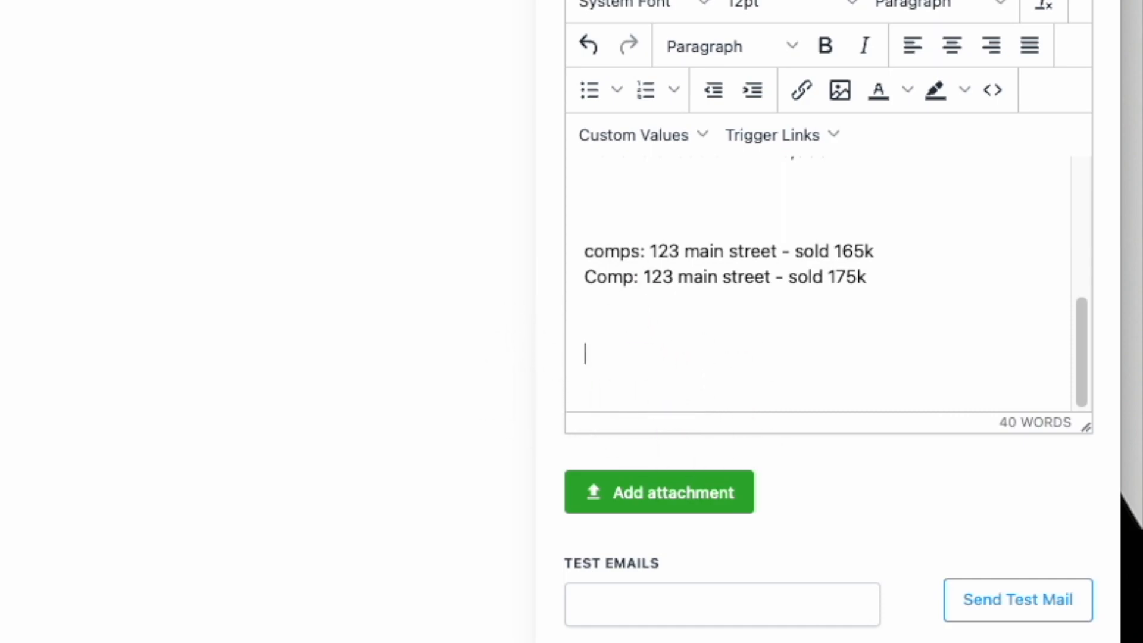
- Copy the Canva invitation page's web address from its browser tab
click(813, 101)
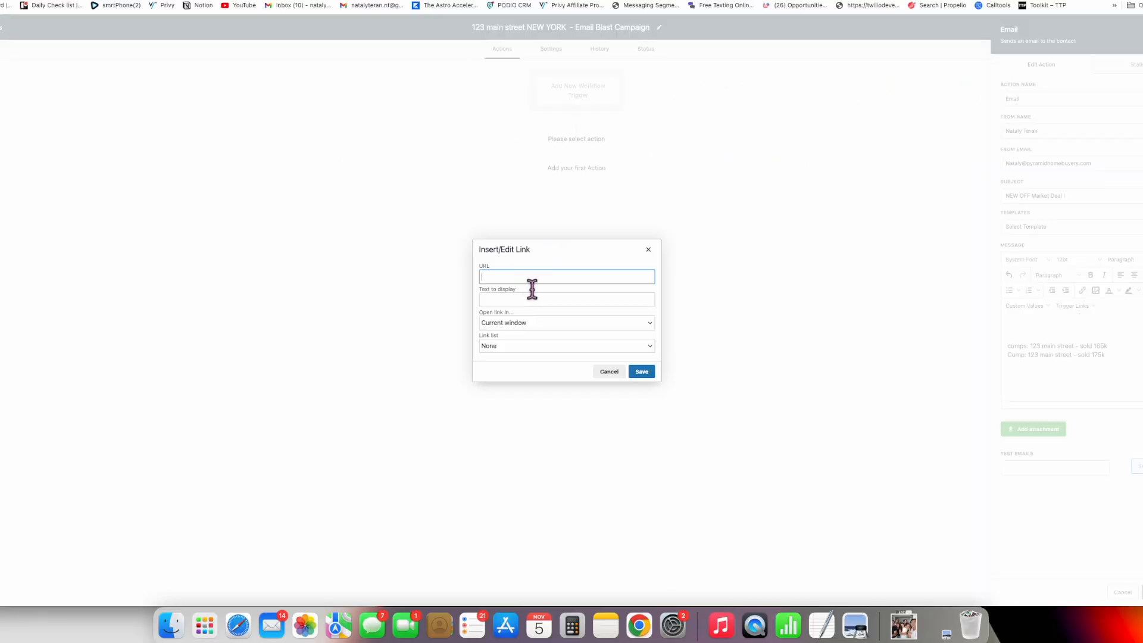
click(648, 249)
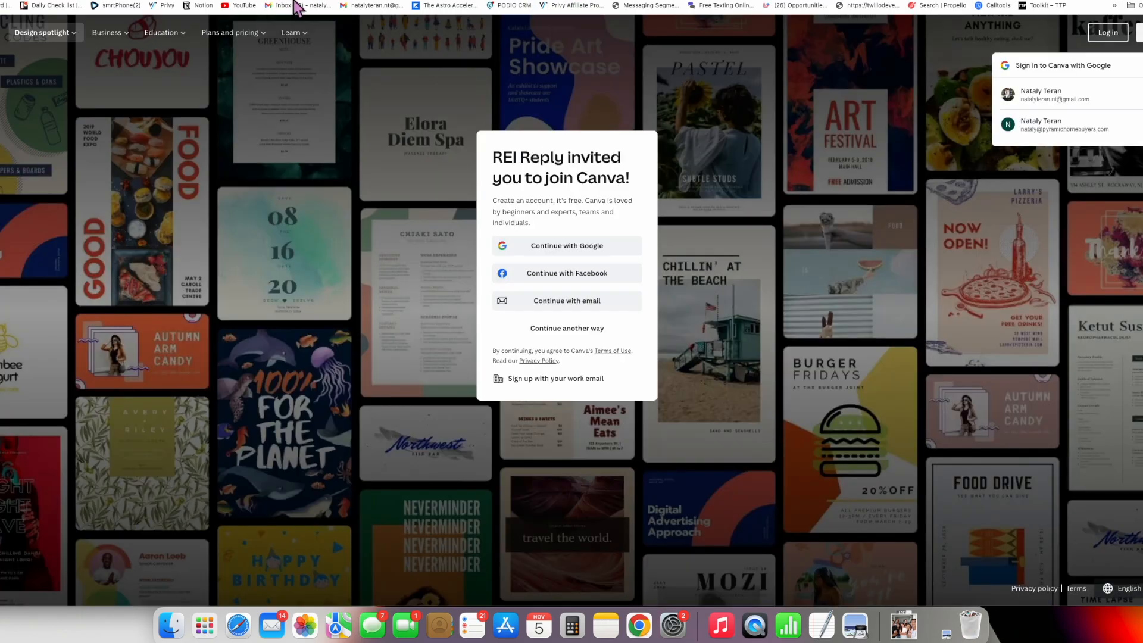
right_click(250, 1)
click(287, 71)
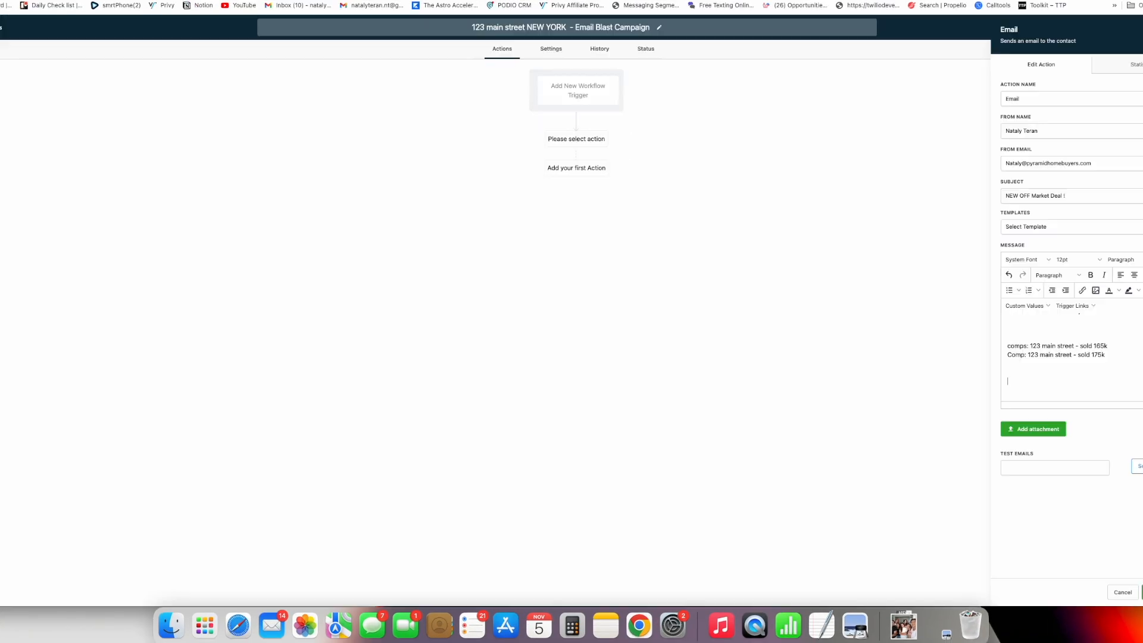
- Insert the copied Canva address as a link at the bottom of the message
click(1082, 290)
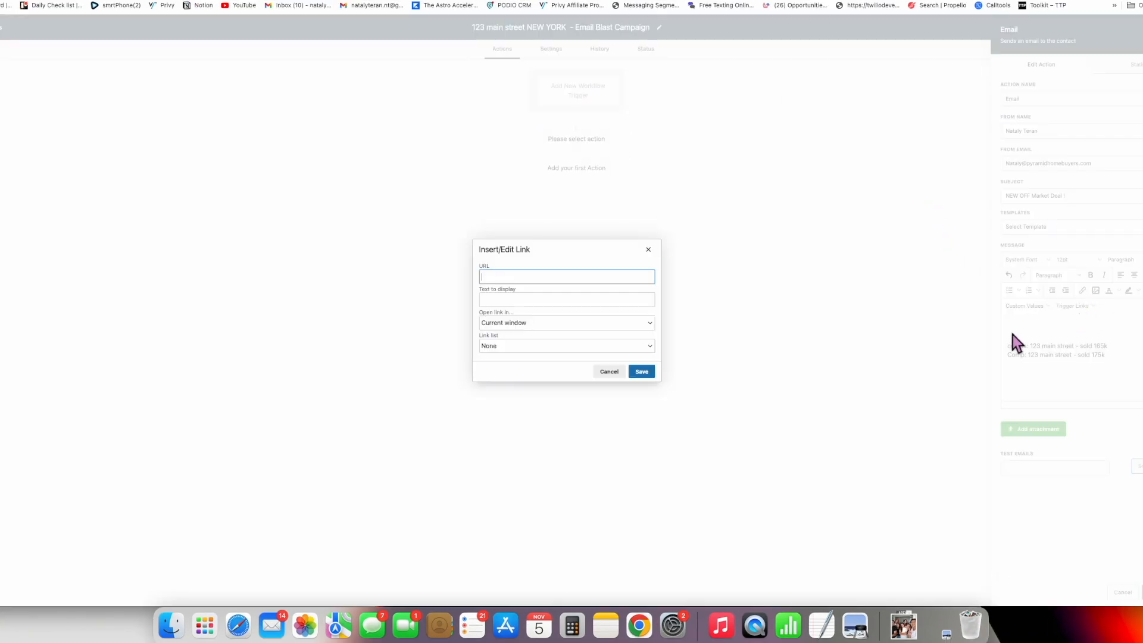
right_click(504, 272)
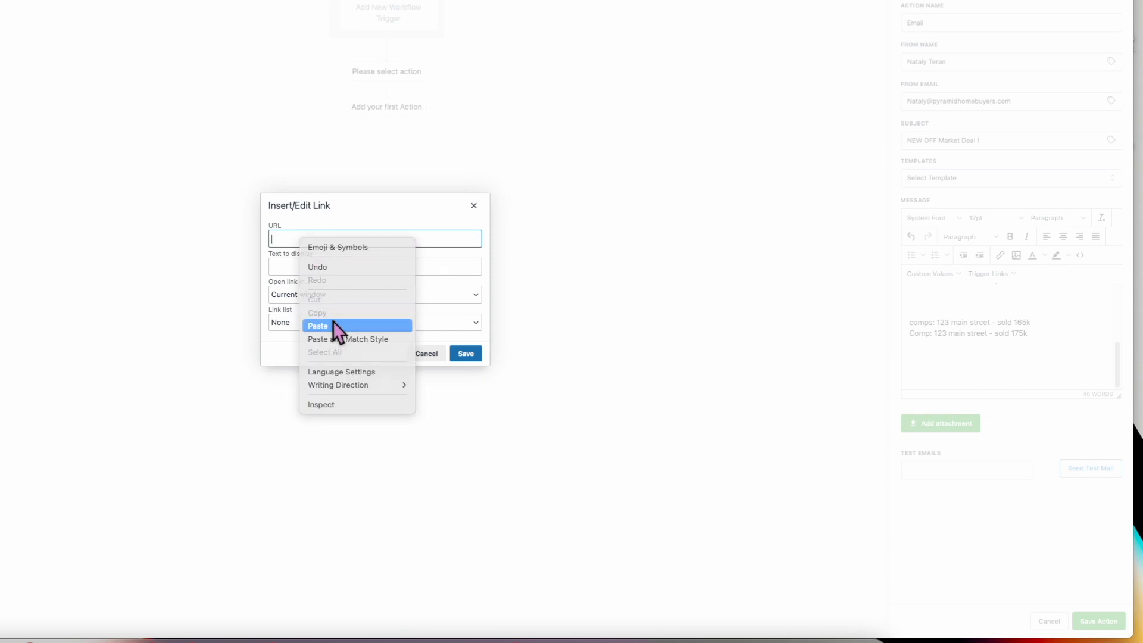
click(319, 326)
click(414, 269)
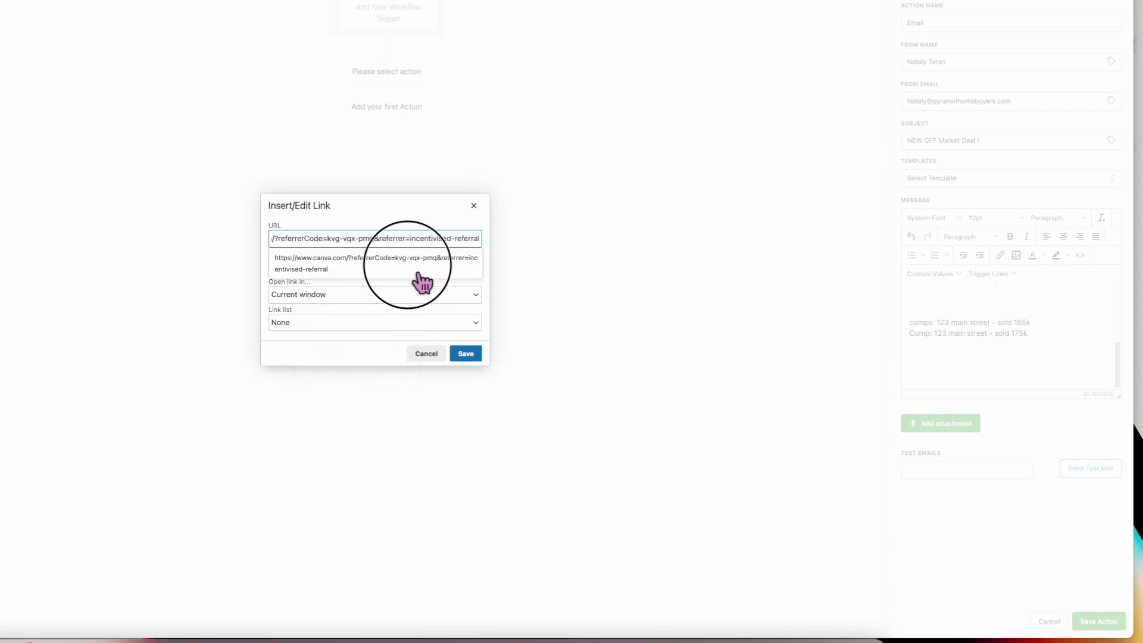
click(473, 354)
drag(1034, 384, 922, 372)
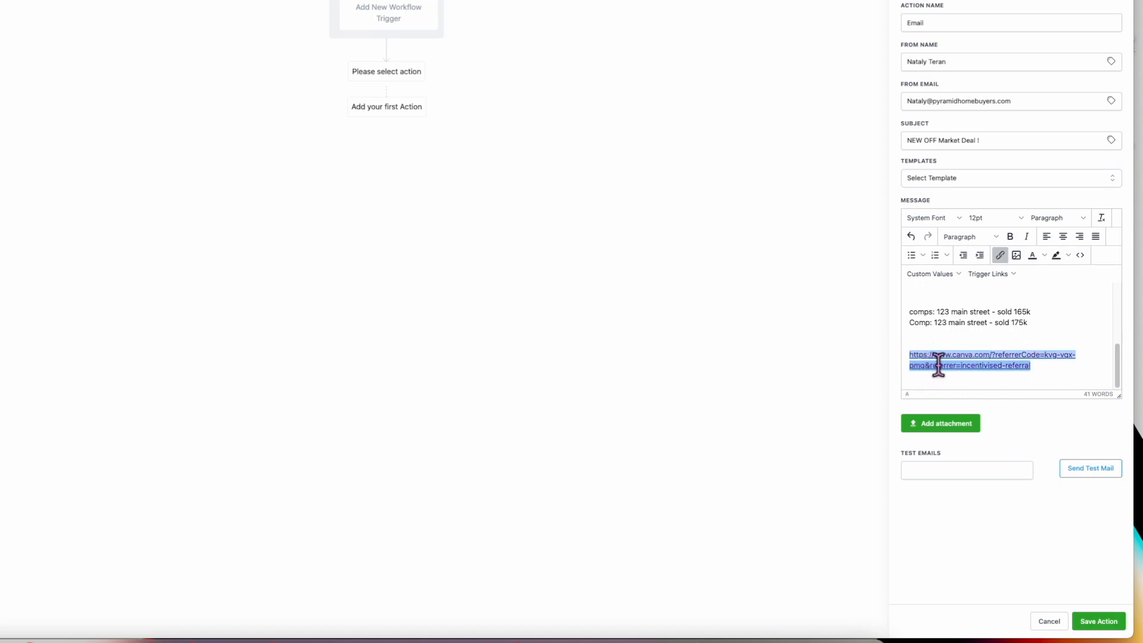
- Add a 'Cross road' line below the deposit line
scroll(976, 369, up, 8)
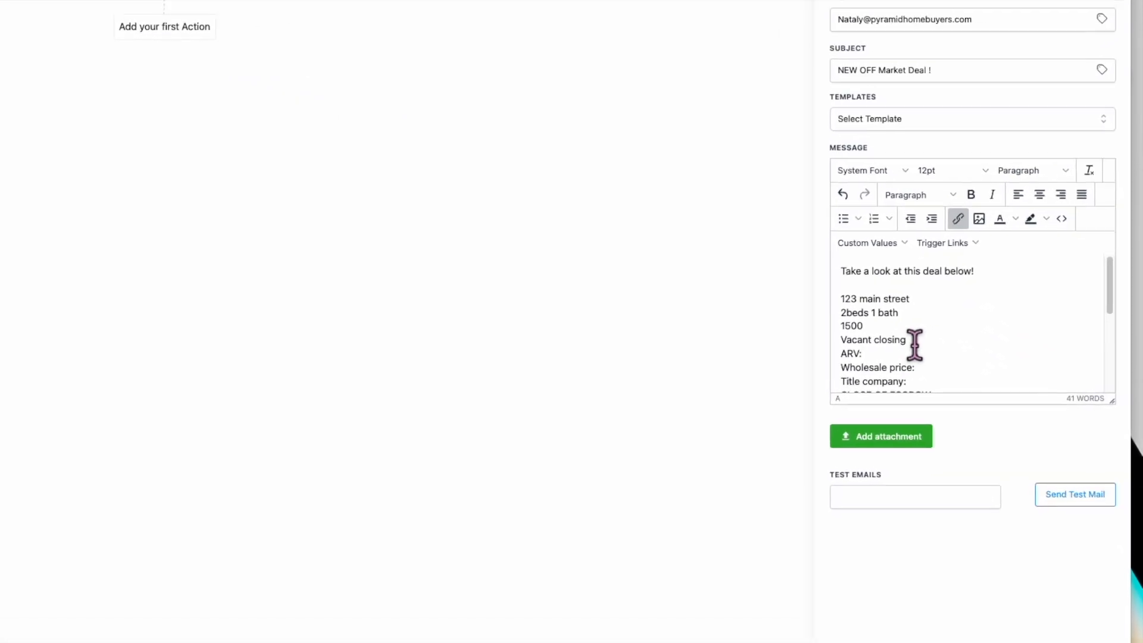
scroll(916, 345, down, 8)
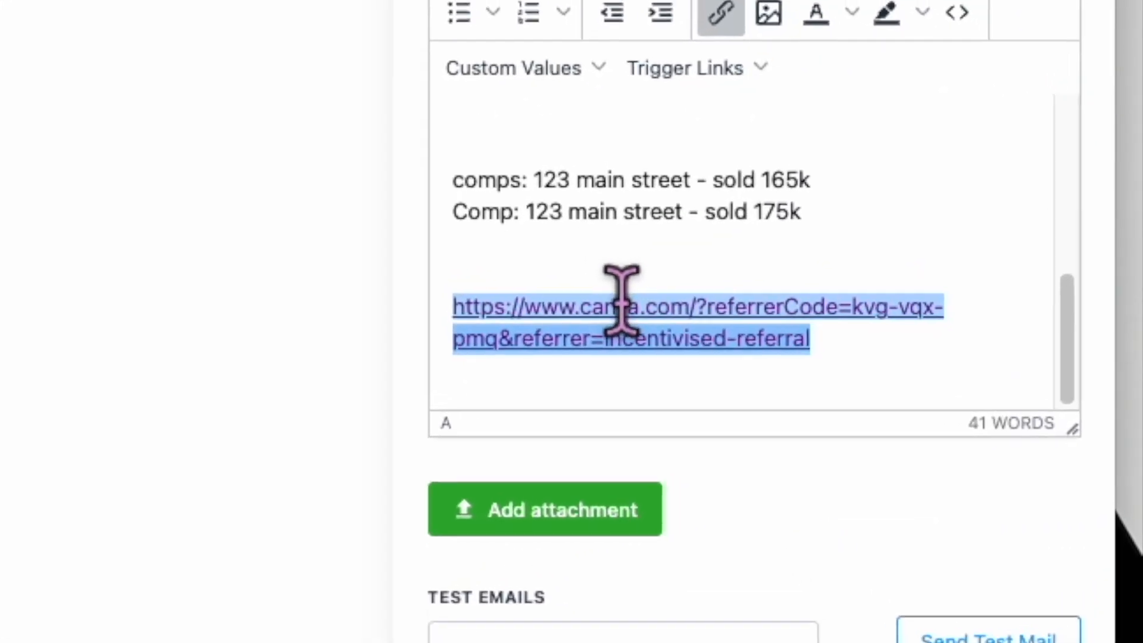
scroll(625, 283, up, 8)
scroll(626, 285, down, 6)
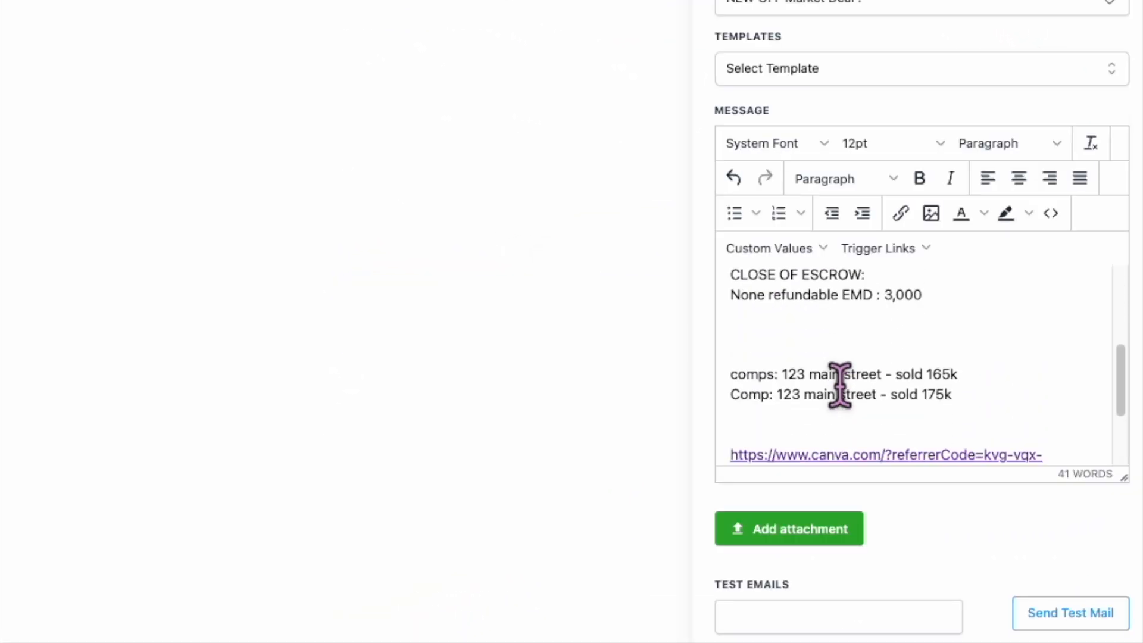
click(856, 325)
key(Return)
text(Cross roads:)
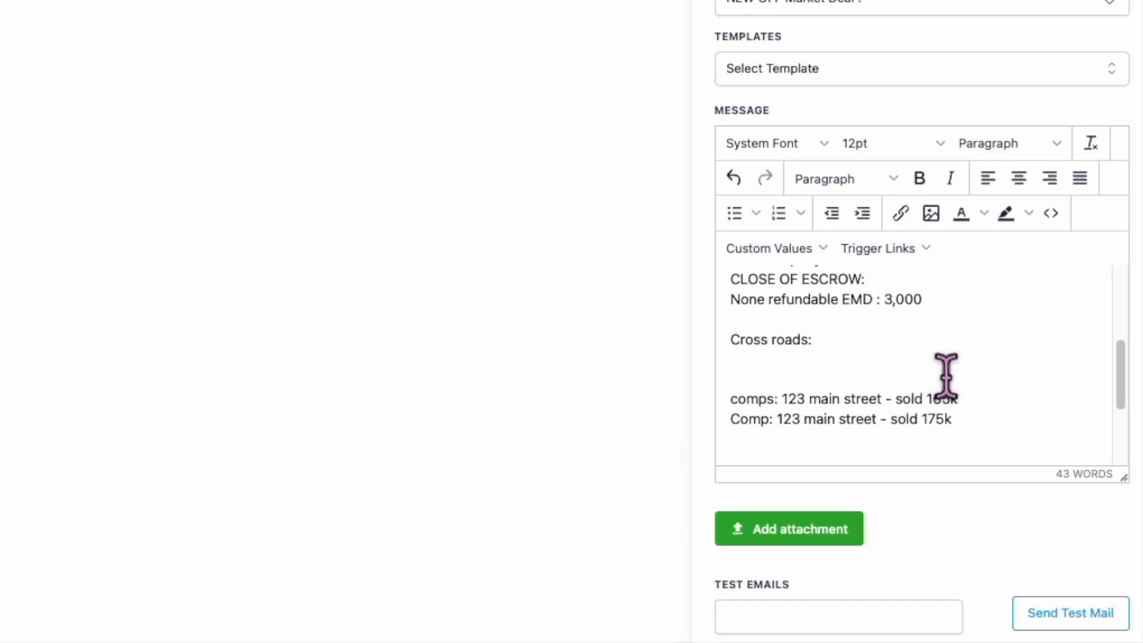
- Add a bold 'Selling points' heading above the Canva link
scroll(887, 378, down, 3)
scroll(891, 381, up, 1)
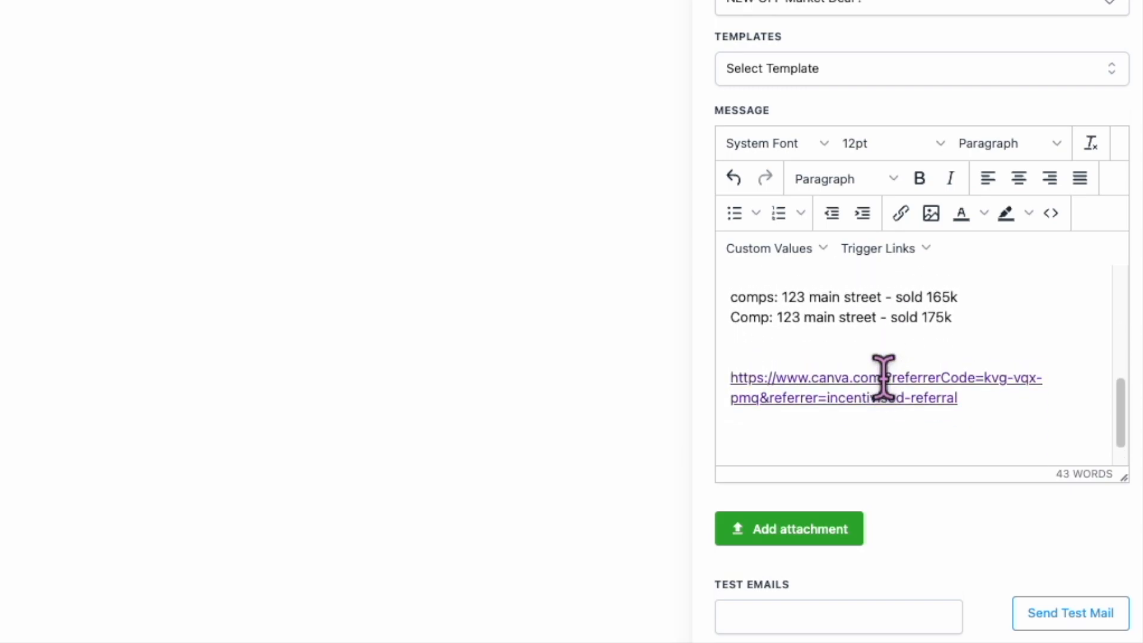
key(Return)
key(Return)
text(S)
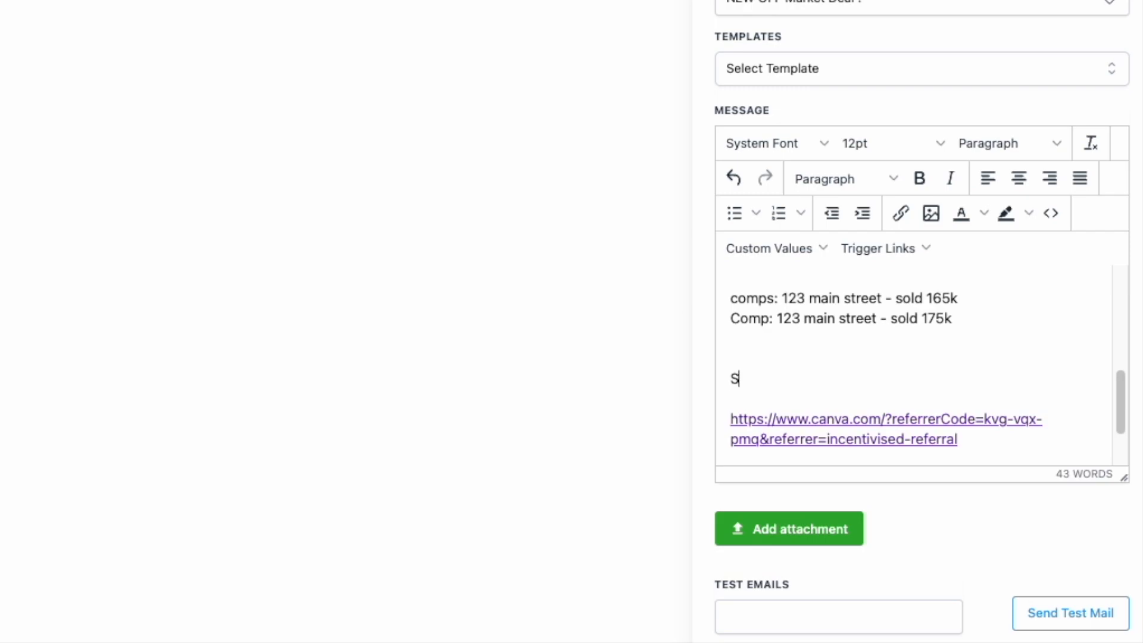
text(elling points:)
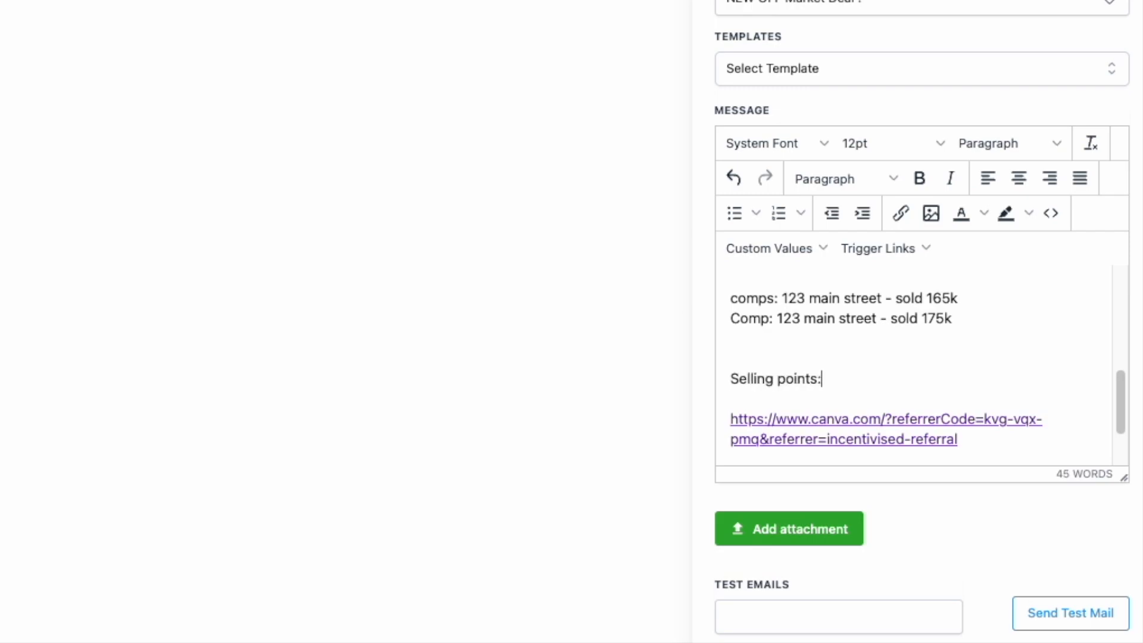
drag(826, 379, 728, 381)
click(919, 178)
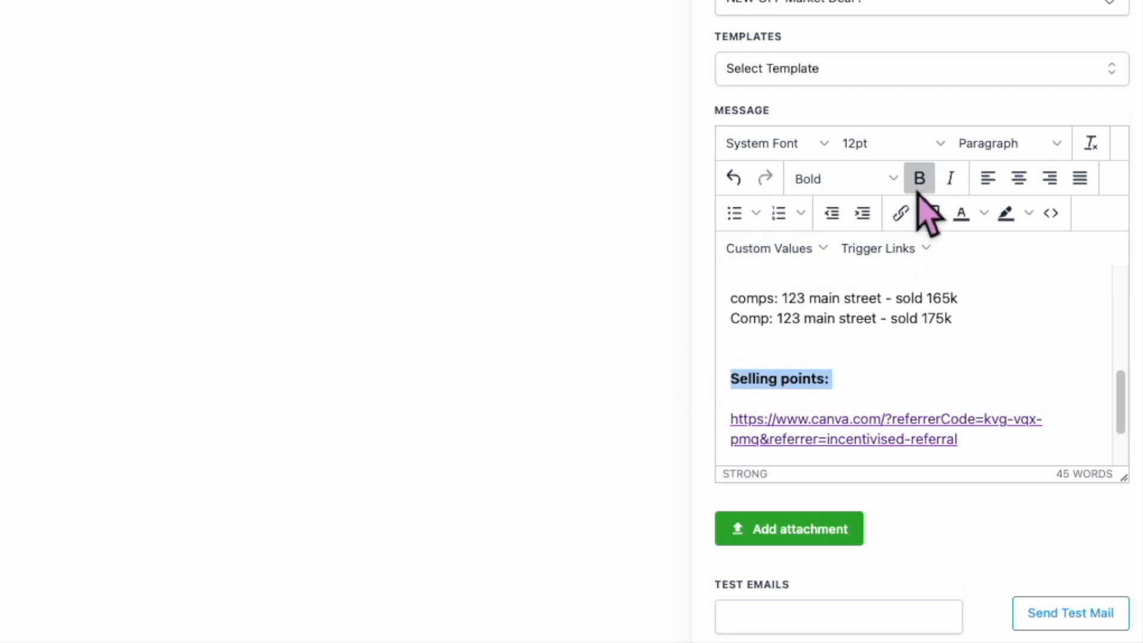
- List '- competitive schools' under the Selling points heading
click(877, 400)
key(Return)
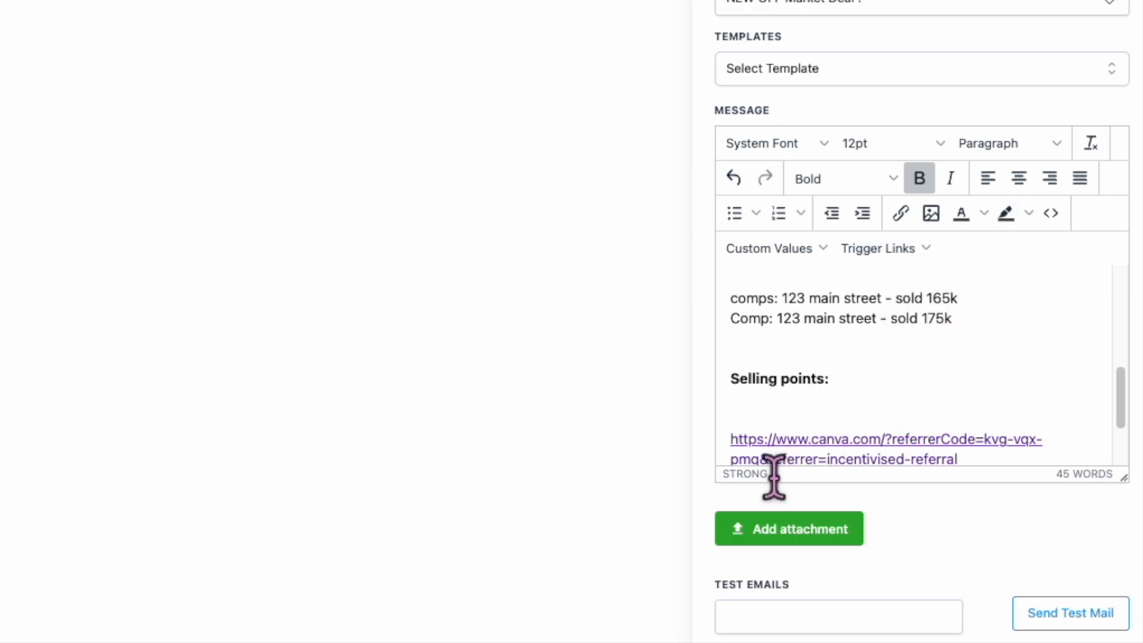
text(-)
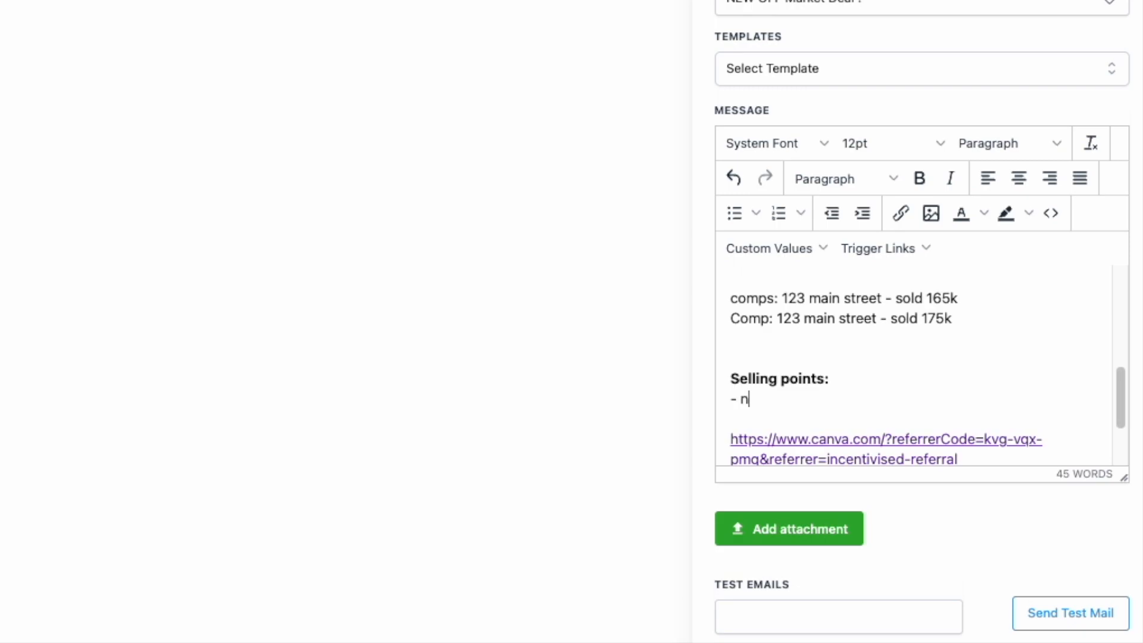
text( school disti)
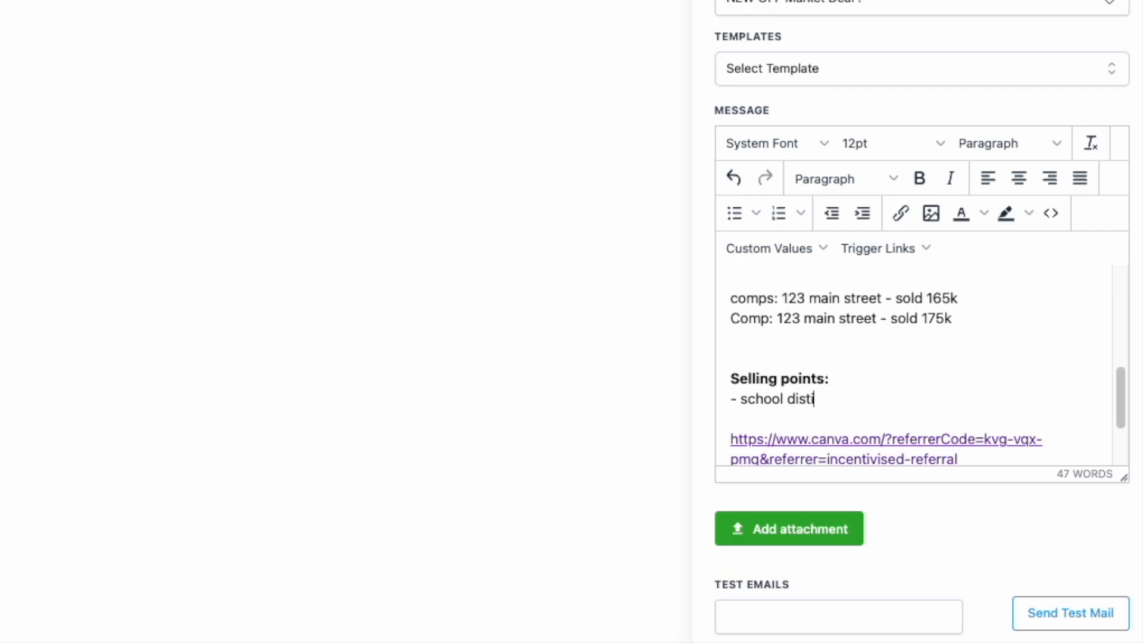
key(BackSpace)
key(BackSpace)
key(BackSpace)
key(BackSpace)
key(BackSpace)
key(BackSpace)
key(BackSpace)
key(BackSpace)
key(BackSpace)
key(BackSpace)
text(competiti)
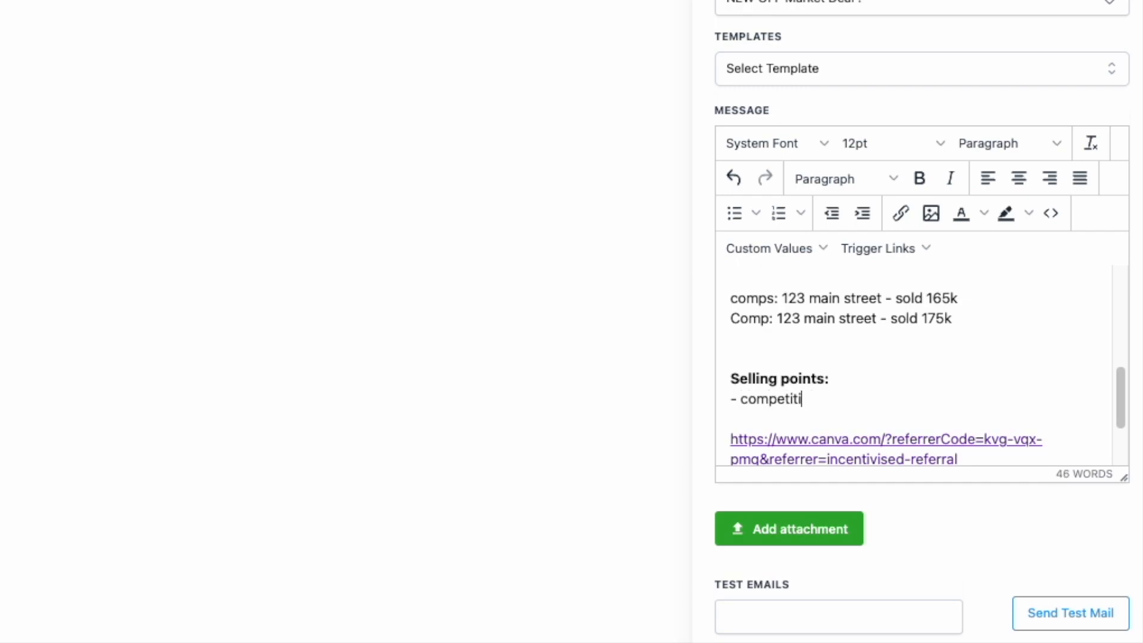
text(ve schools)
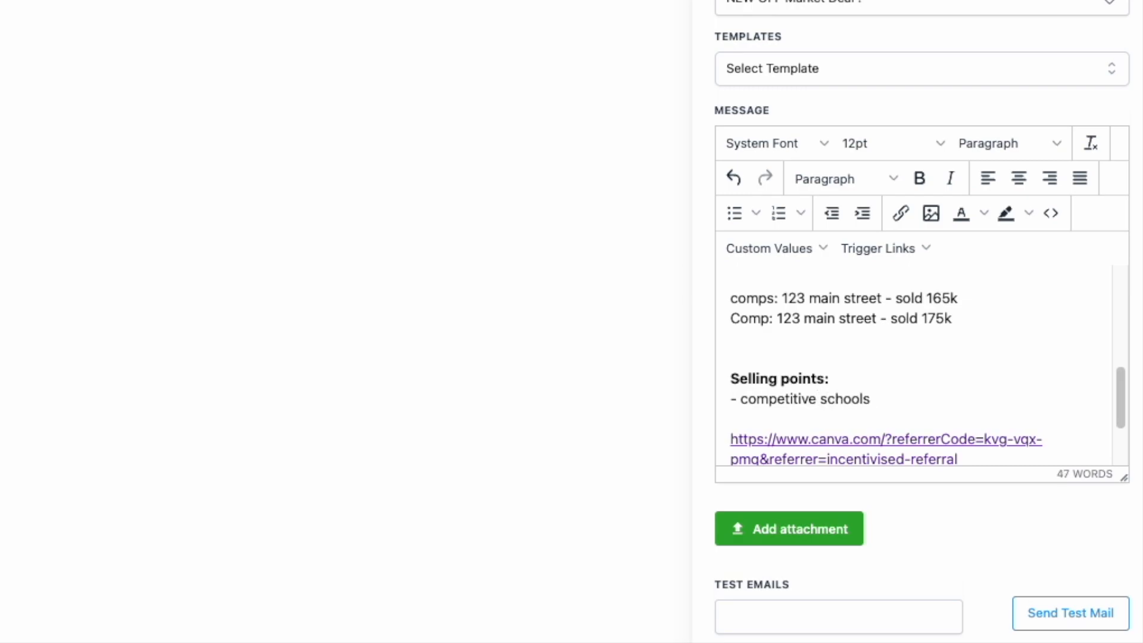
scroll(914, 365, up, 1)
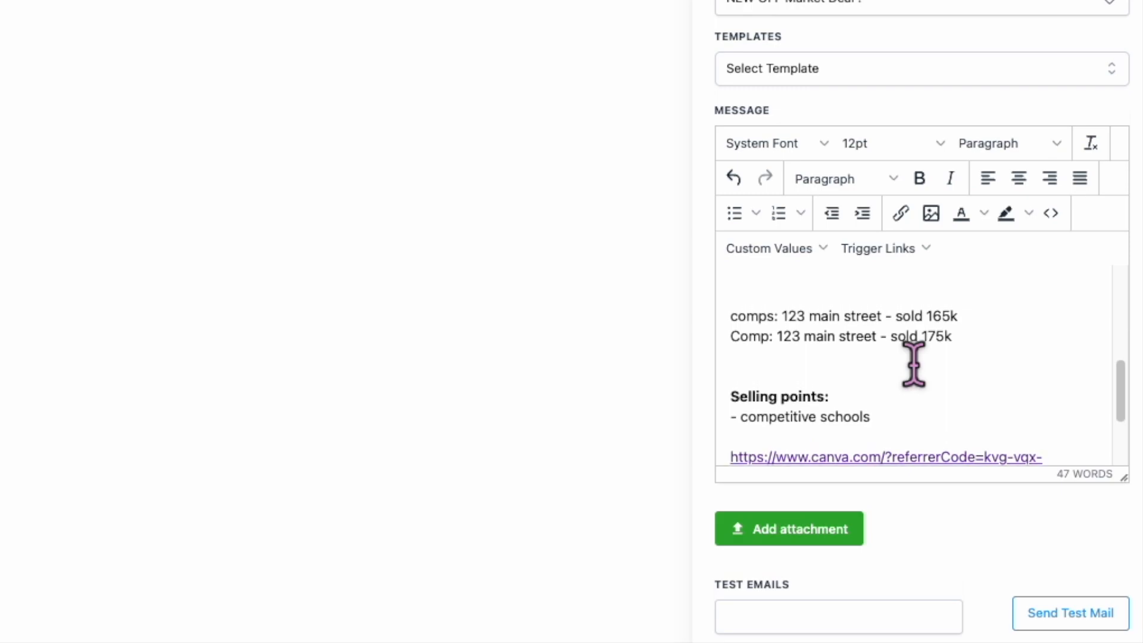
scroll(913, 365, up, 3)
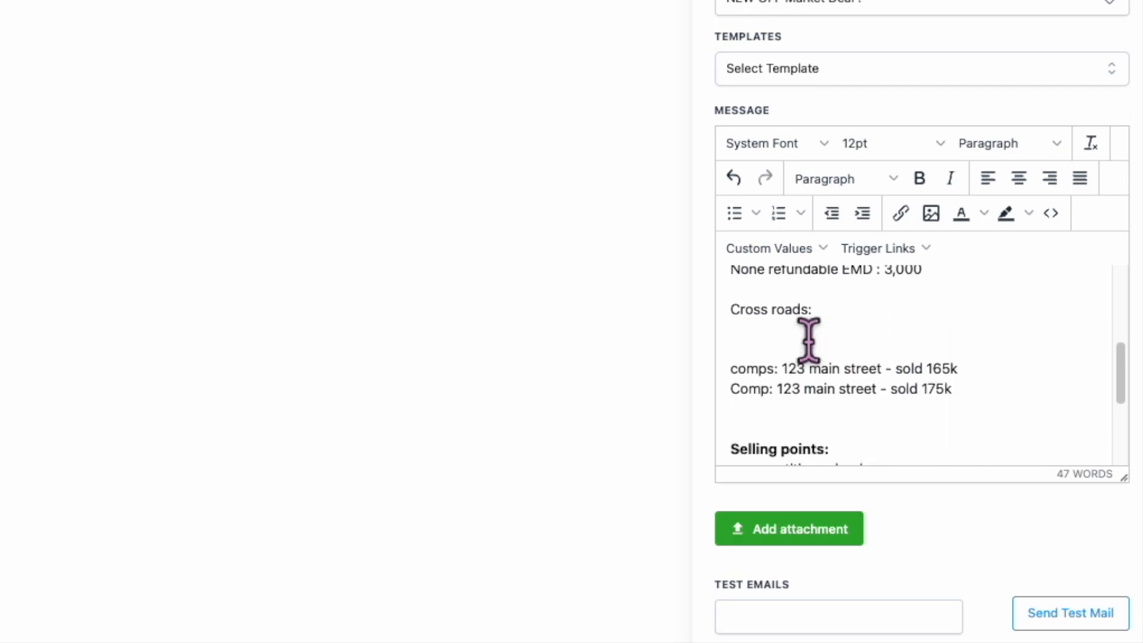
scroll(808, 340, up, 10)
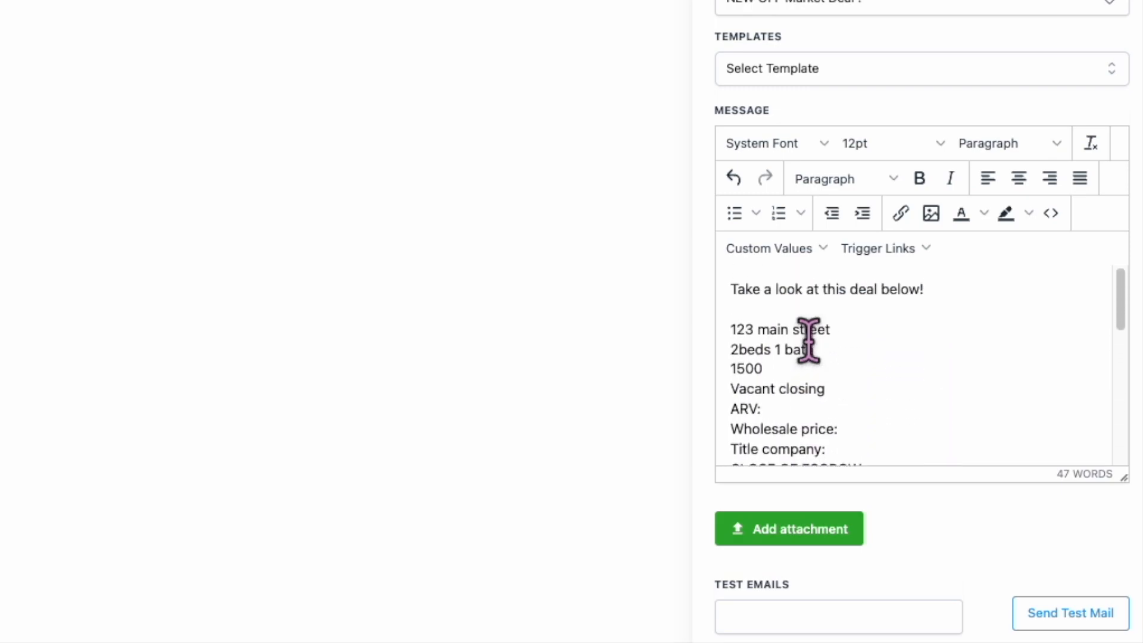
scroll(862, 409, down, 10)
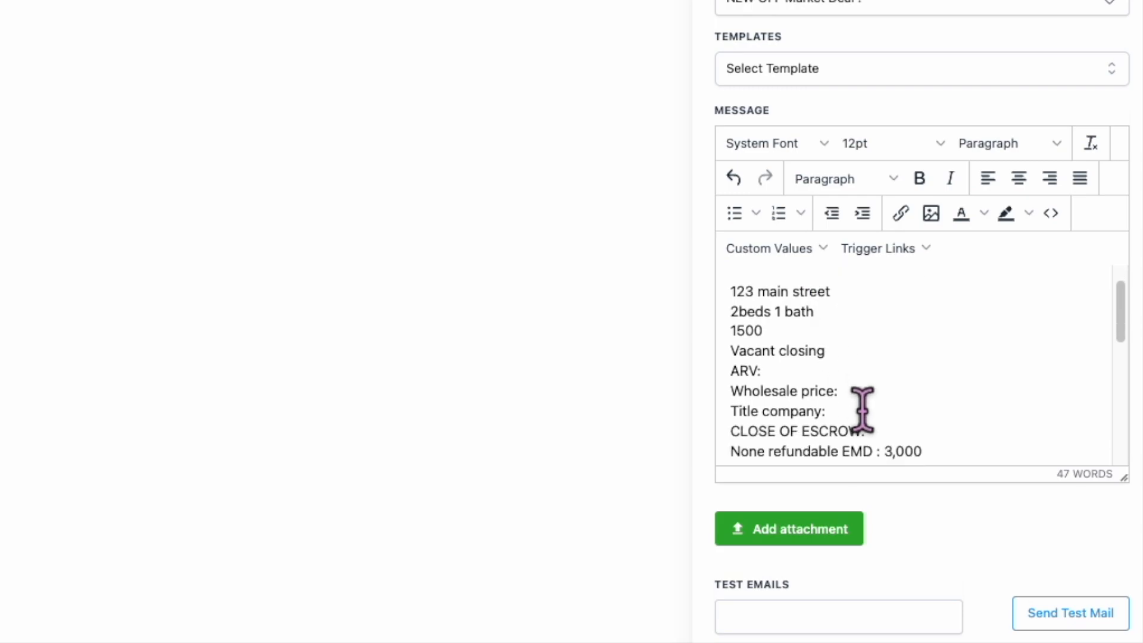
click(927, 364)
- Add 'TO MAKE AN OFFER, DROP US AN EMAIL' followed by the contact e-mail address
key(Return)
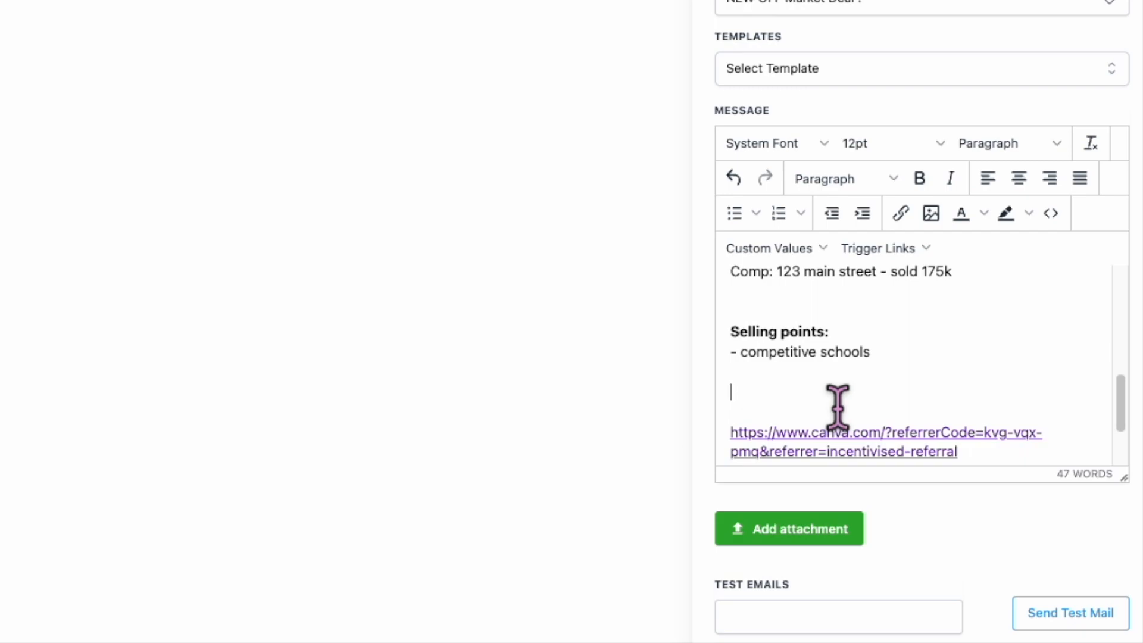
text(TO MAKE AN OFF)
text(ER)
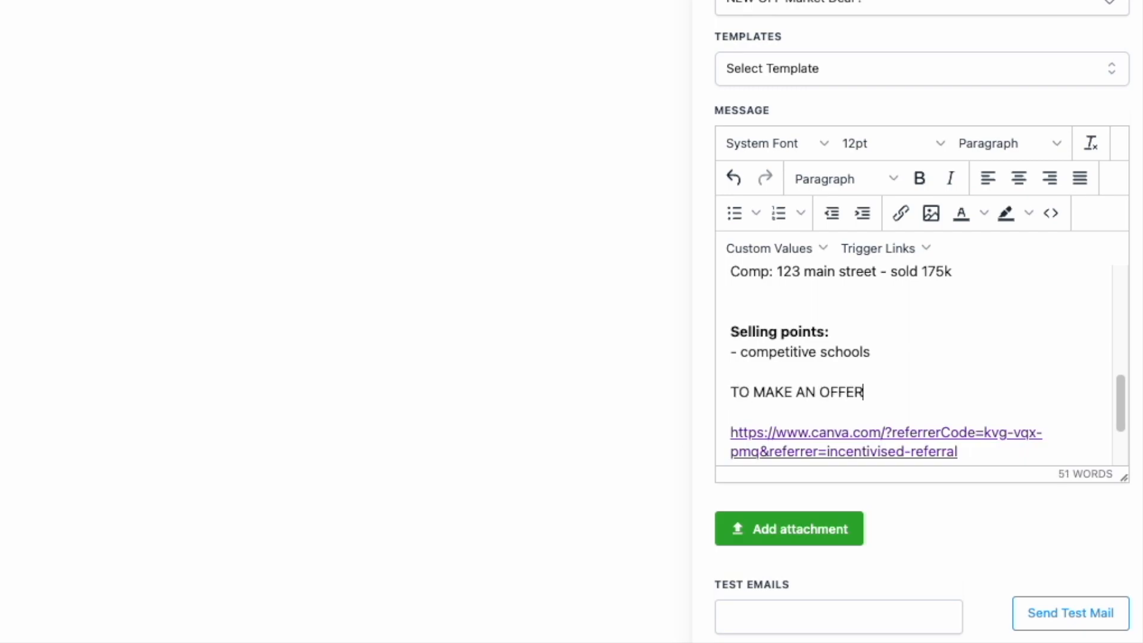
text(, DROP US AN EMAIL)
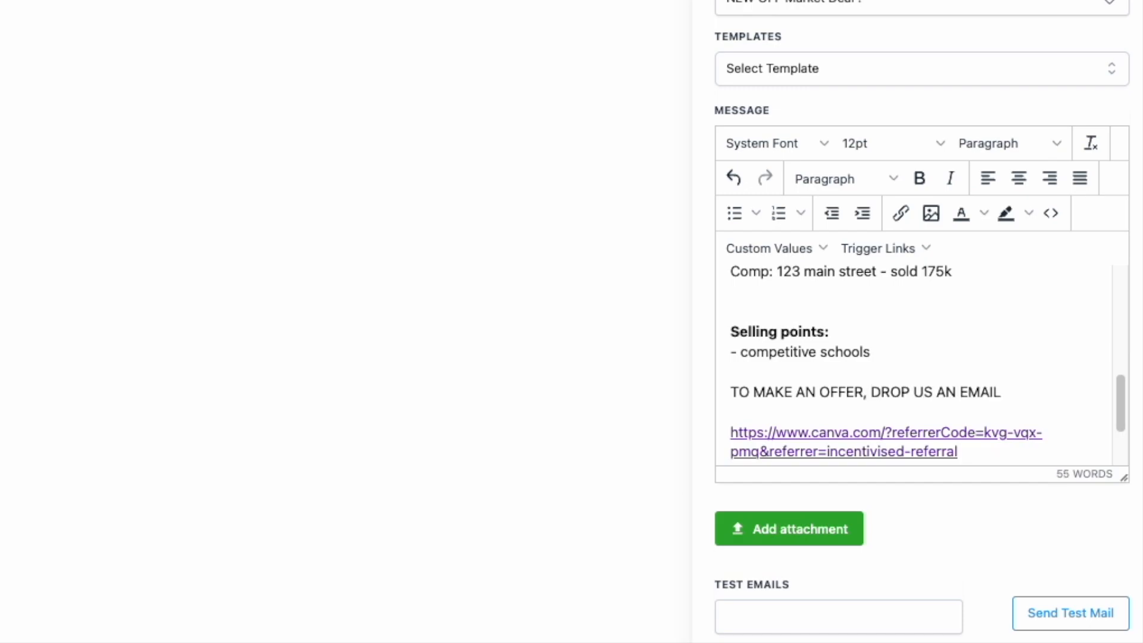
key(Return)
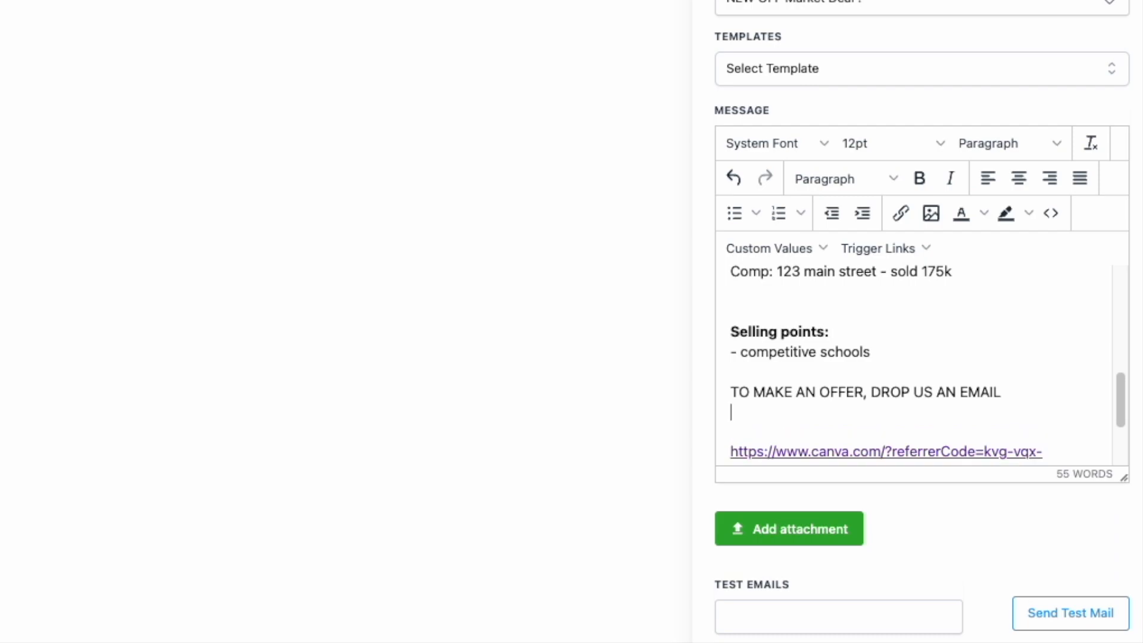
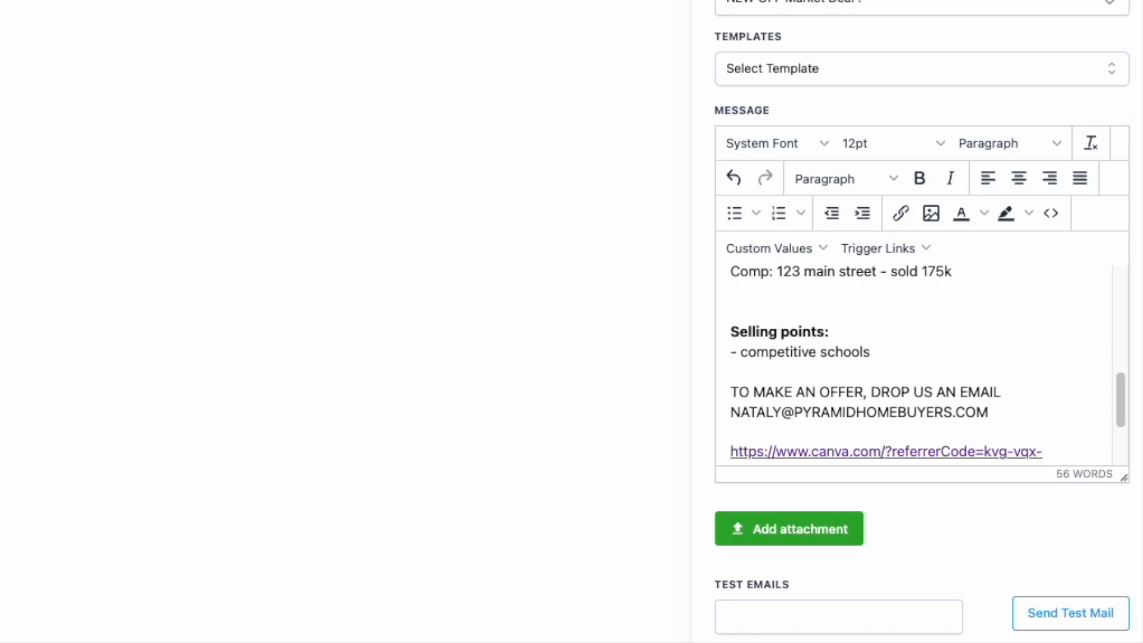
- Cancel the attachment picker, leaving no attachment, and save the Send Email action
click(797, 527)
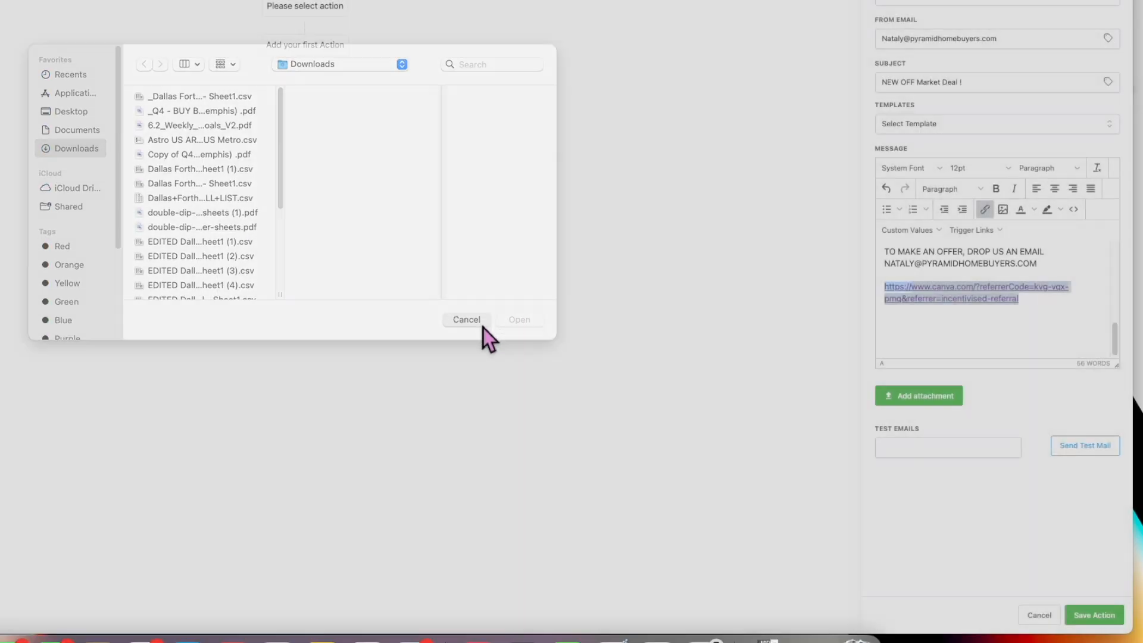
click(483, 328)
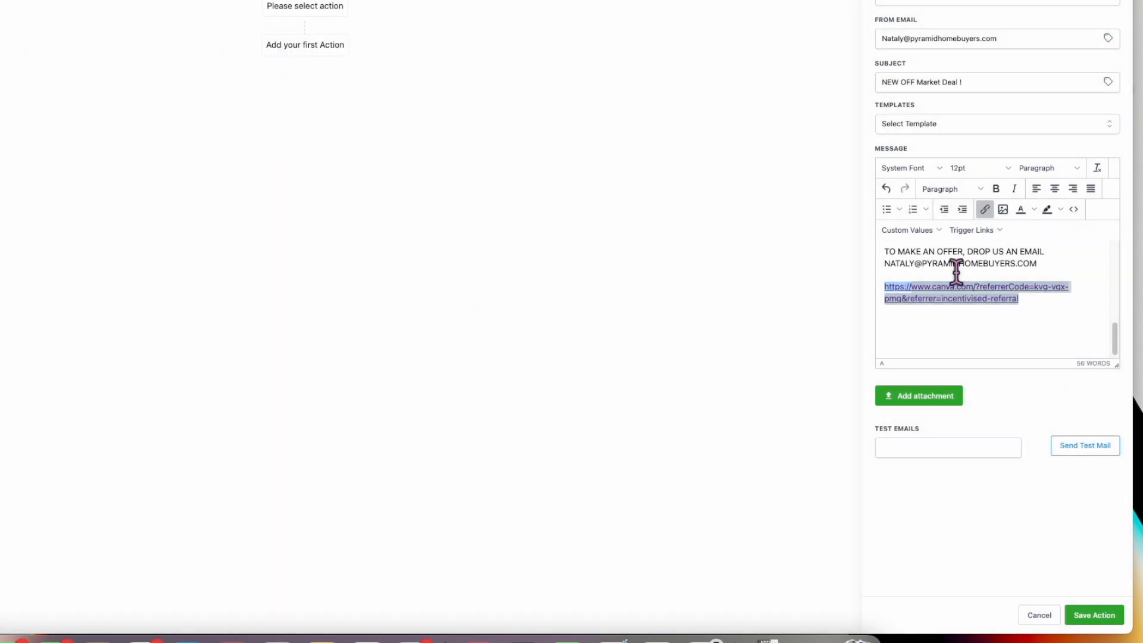
drag(1028, 312, 954, 300)
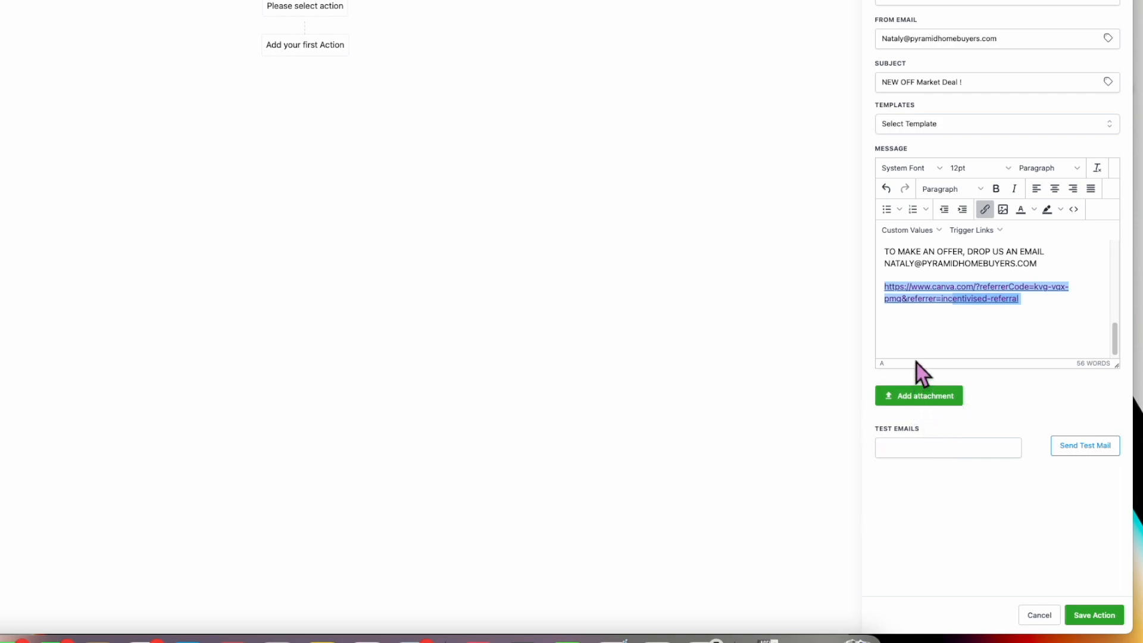
click(967, 335)
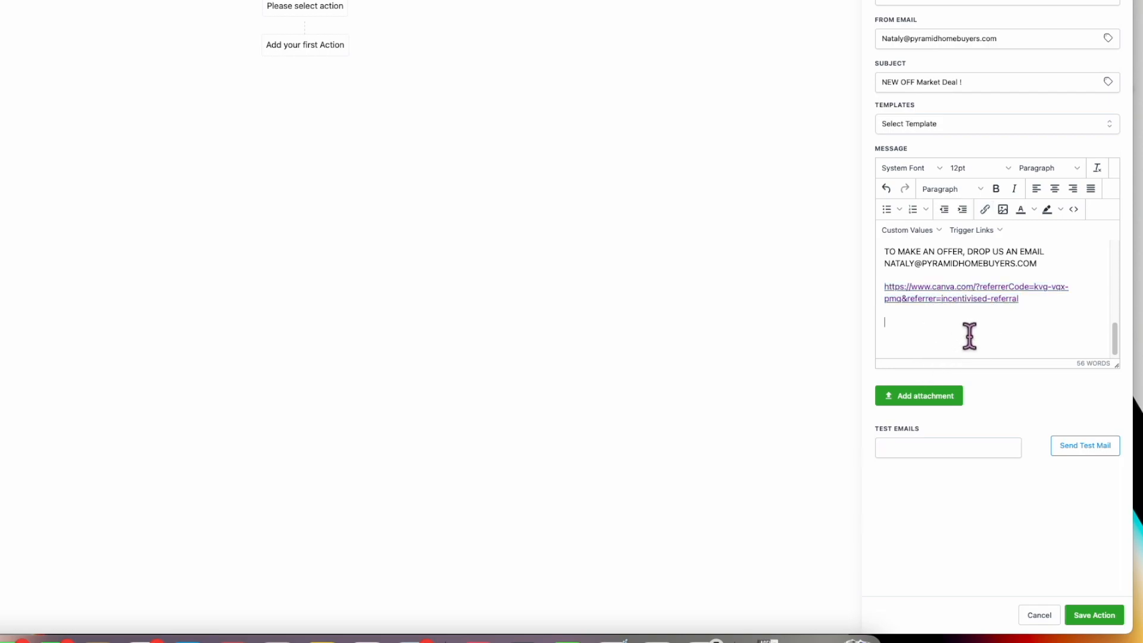
triple_click(1033, 314)
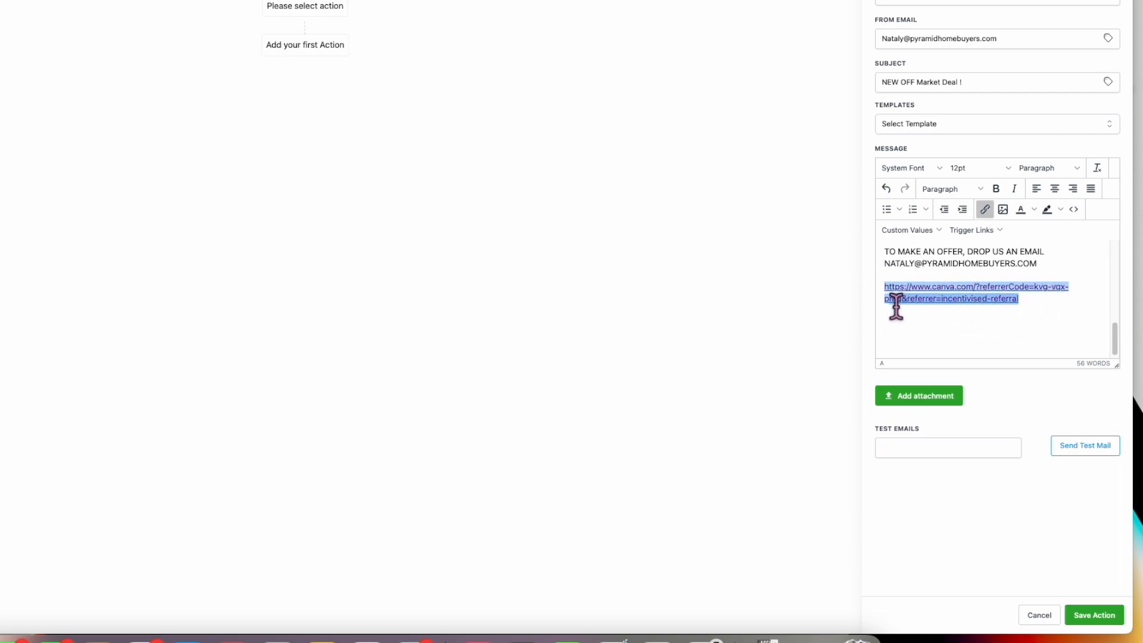
scroll(920, 326, up, 10)
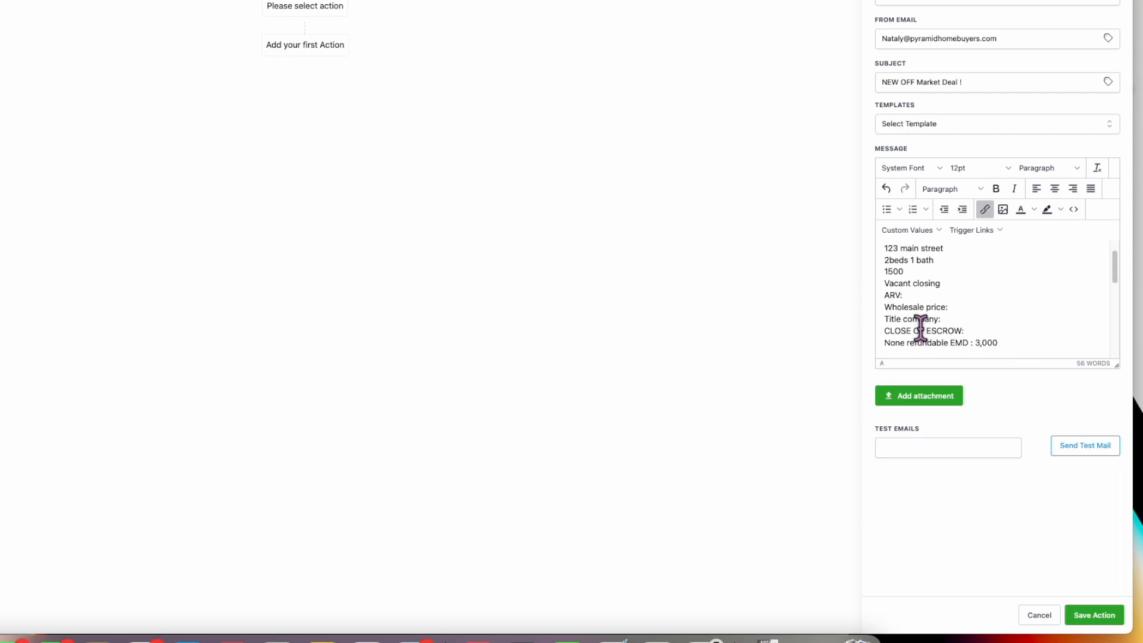
scroll(921, 327, up, 1)
click(1095, 615)
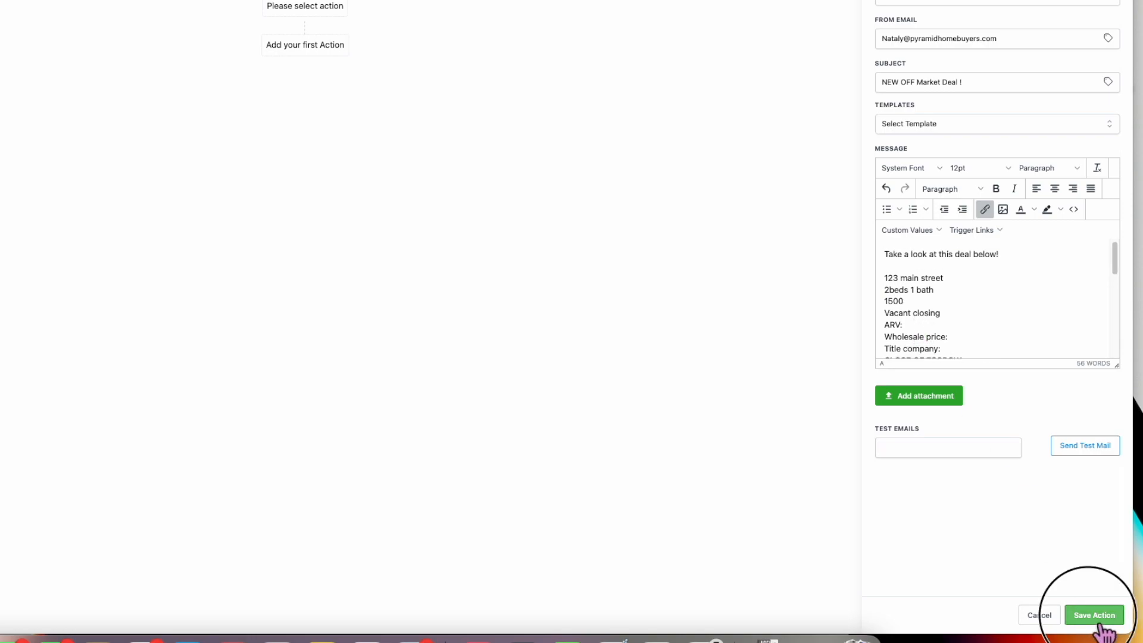
scroll(979, 296, down, 10)
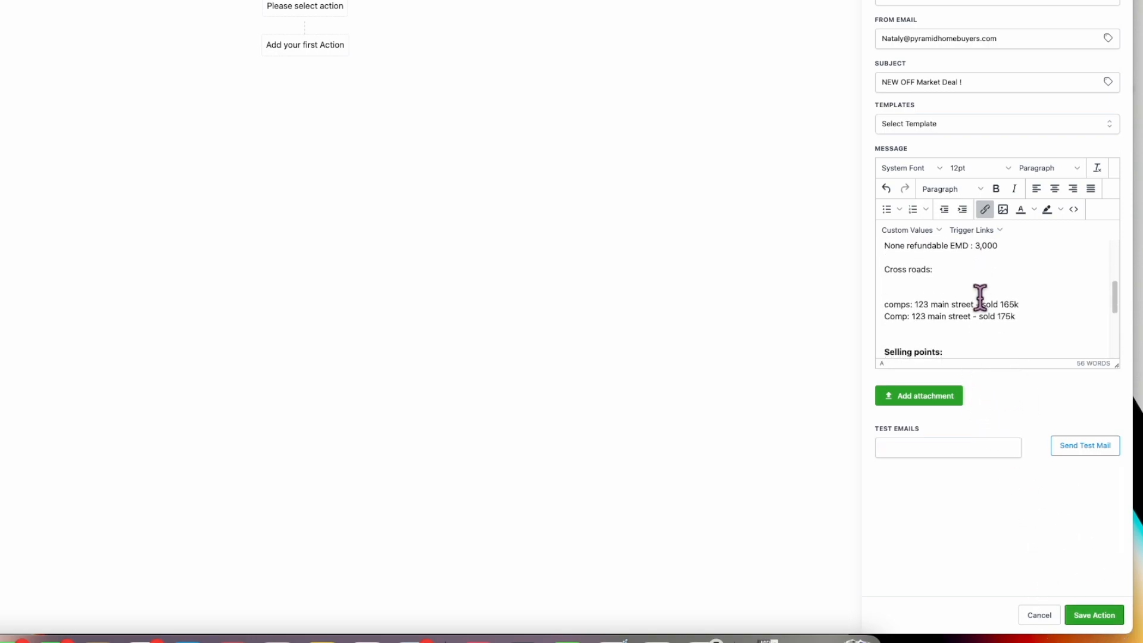
scroll(982, 301, down, 2)
click(1101, 614)
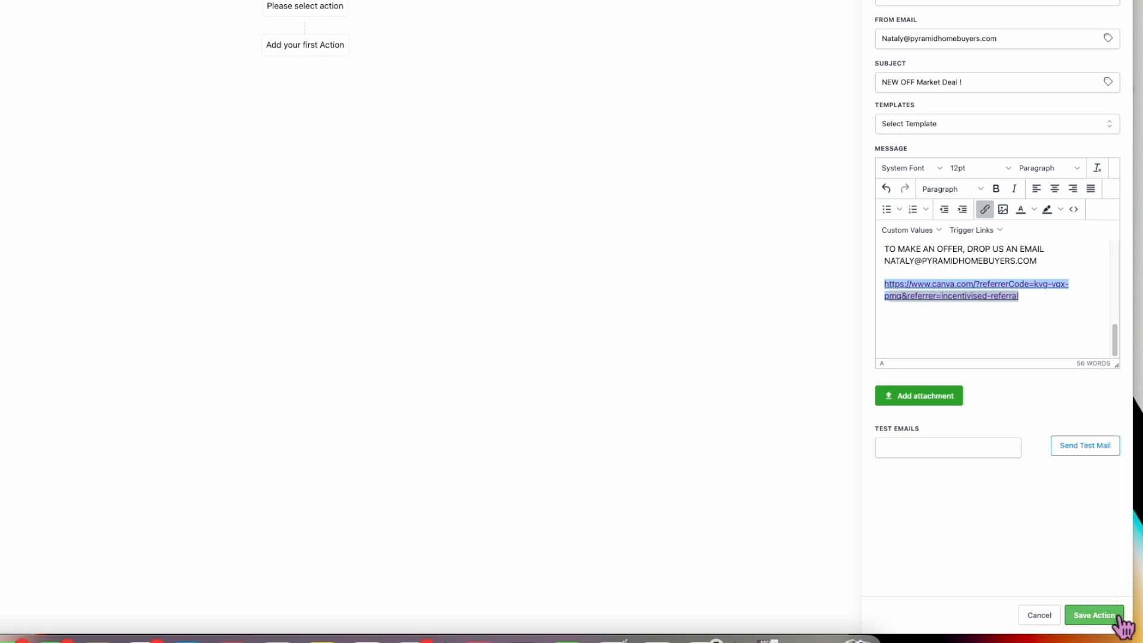
click(976, 449)
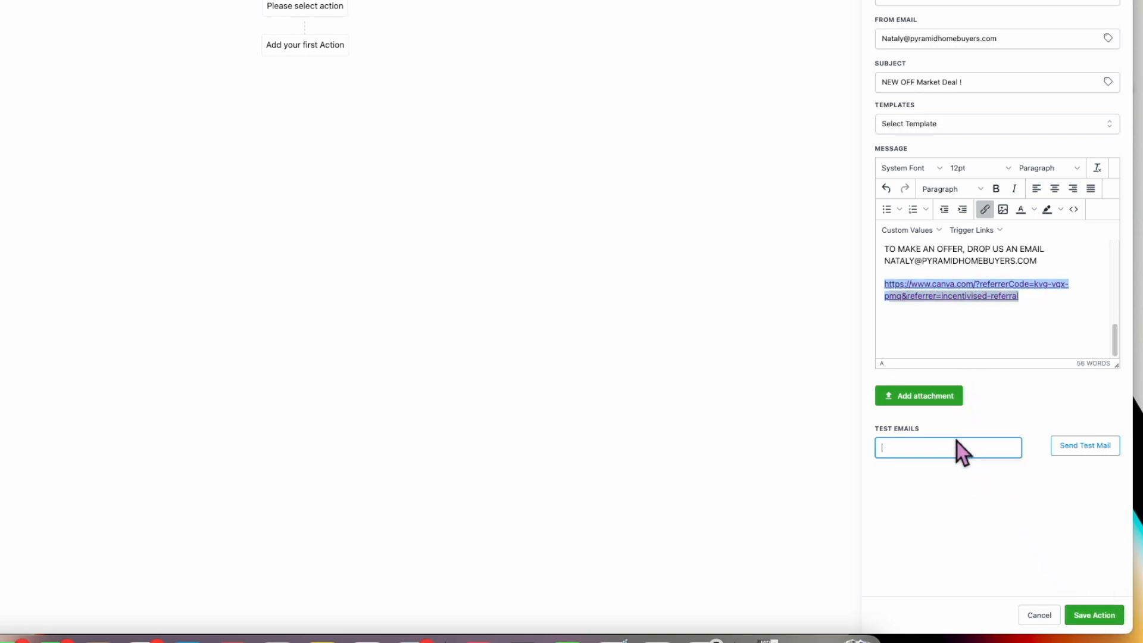
- Send a test of the deal email to the sender's own address, then open a new tab
click(1086, 450)
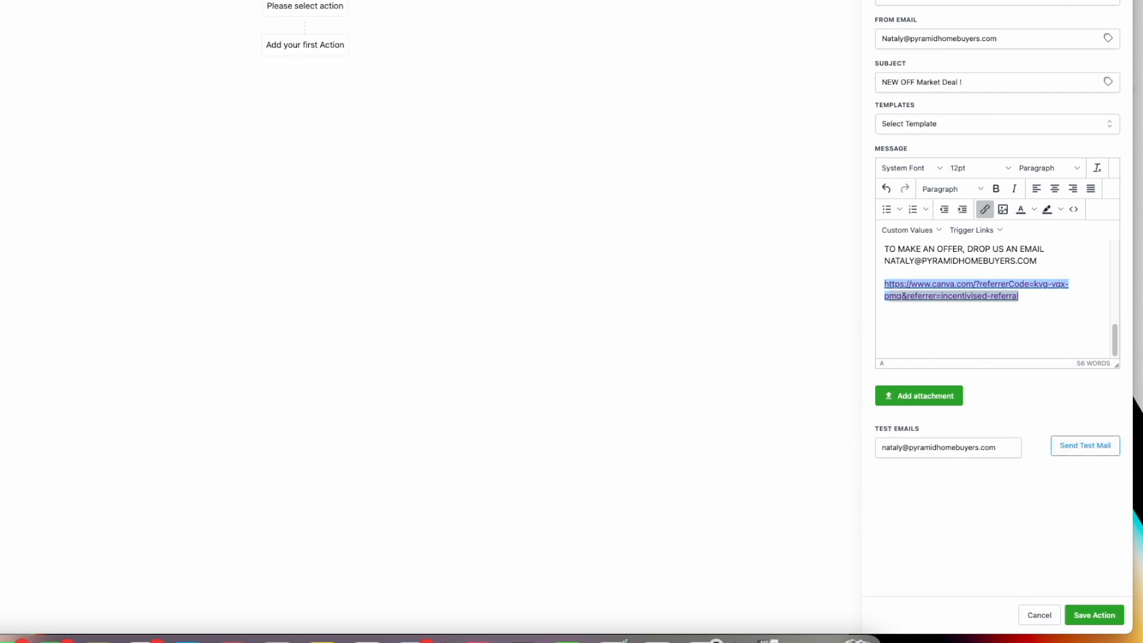
key(super+t)
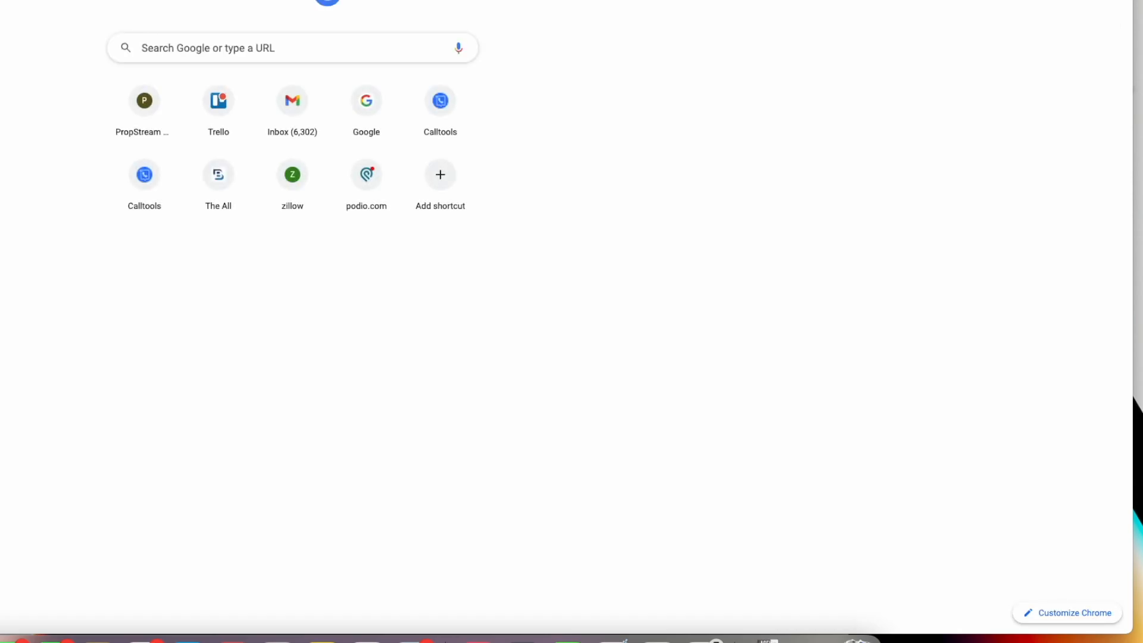
- Open the NEW OFF Market Deal ! email and highlight its address, price, ARV and comps lines
key(Return)
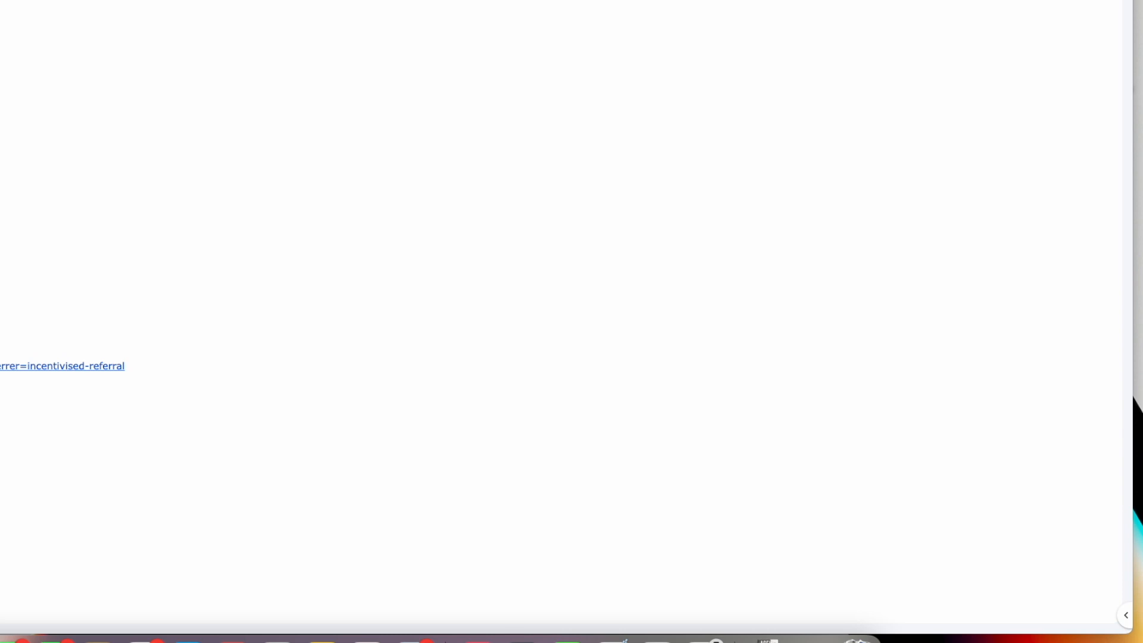
drag(61, 180, 159, 196)
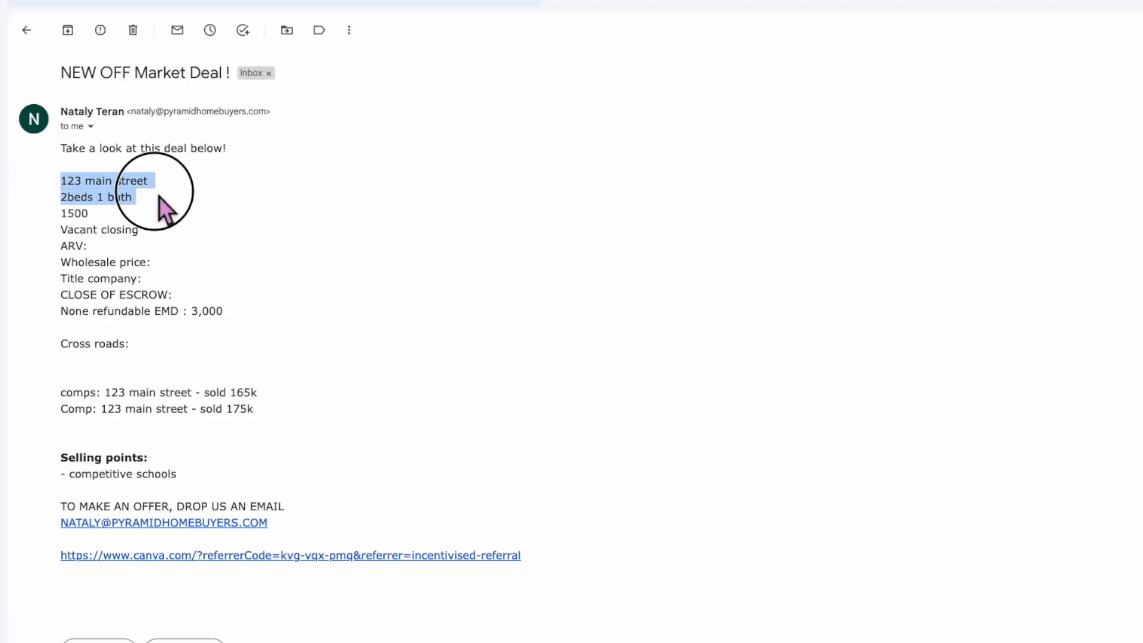
double_click(62, 213)
drag(61, 229, 144, 241)
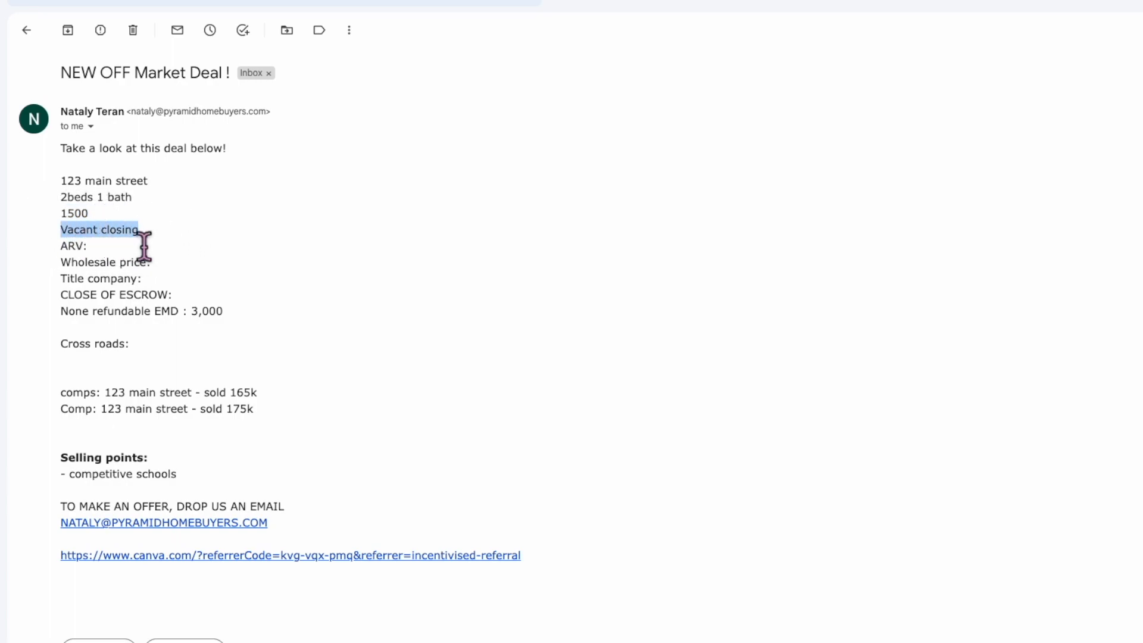
drag(61, 246, 150, 262)
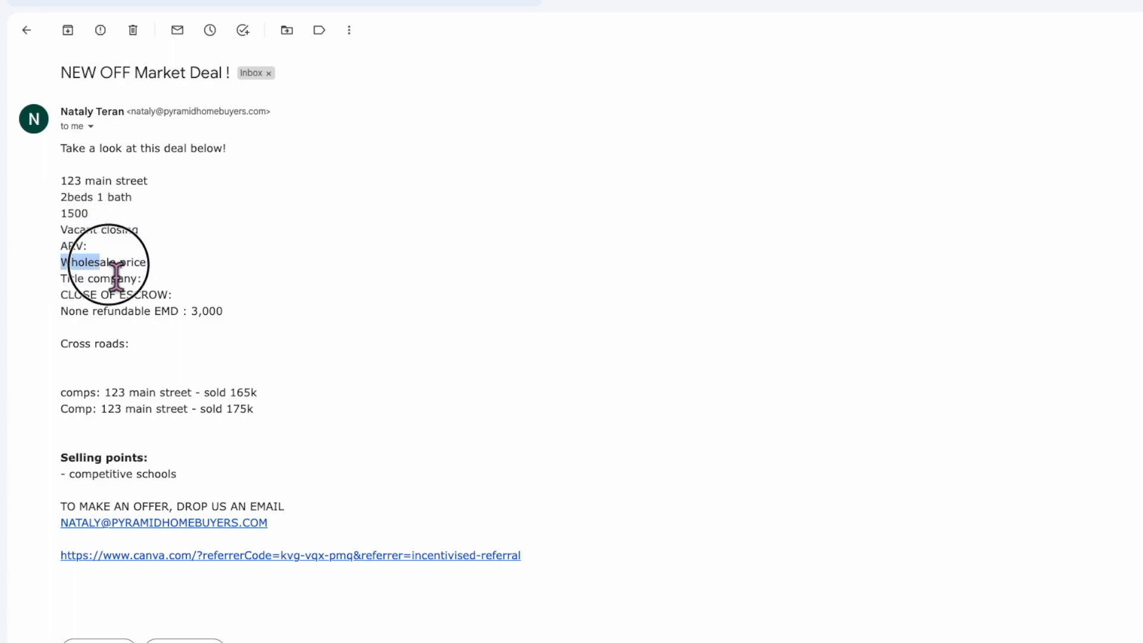
drag(67, 278, 145, 278)
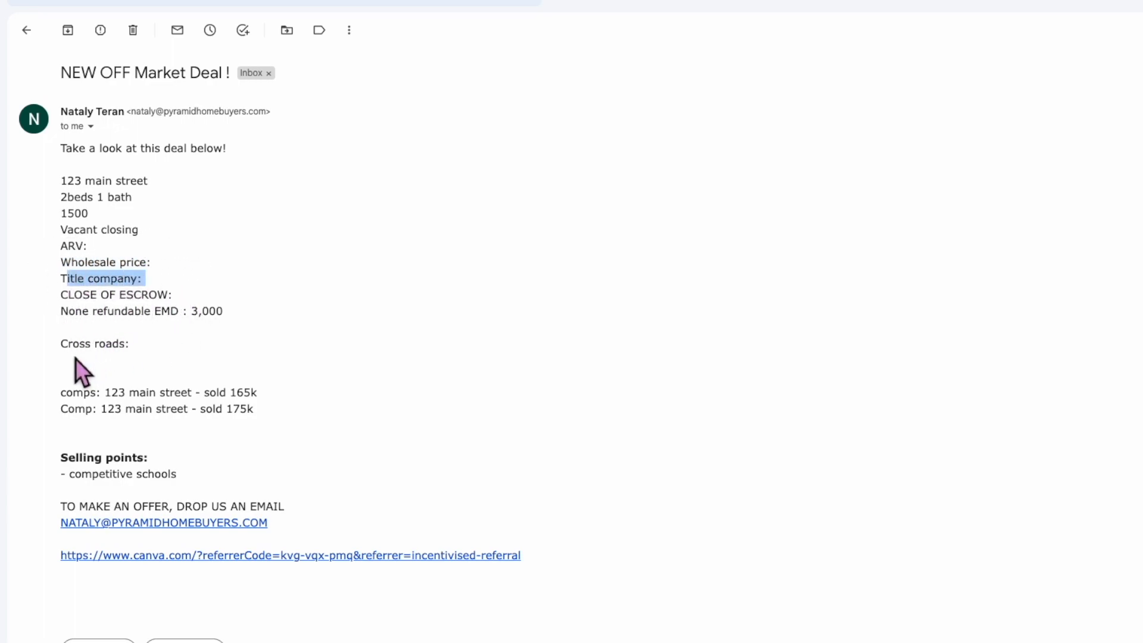
drag(61, 392, 276, 411)
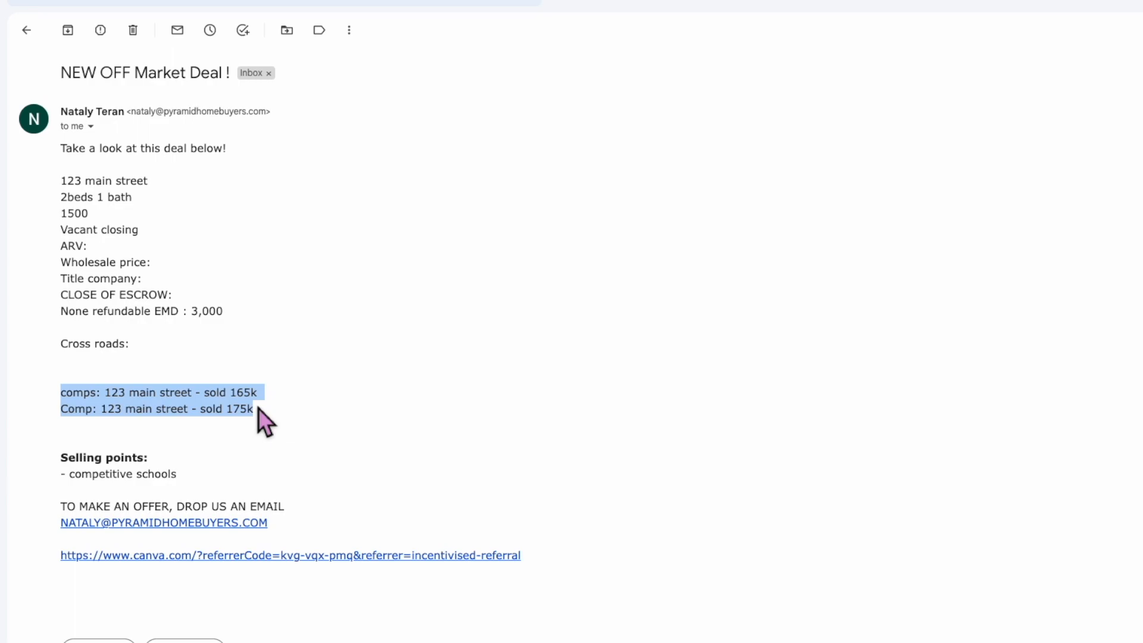
- Highlight the selling points, offer and contact lines, then follow the Canva referral link
click(62, 467)
drag(62, 466, 248, 483)
drag(62, 504, 305, 537)
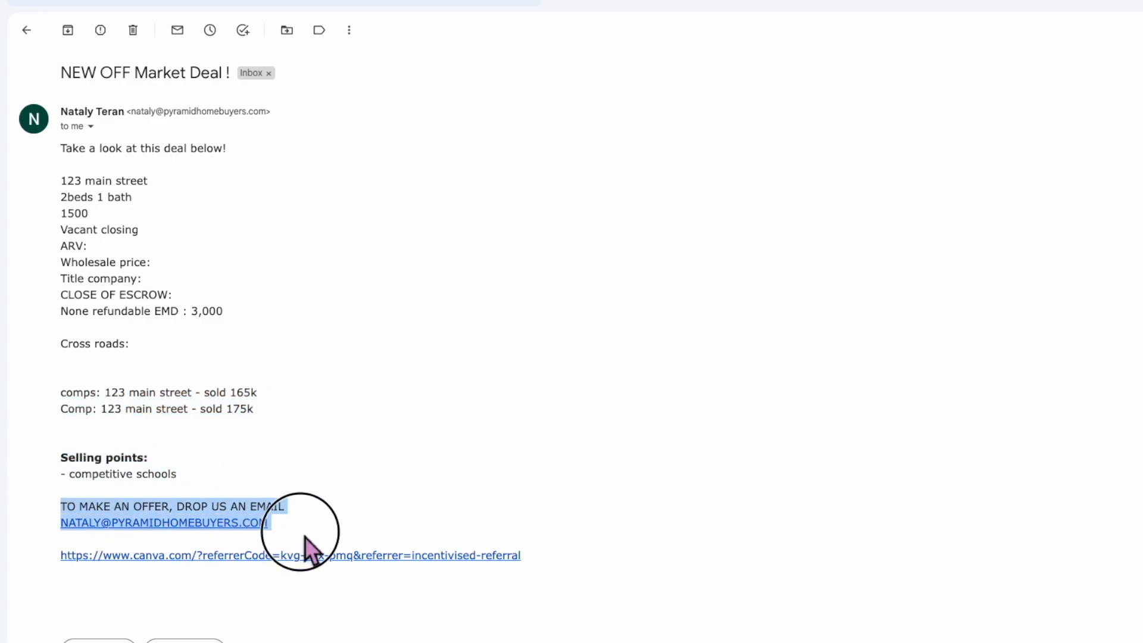
drag(55, 556, 527, 559)
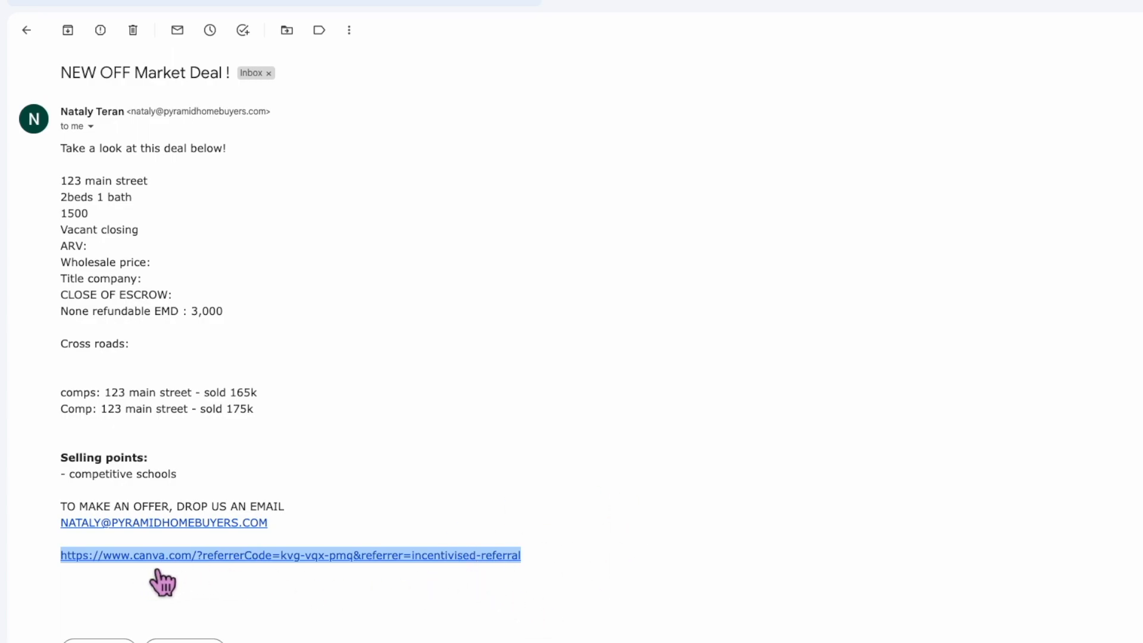
click(321, 557)
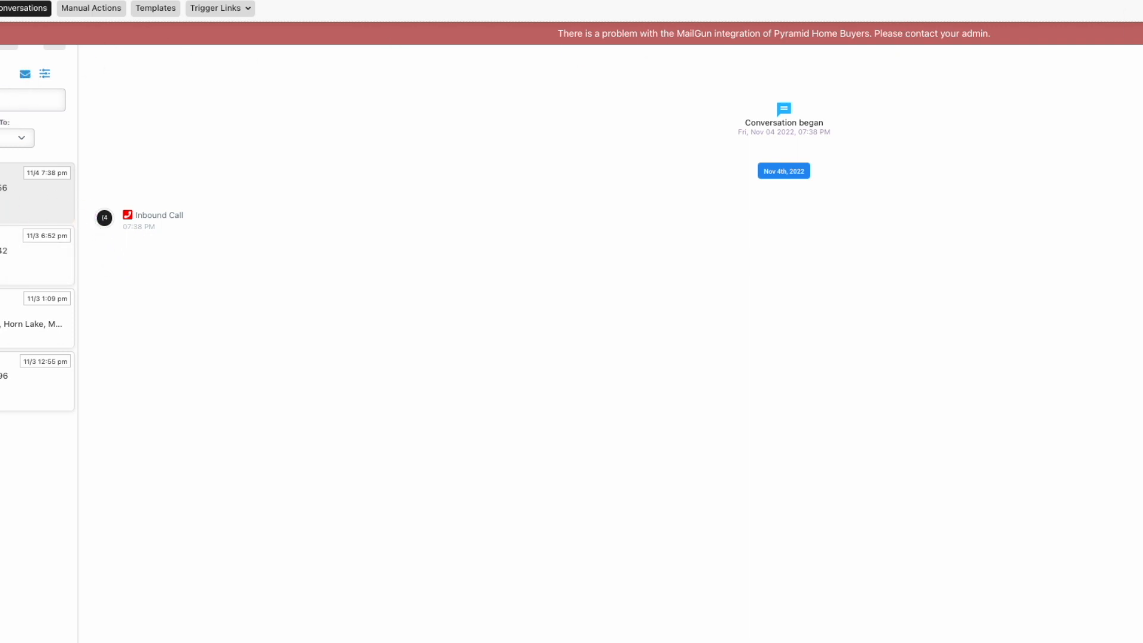
- Dismiss the MailGun warning, show all conversations, and expand and select the NEW OFF Market Deal ! message
click(1140, 33)
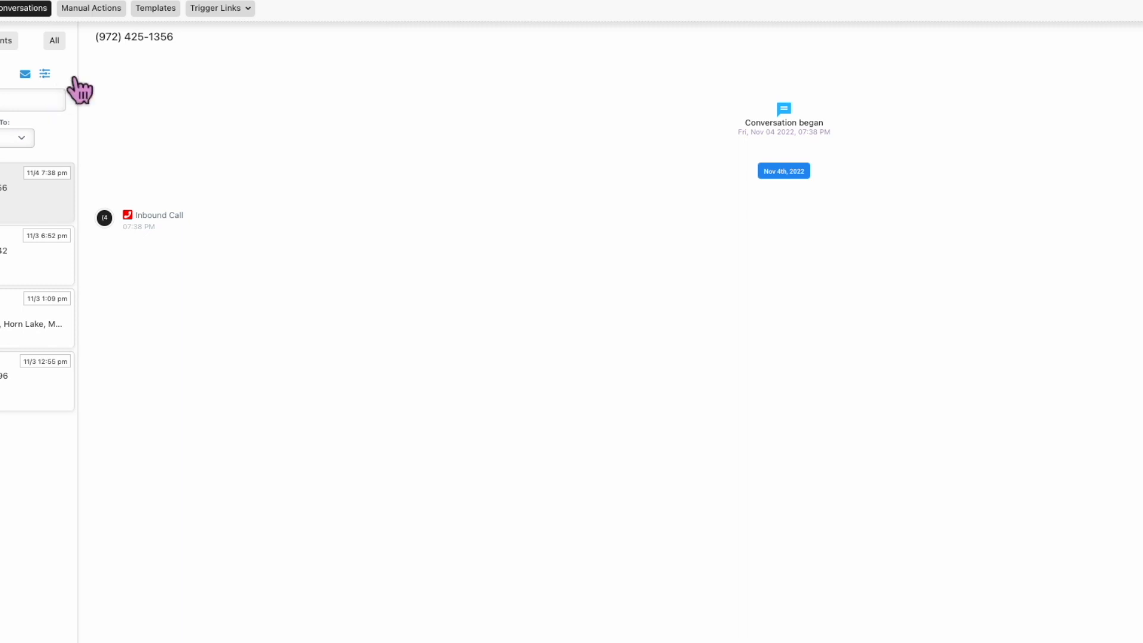
click(54, 41)
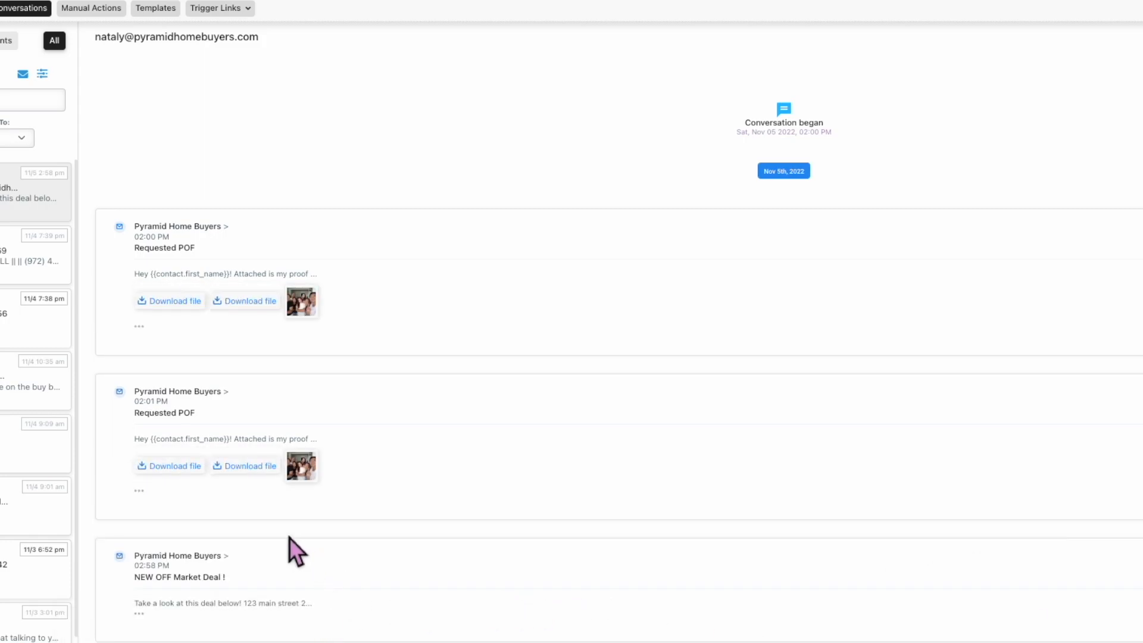
click(149, 619)
scroll(333, 635, down, 3)
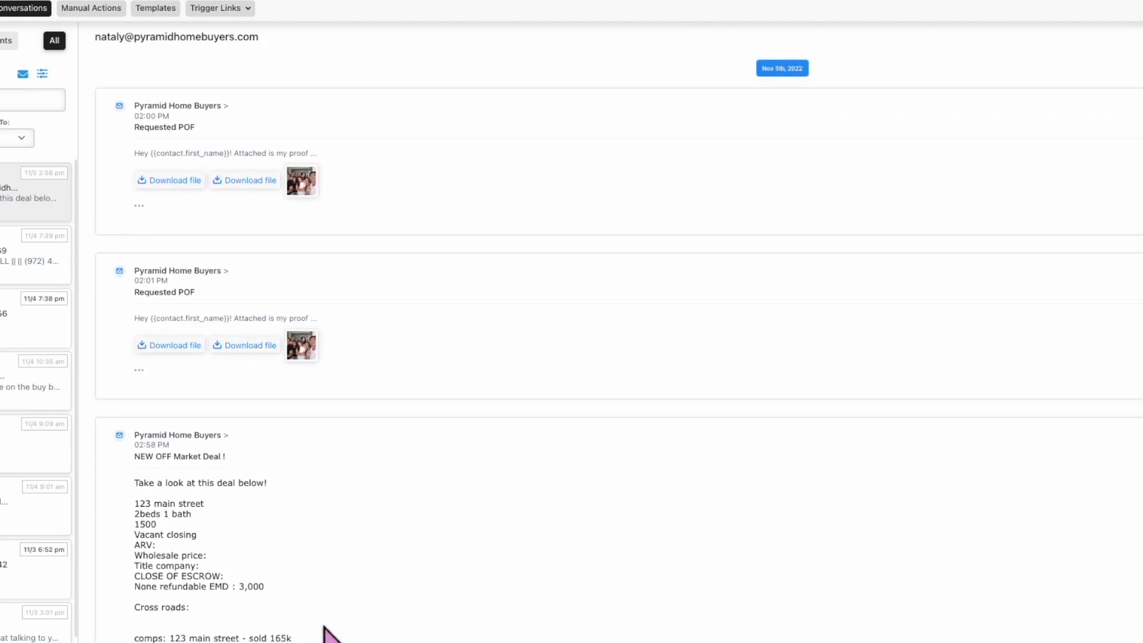
drag(136, 457, 294, 639)
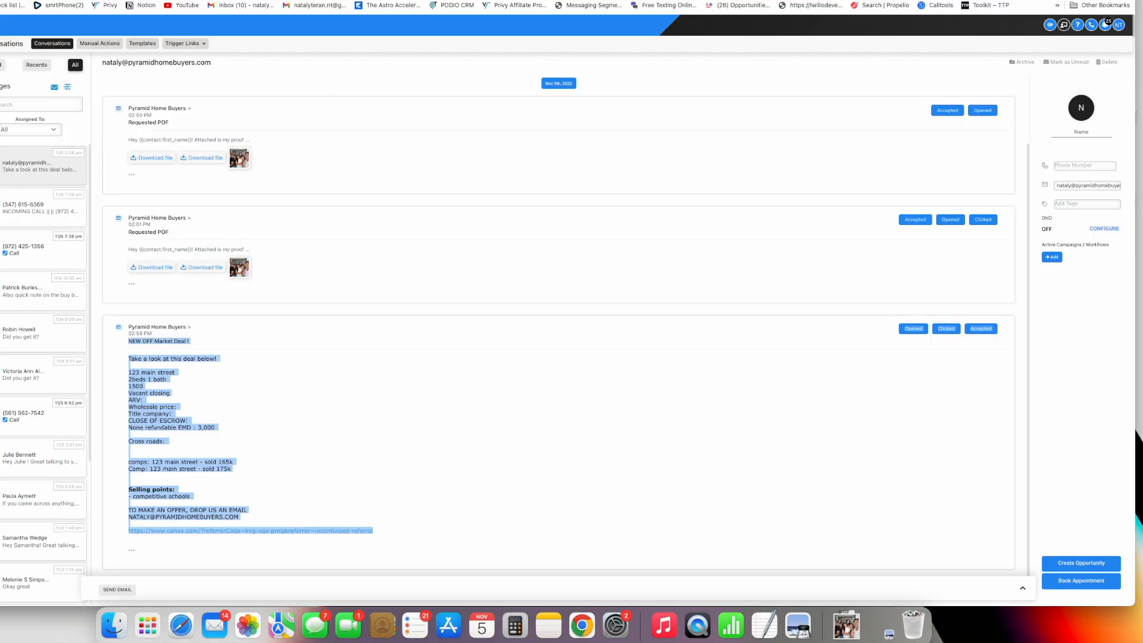
- Open the 123 main street NEW YORK - Email Blast Campaign workflow, check its Email action, and publish it
click(1, 238)
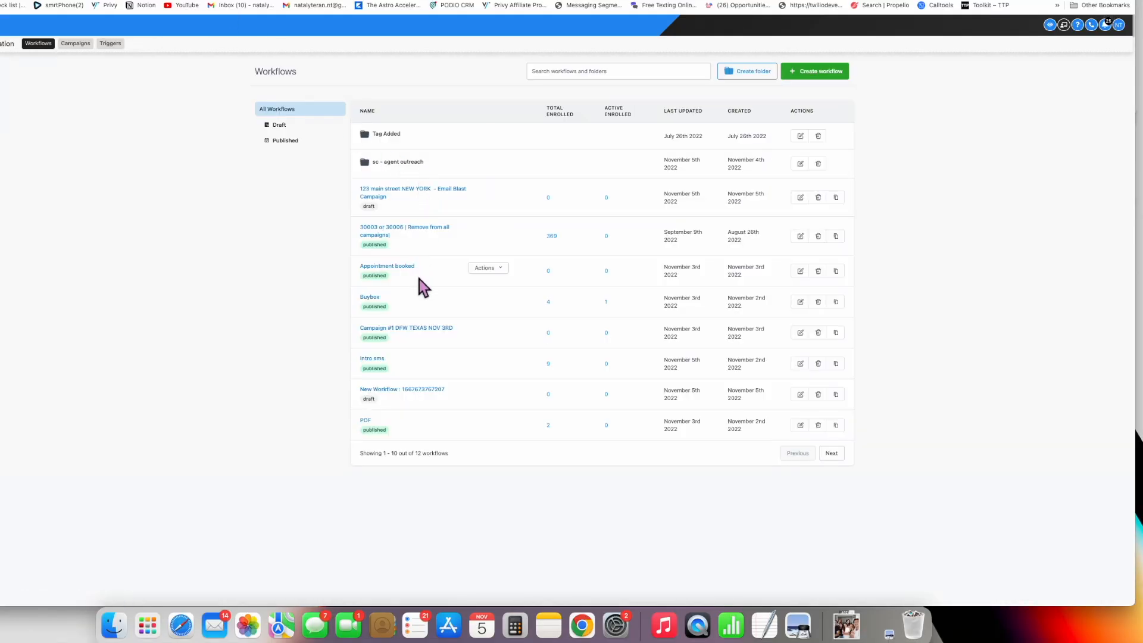
click(408, 400)
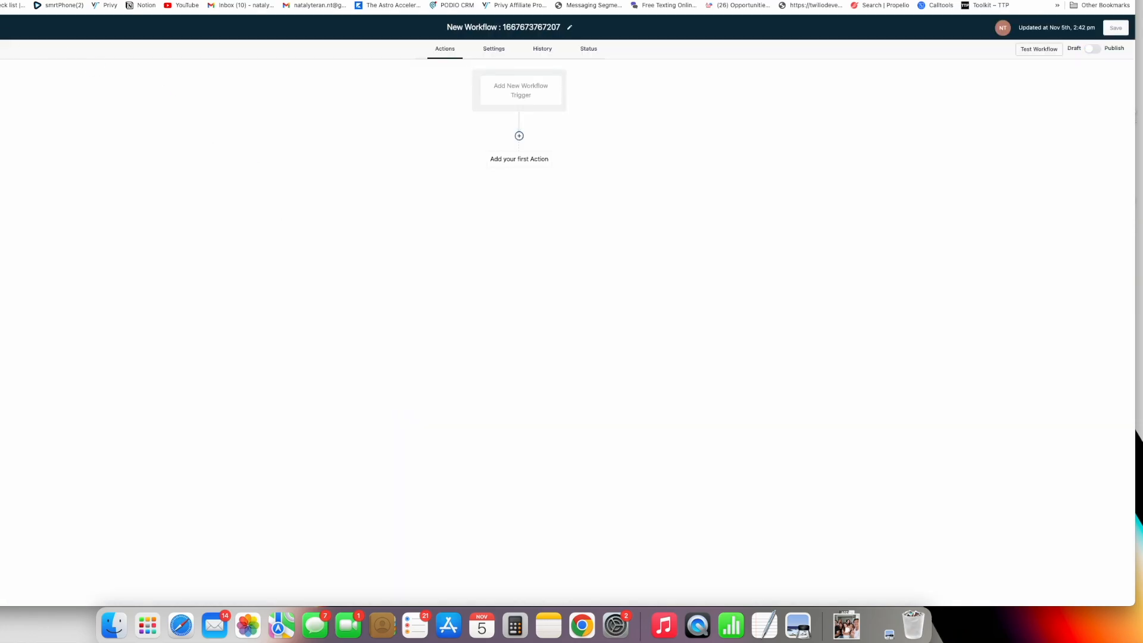
click(525, 169)
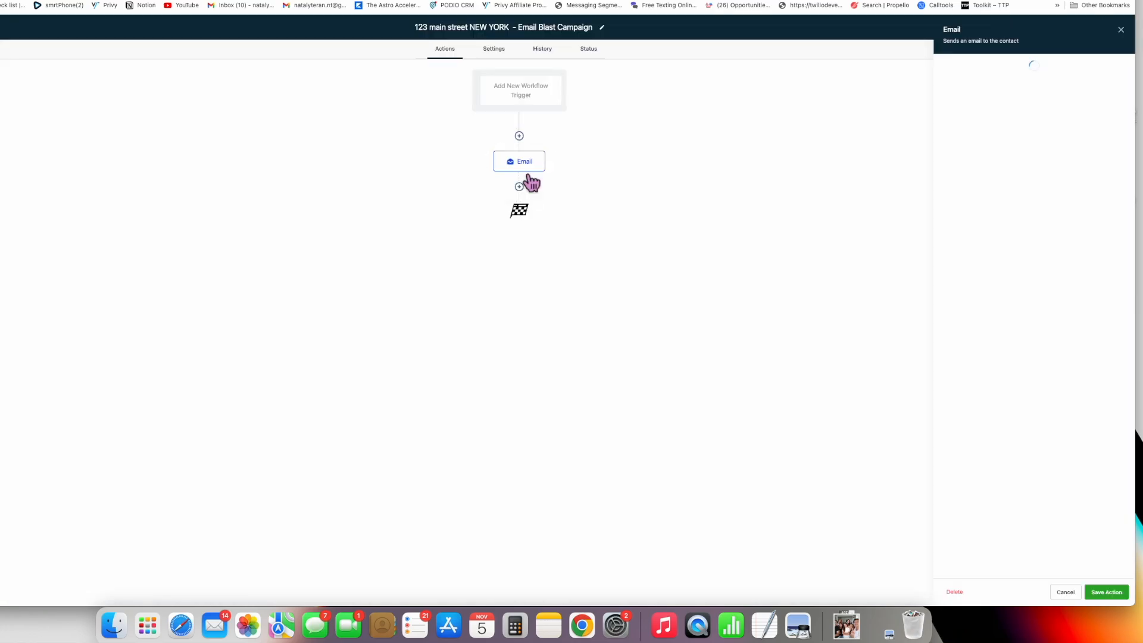
click(1121, 30)
click(1092, 49)
click(1116, 27)
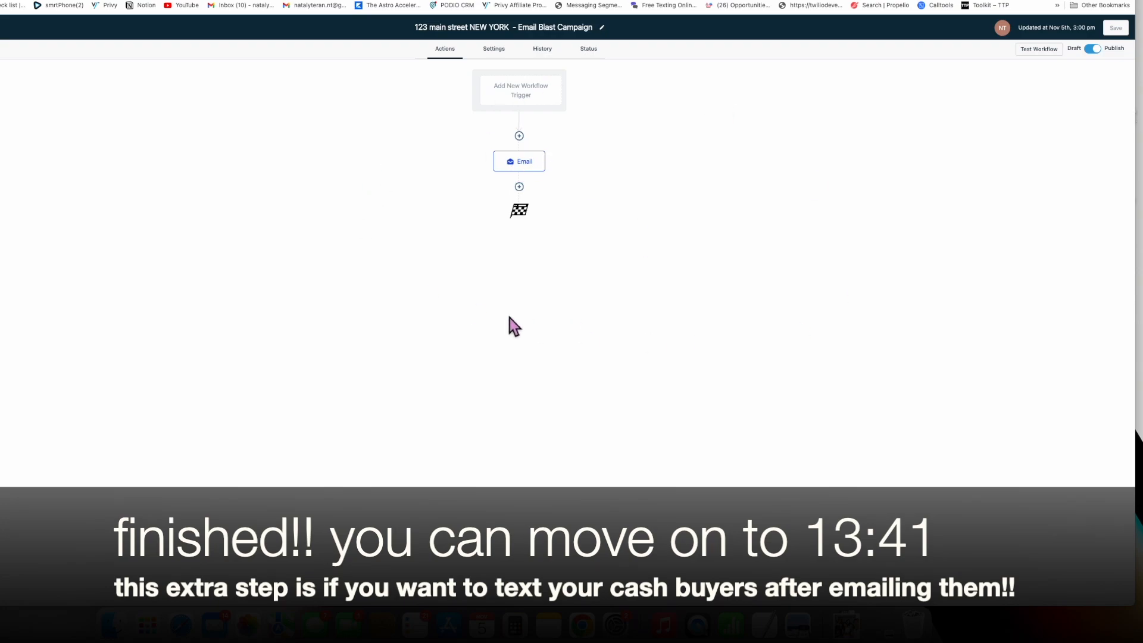
click(519, 161)
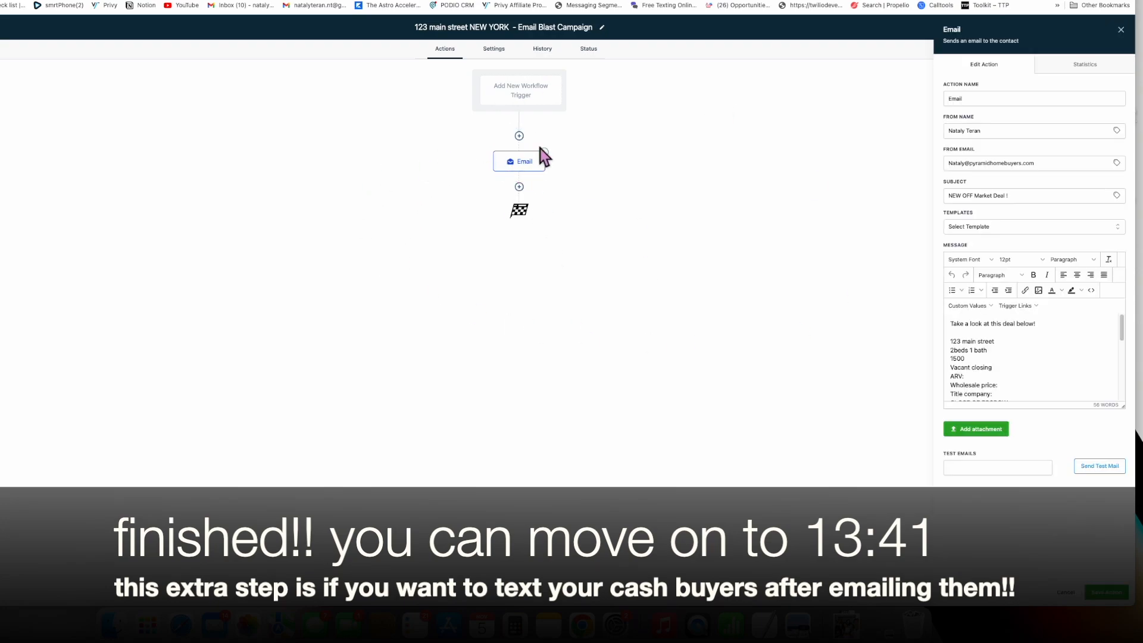
click(1121, 29)
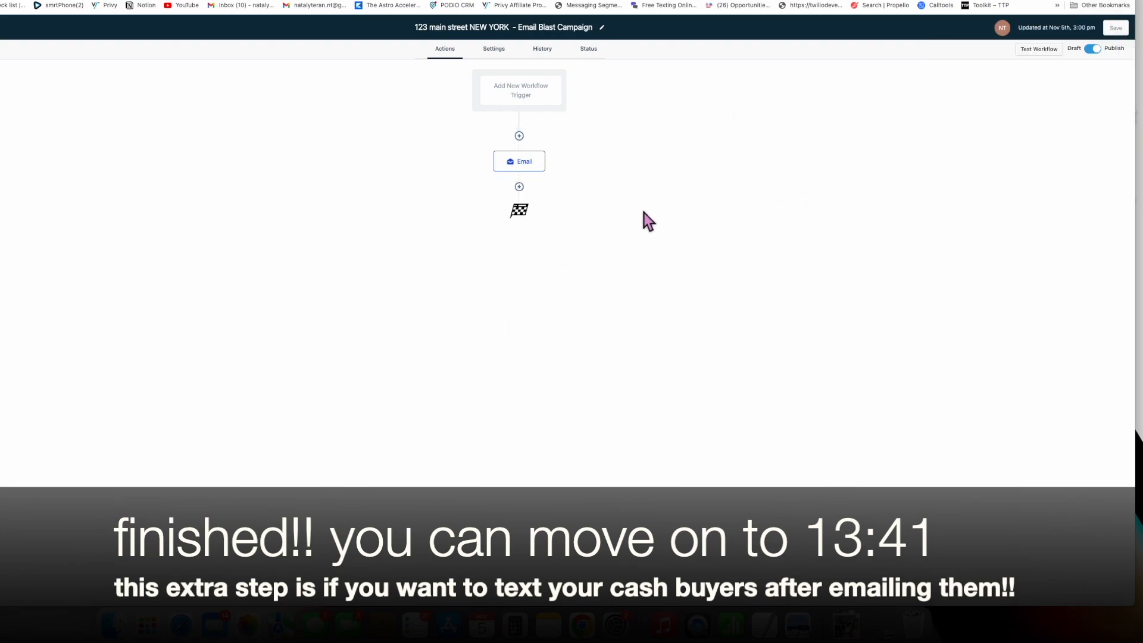
- Add a Send SMS step after Email reading 'I just emailed you a deal! take a look at it.'
click(519, 186)
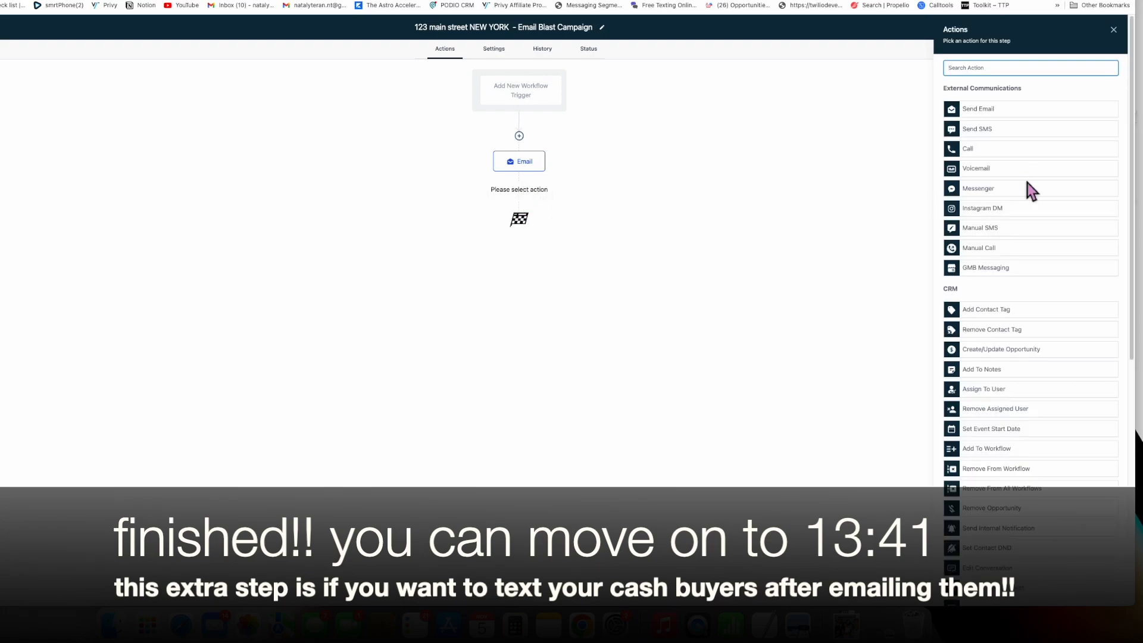
click(1020, 132)
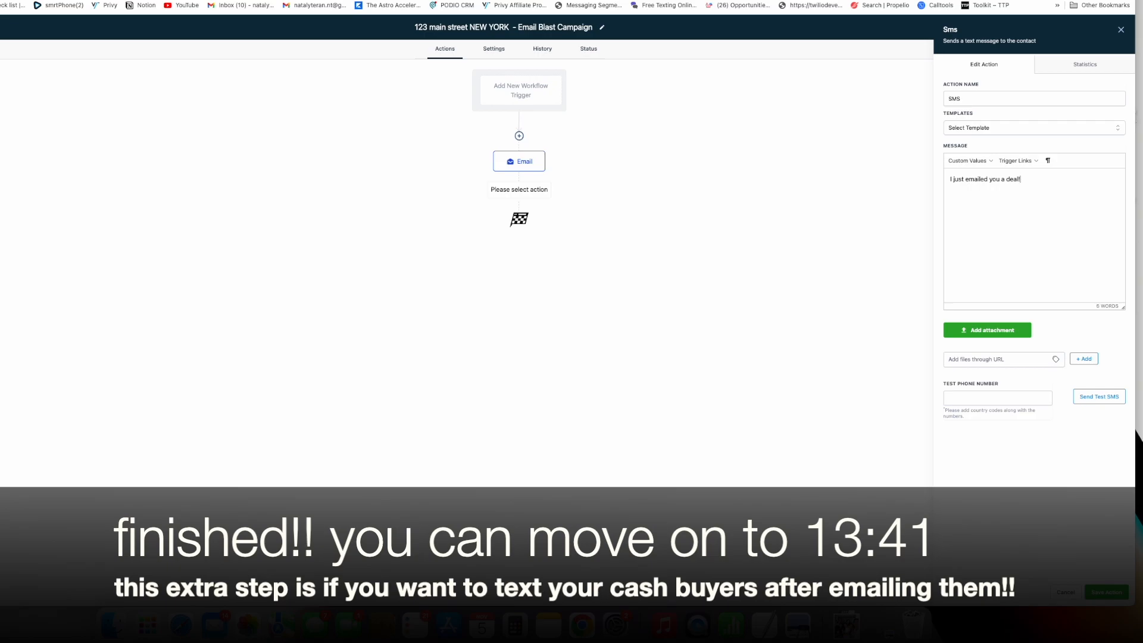
text(ok at it.)
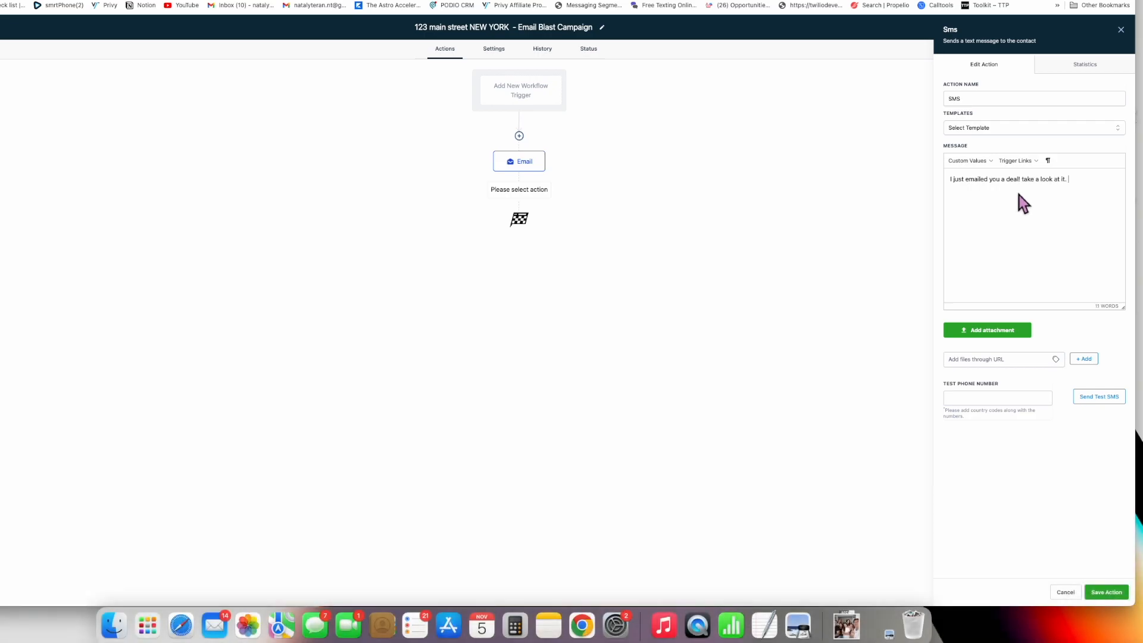
click(1106, 591)
- Insert a 15-minute Wait step between Email and SMS, then recheck and re-save the SMS step
click(519, 187)
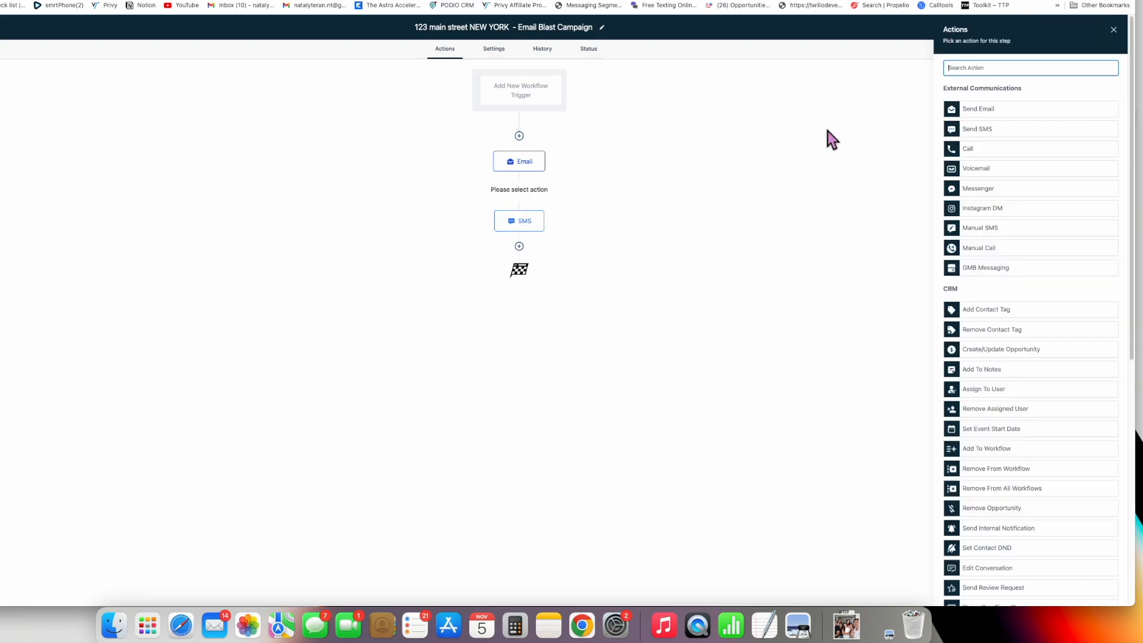
click(992, 68)
text(wait)
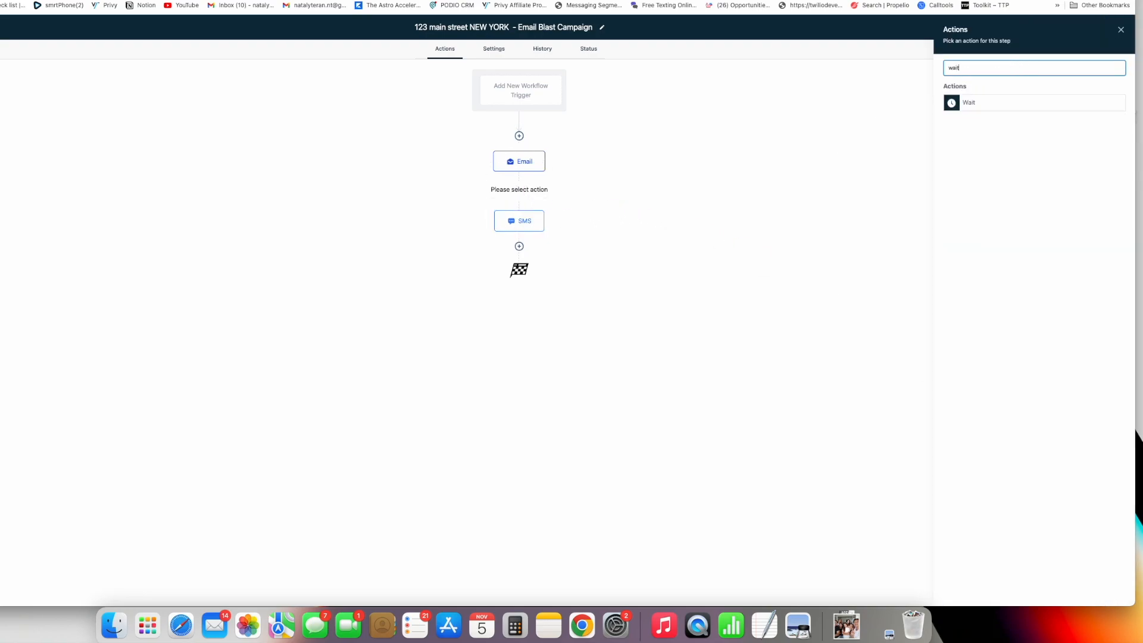
click(998, 103)
click(823, 156)
key(BackSpace)
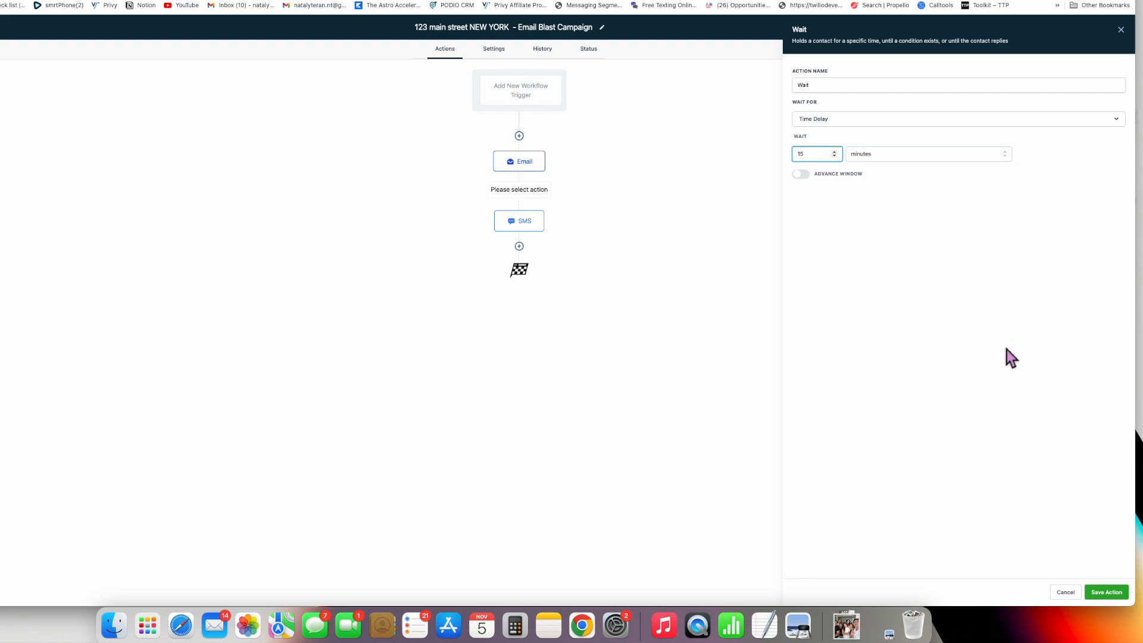
click(1113, 591)
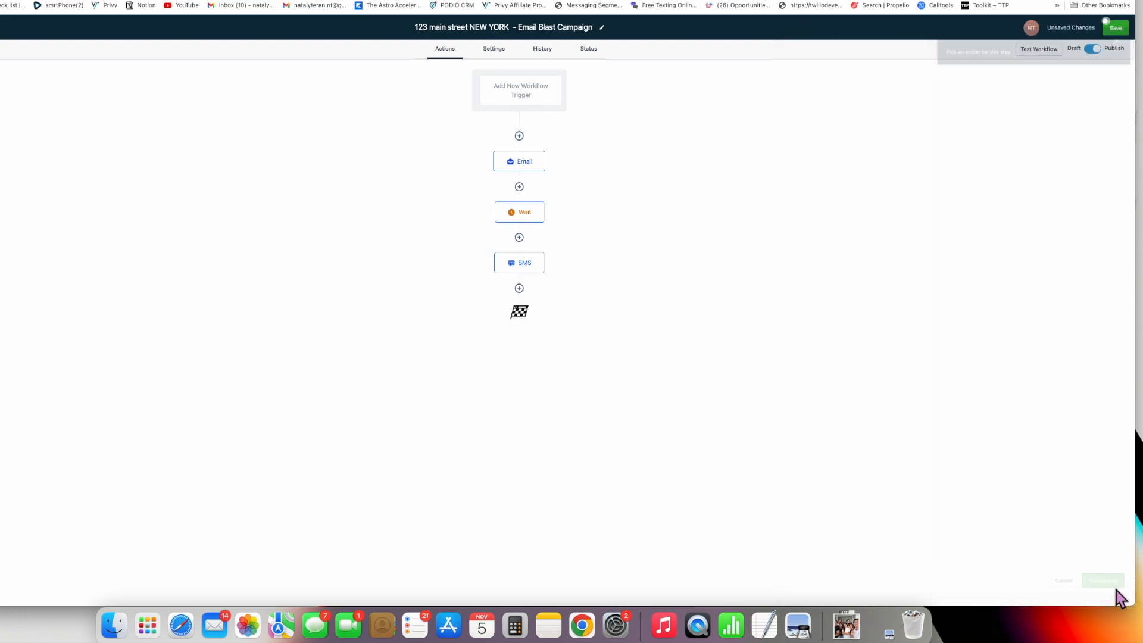
click(535, 273)
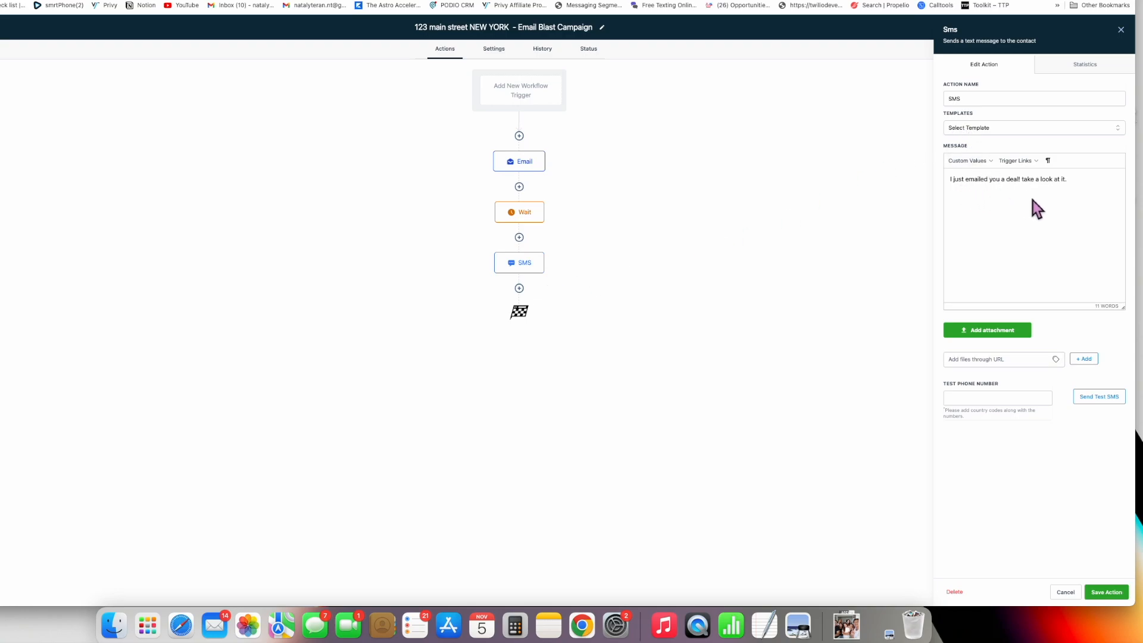
click(1106, 591)
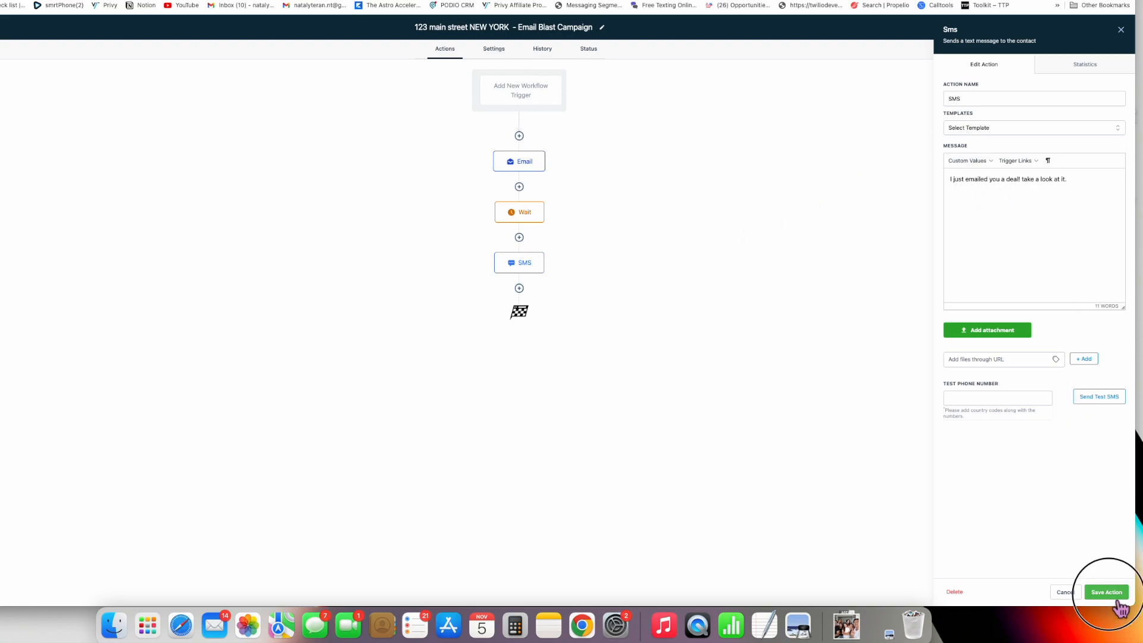
- Add an If / Else condition after Email requiring the contact's Phone to be not empty
click(519, 187)
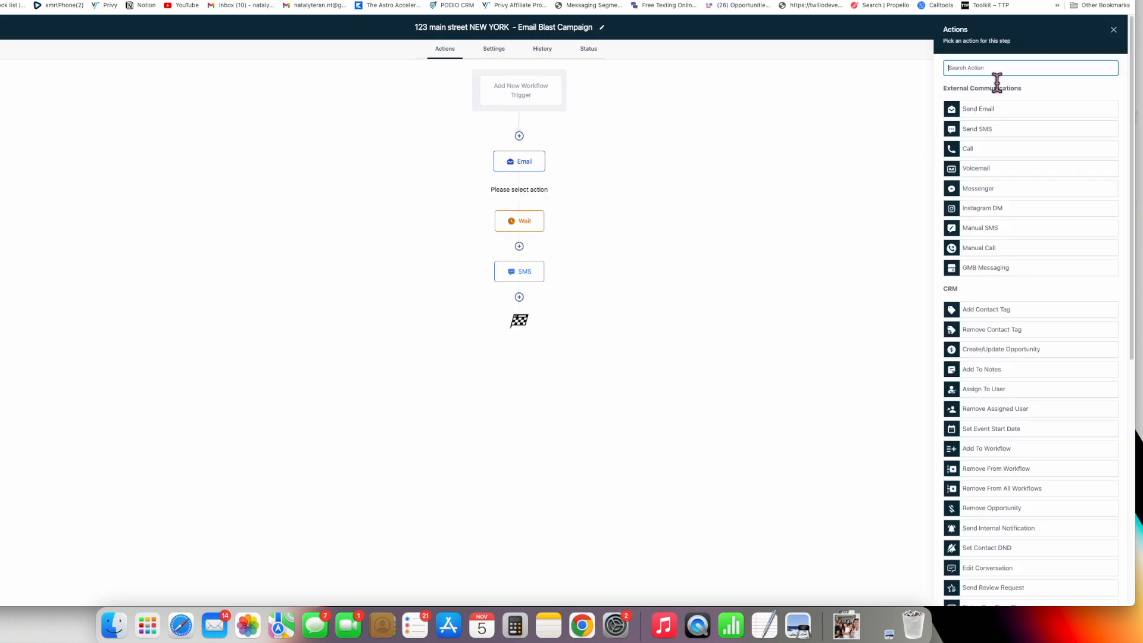
text(if)
click(1011, 128)
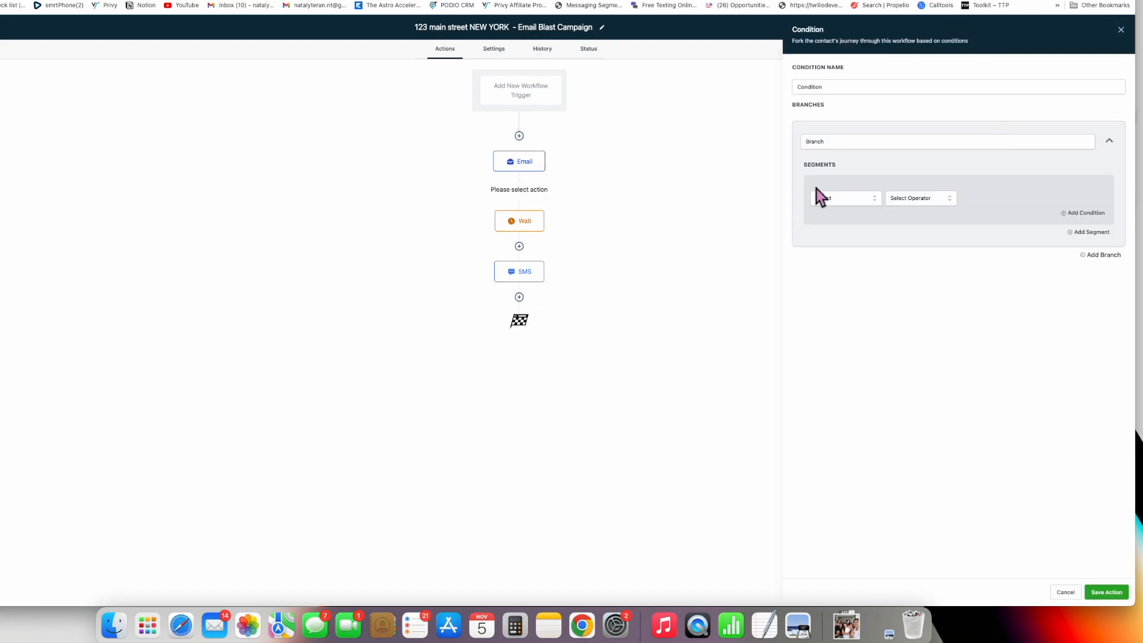
click(872, 199)
click(867, 217)
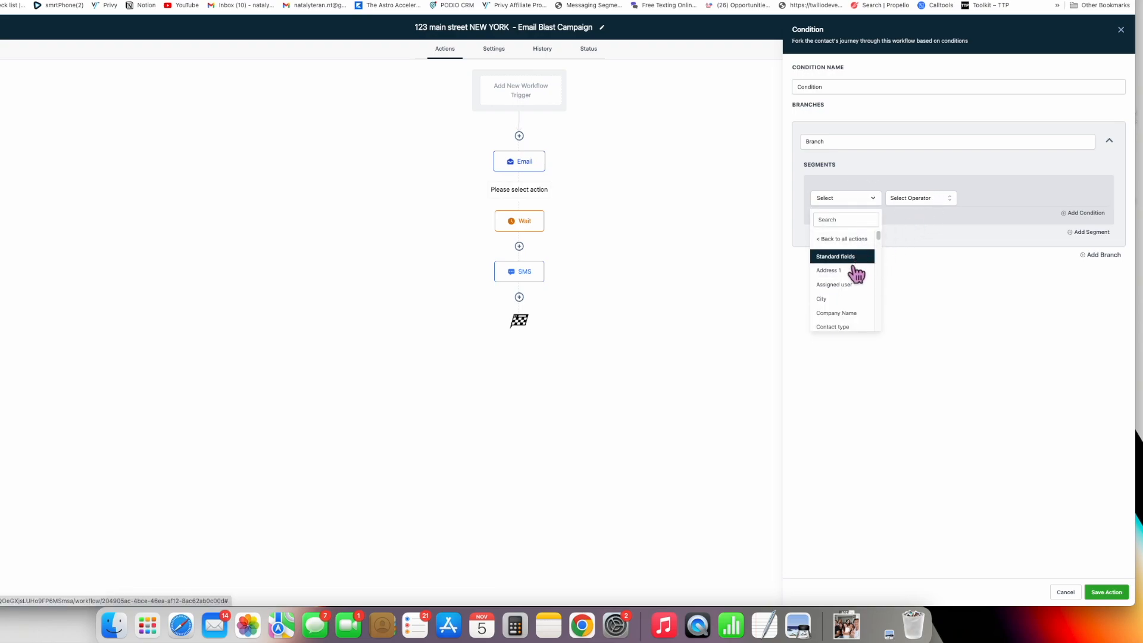
scroll(857, 293, down, 5)
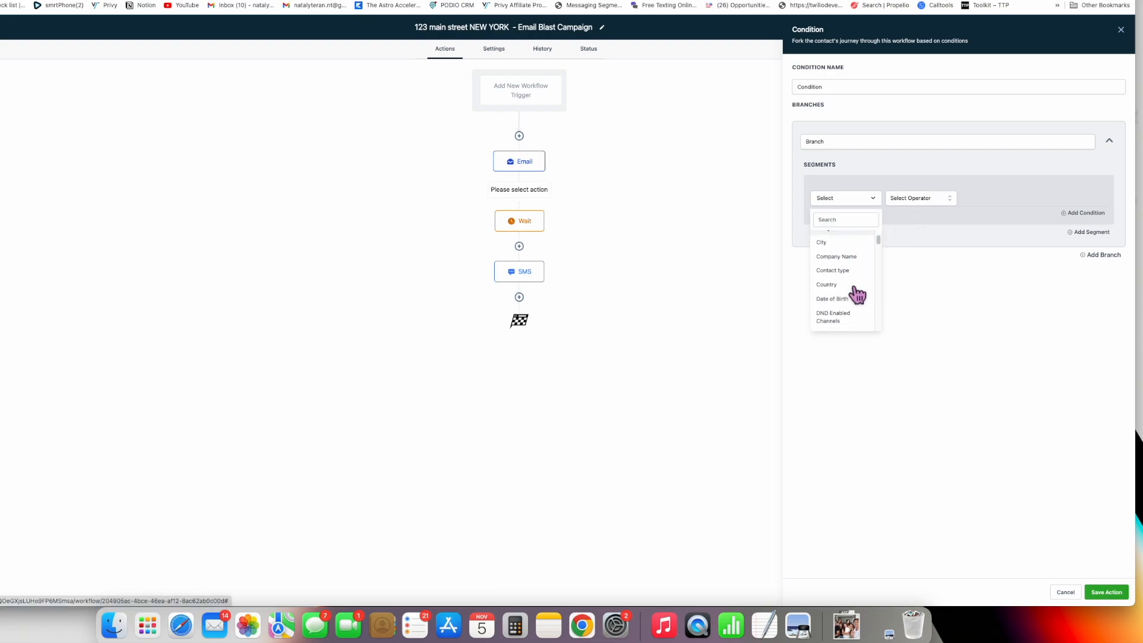
click(856, 326)
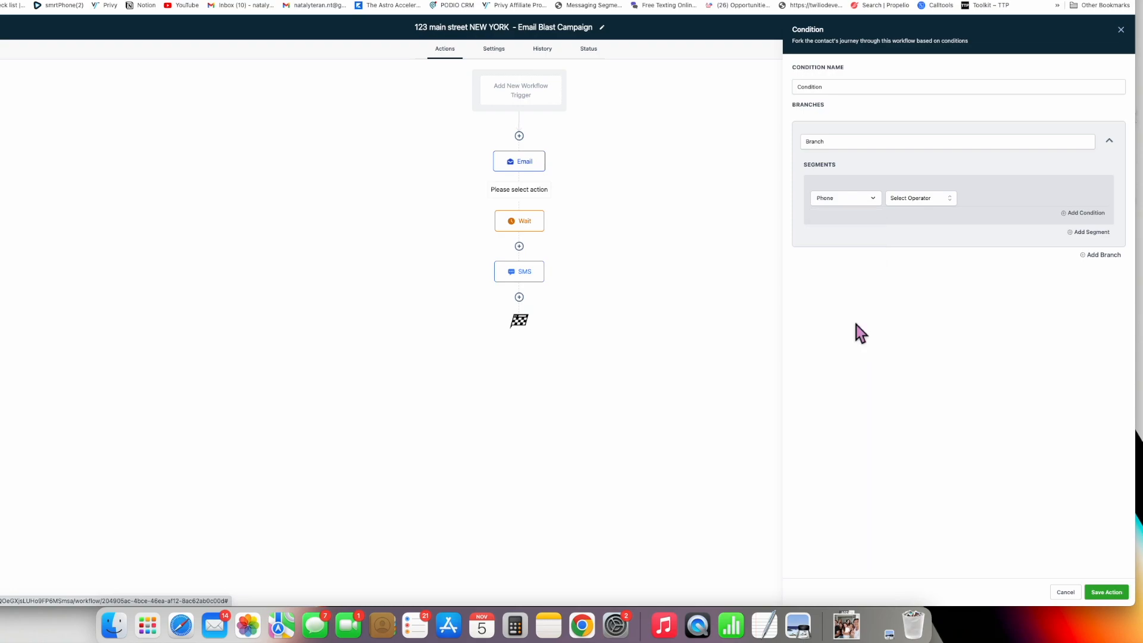
click(916, 201)
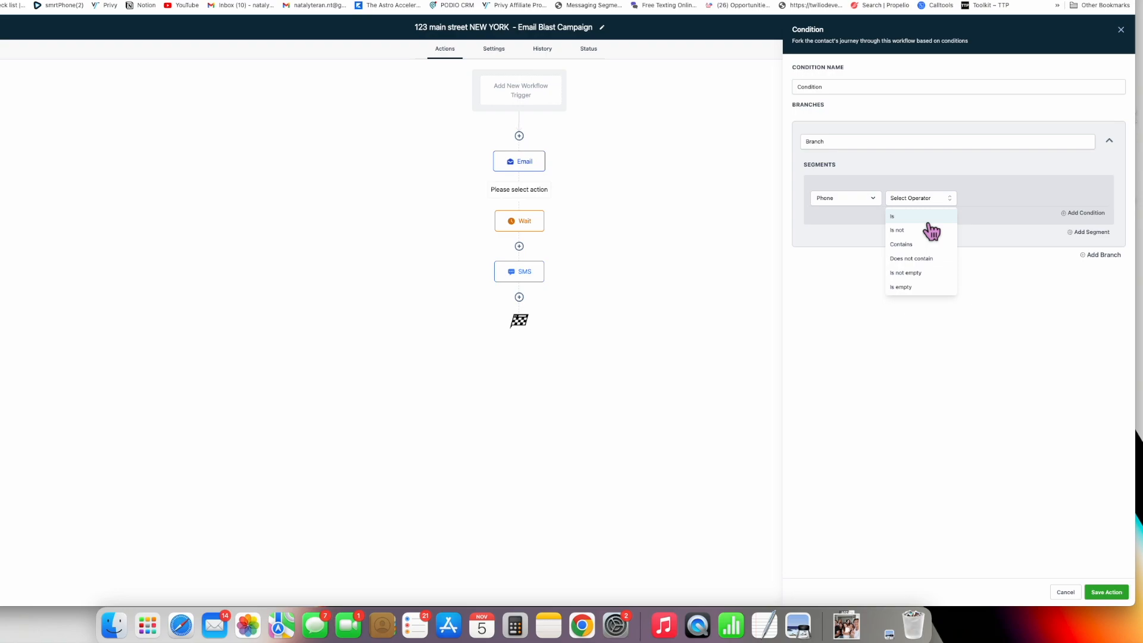
click(934, 273)
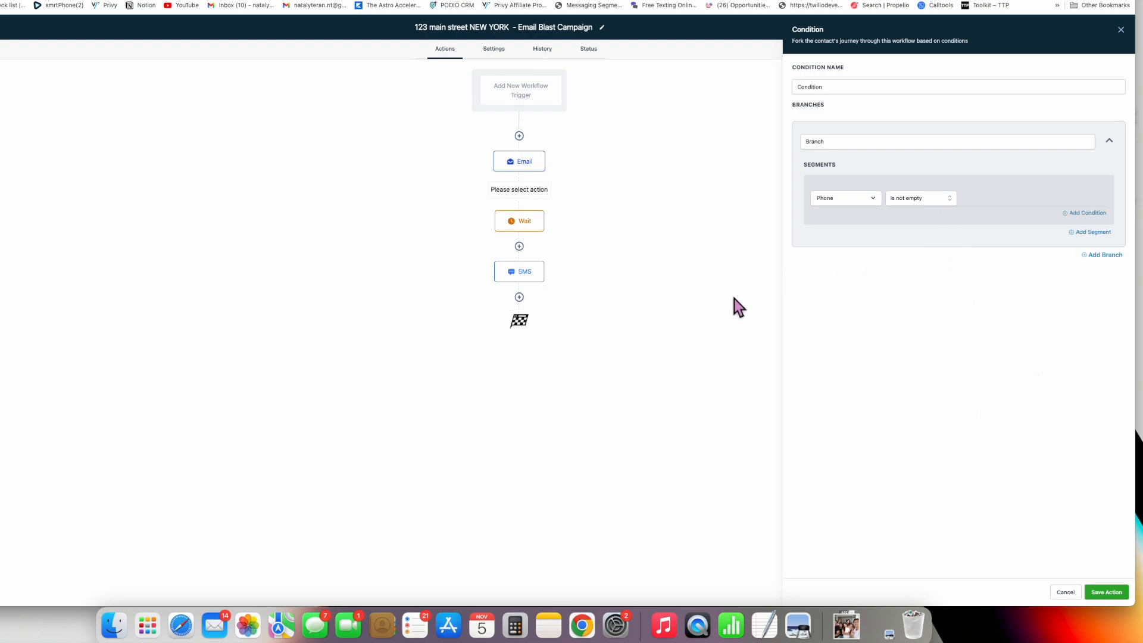
click(1111, 594)
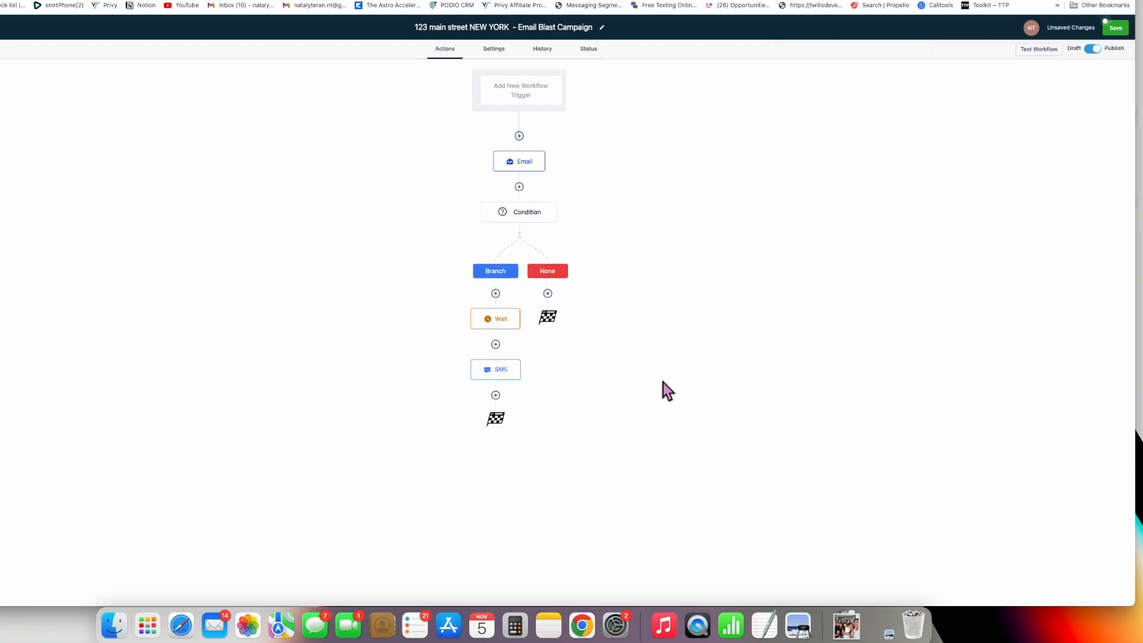
- Review the Email and Condition step settings, then open the Wait step on the Branch path
click(535, 174)
click(531, 215)
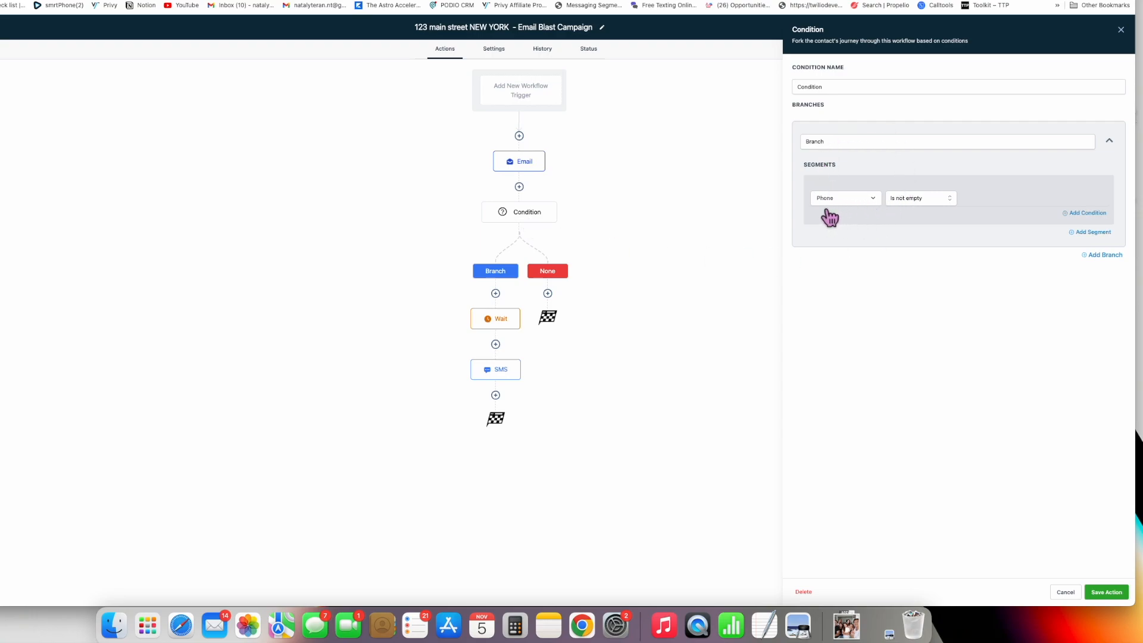
click(1128, 36)
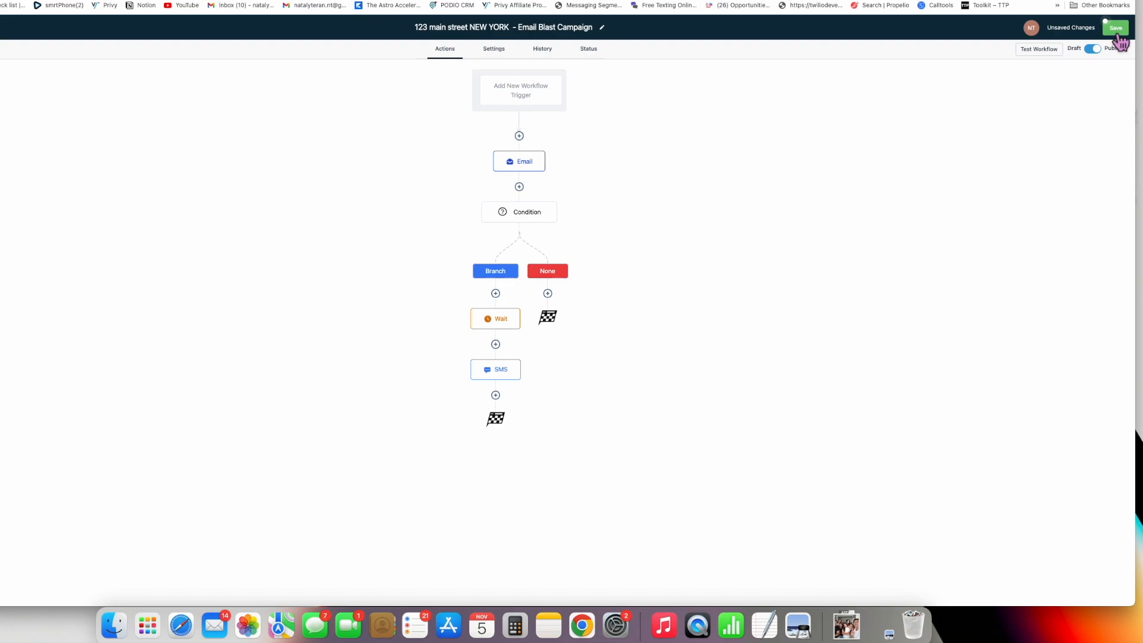
click(533, 220)
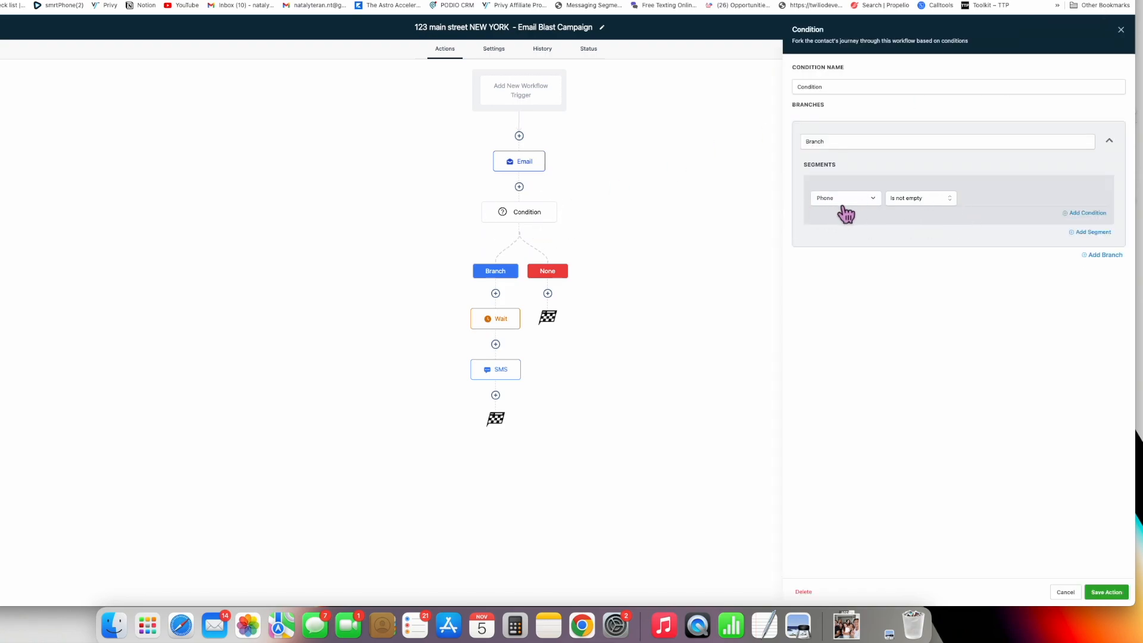
click(1122, 30)
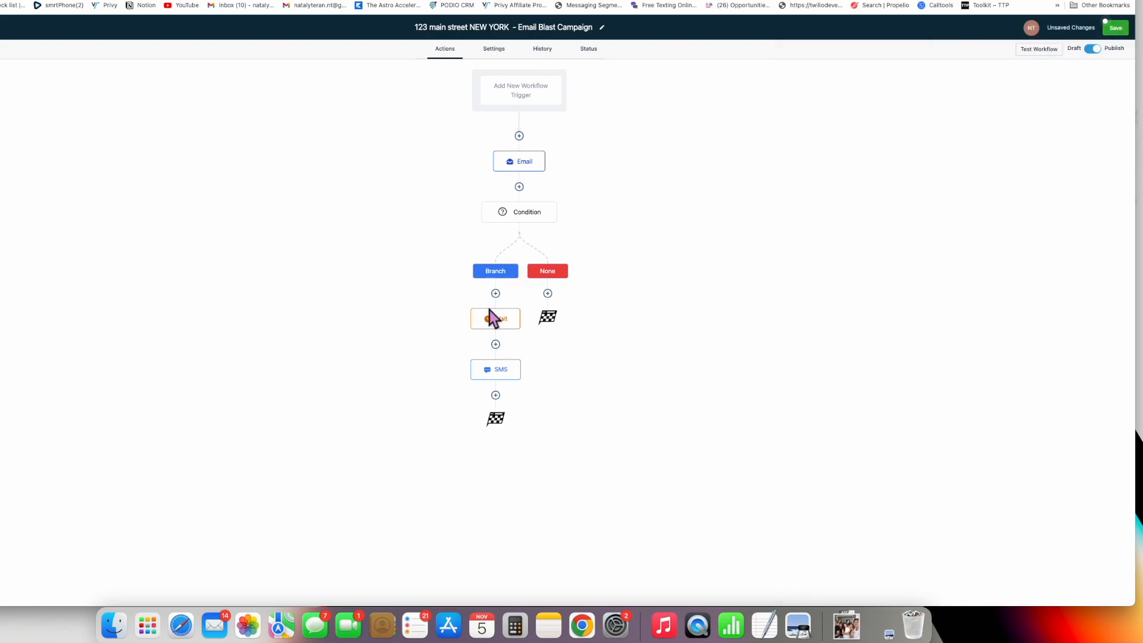
click(514, 321)
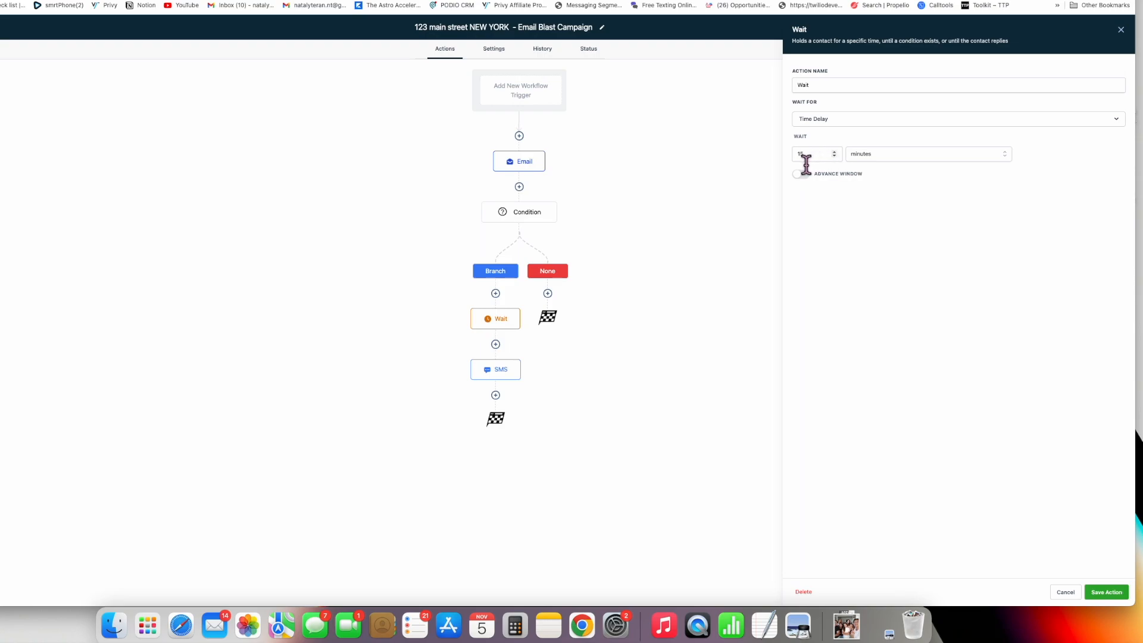
- Inspect the SMS, Condition, Wait and Email step panels in turn, closing each one
click(500, 372)
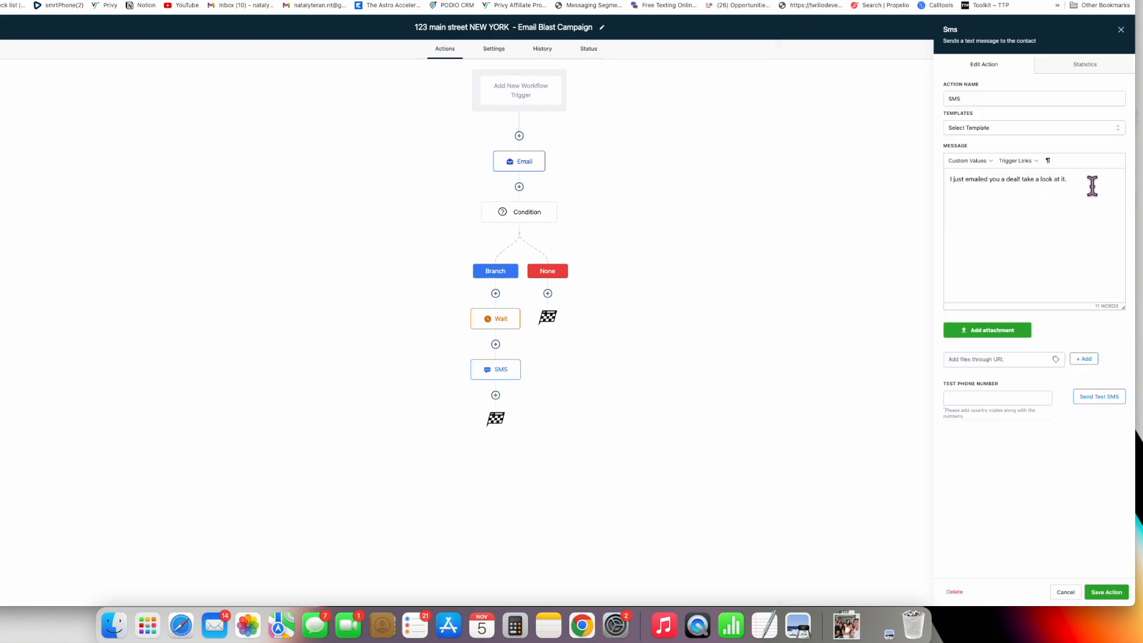
click(1121, 30)
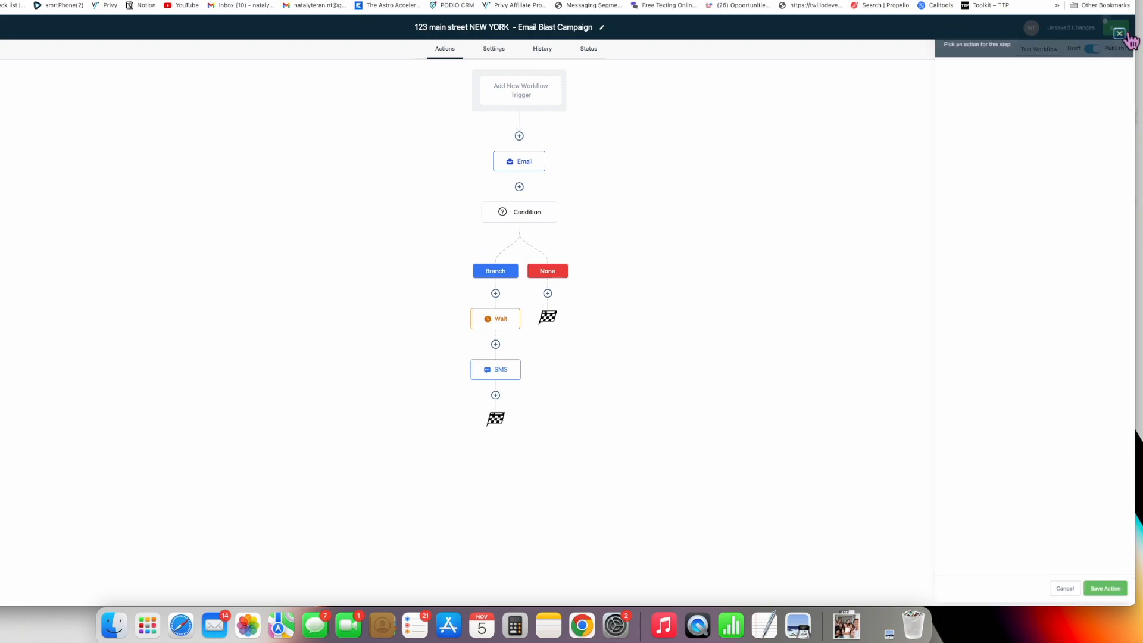
click(504, 212)
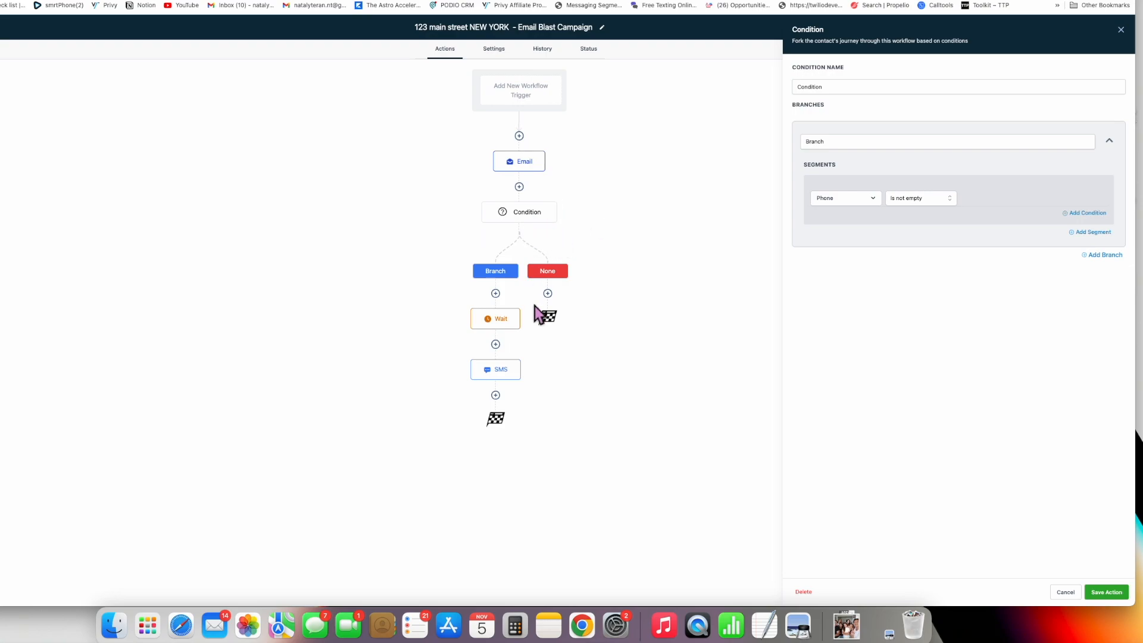
click(498, 319)
click(504, 368)
click(1120, 30)
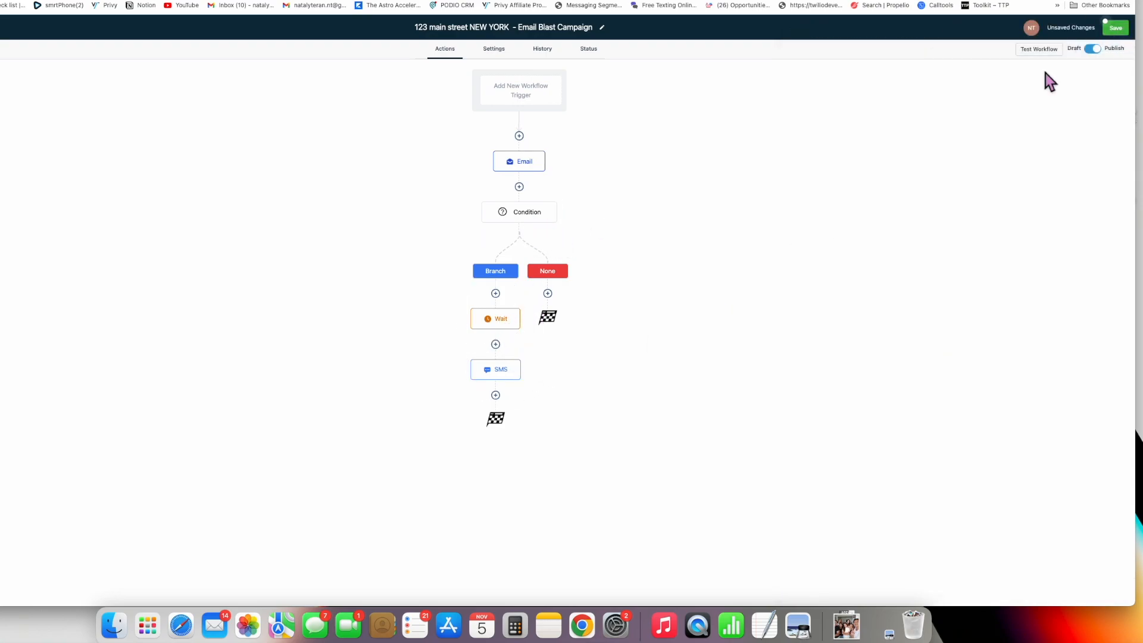
click(549, 216)
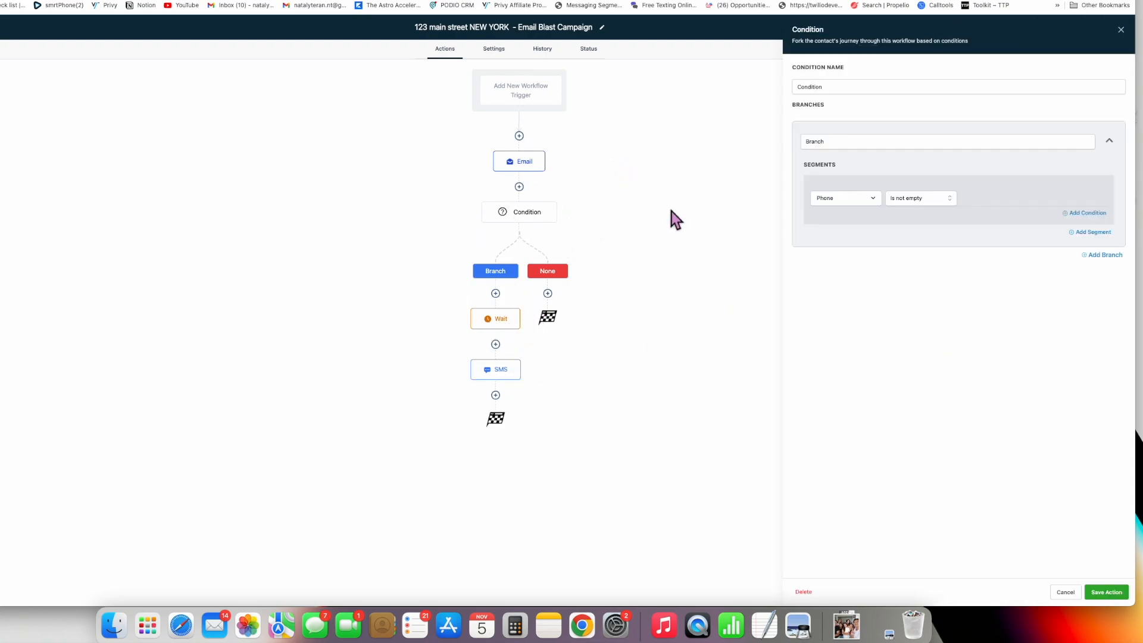
click(1120, 30)
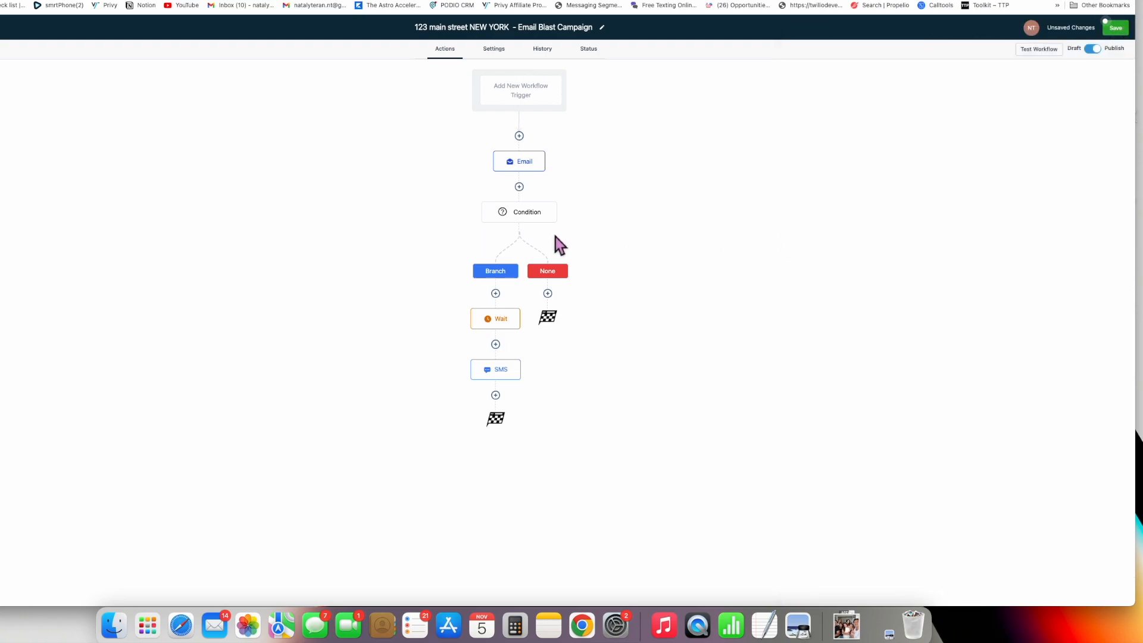
click(540, 170)
click(1120, 31)
click(511, 325)
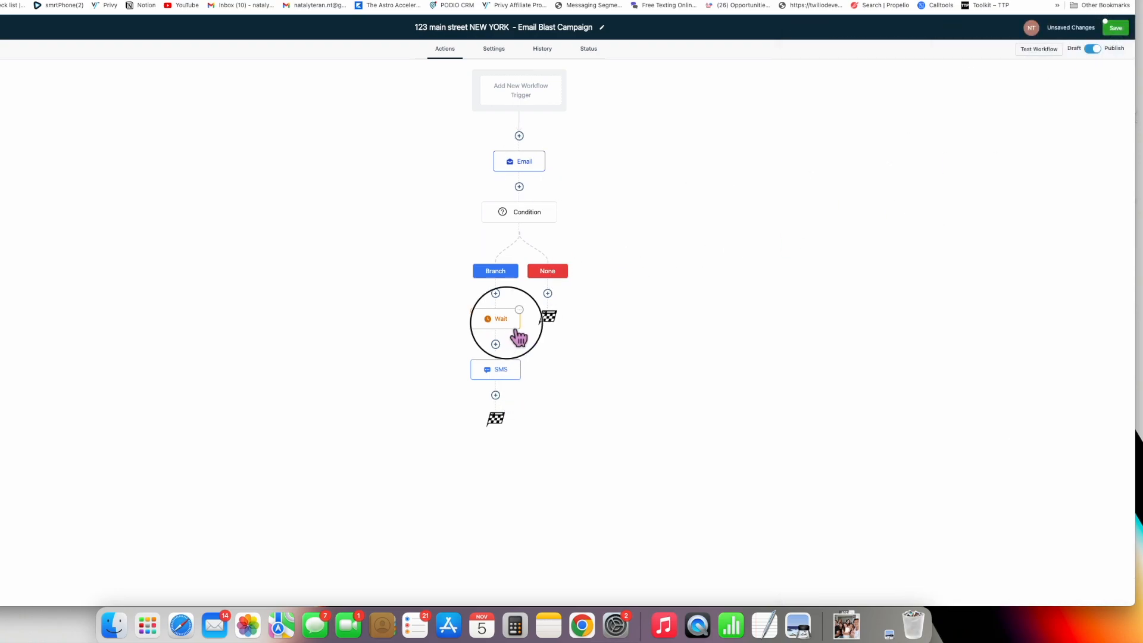
click(522, 368)
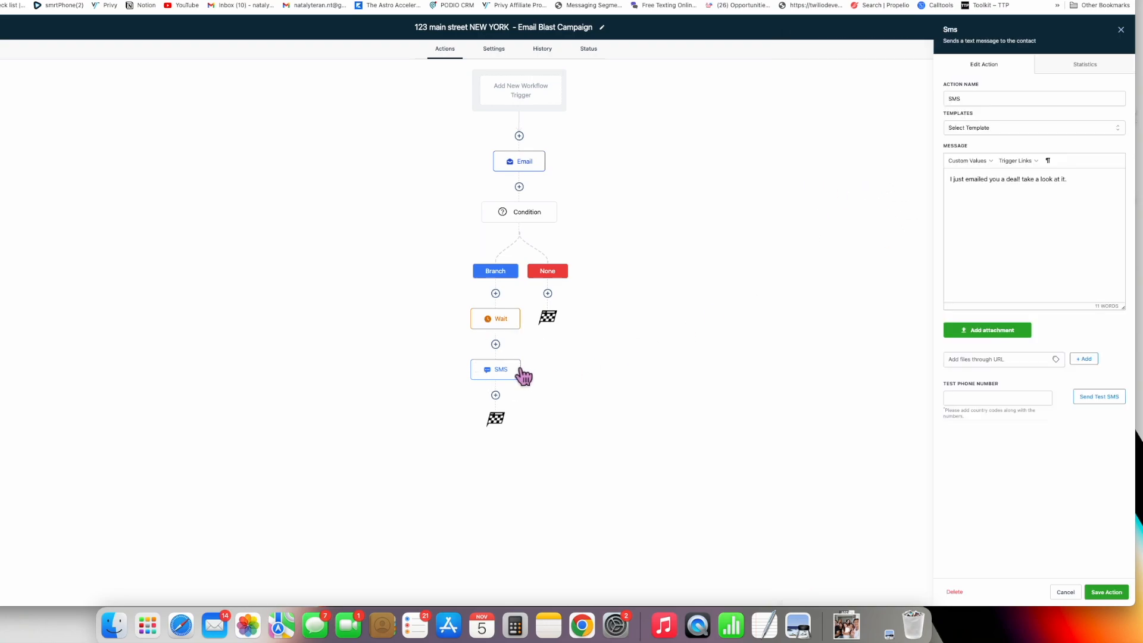
click(1120, 30)
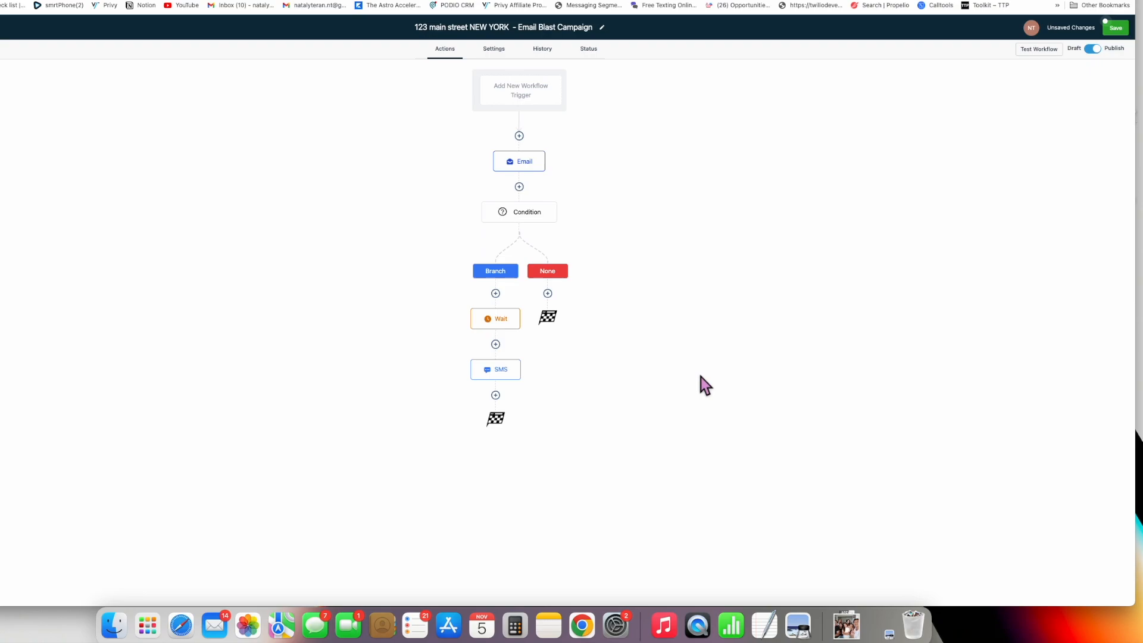
- Add a Wait step of 2 hours after the first SMS
click(495, 395)
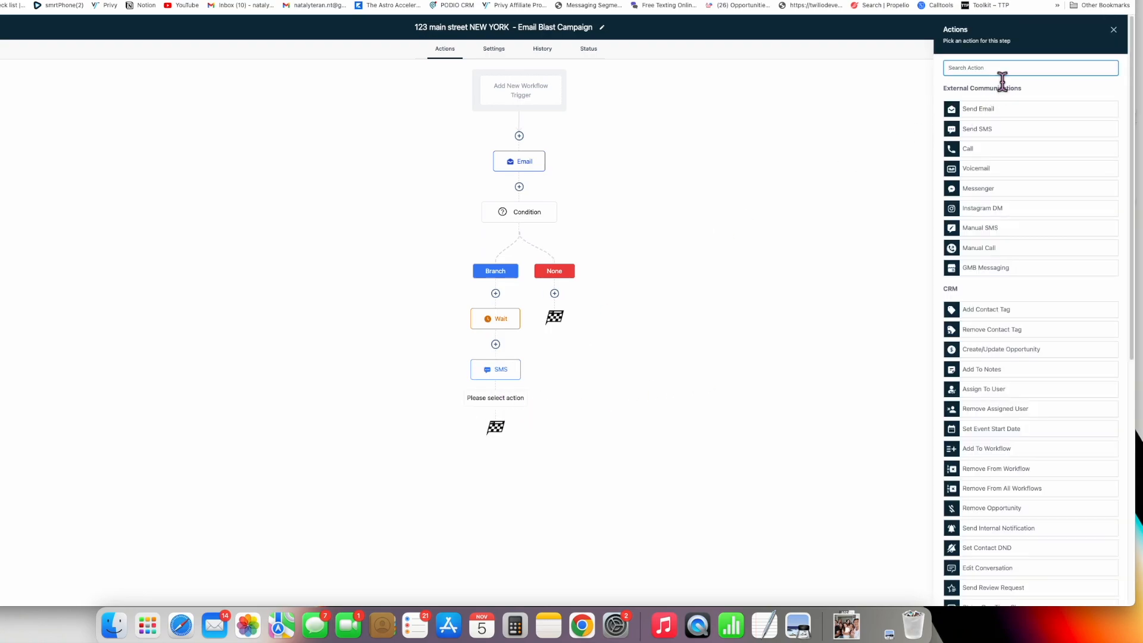
text(wait)
click(1002, 112)
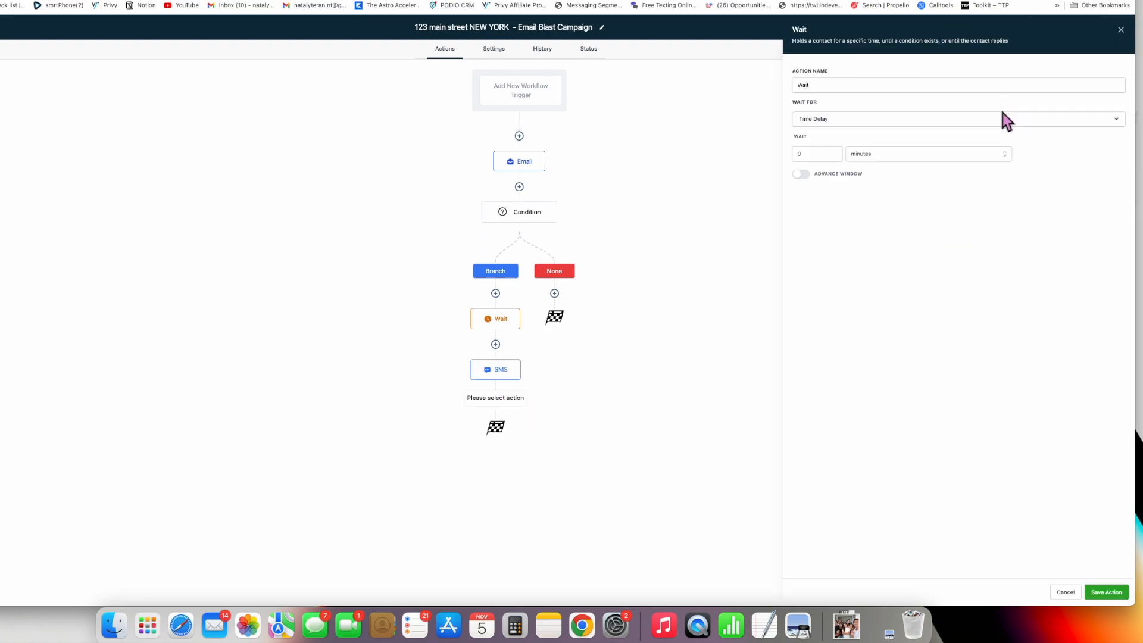
click(816, 157)
click(884, 156)
click(894, 202)
click(821, 156)
key(BackSpace)
text(2)
click(864, 156)
click(886, 202)
click(1106, 592)
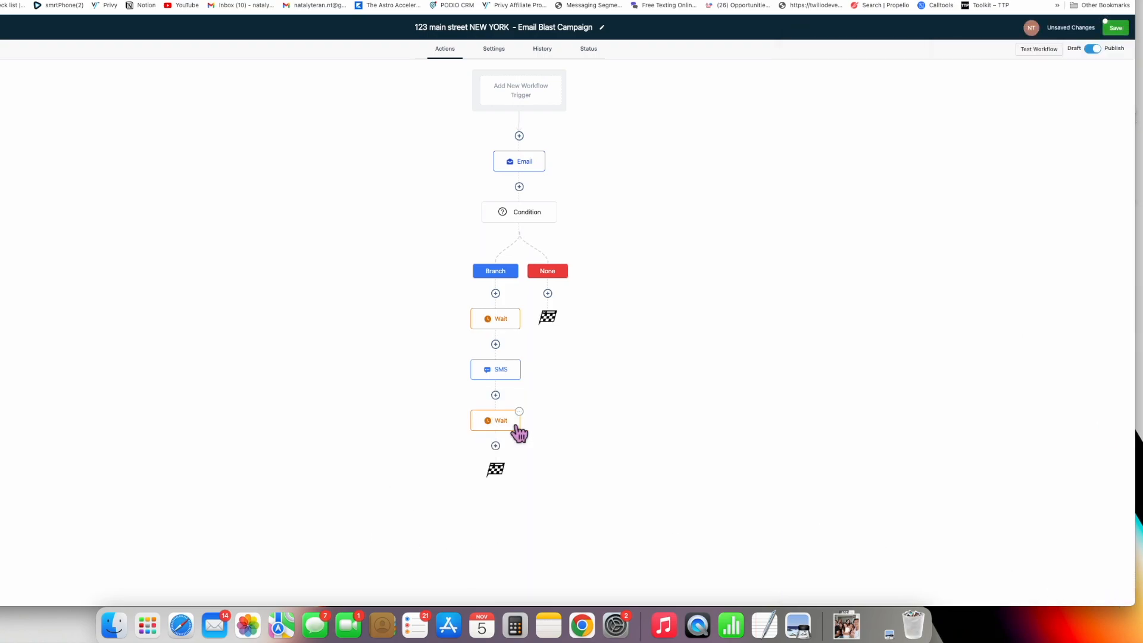
- Add a second SMS after the 2-hour Wait asking whether they're still buying in Memphis
click(495, 446)
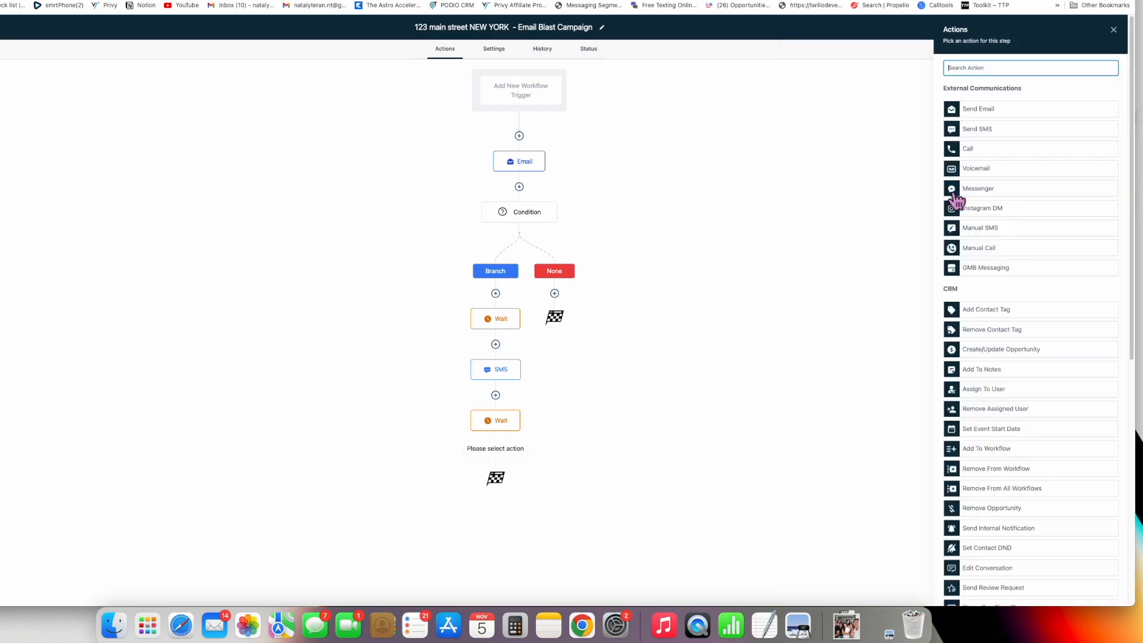
click(1035, 146)
click(1023, 197)
text(I just sent you over a deal. Are you still buying in Memphis?)
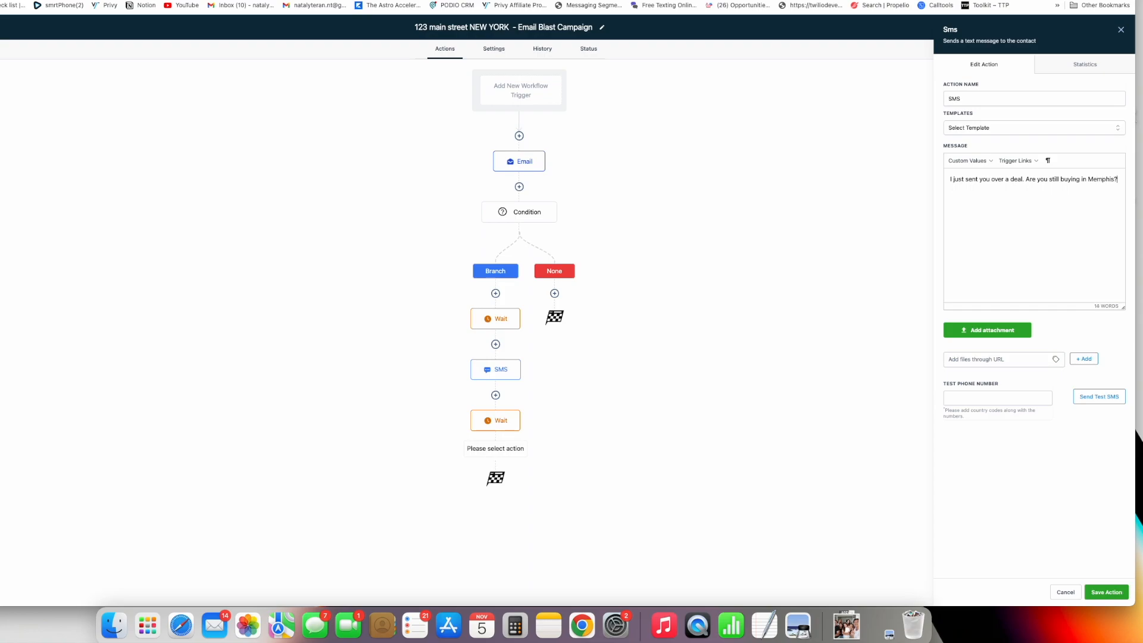
click(1106, 591)
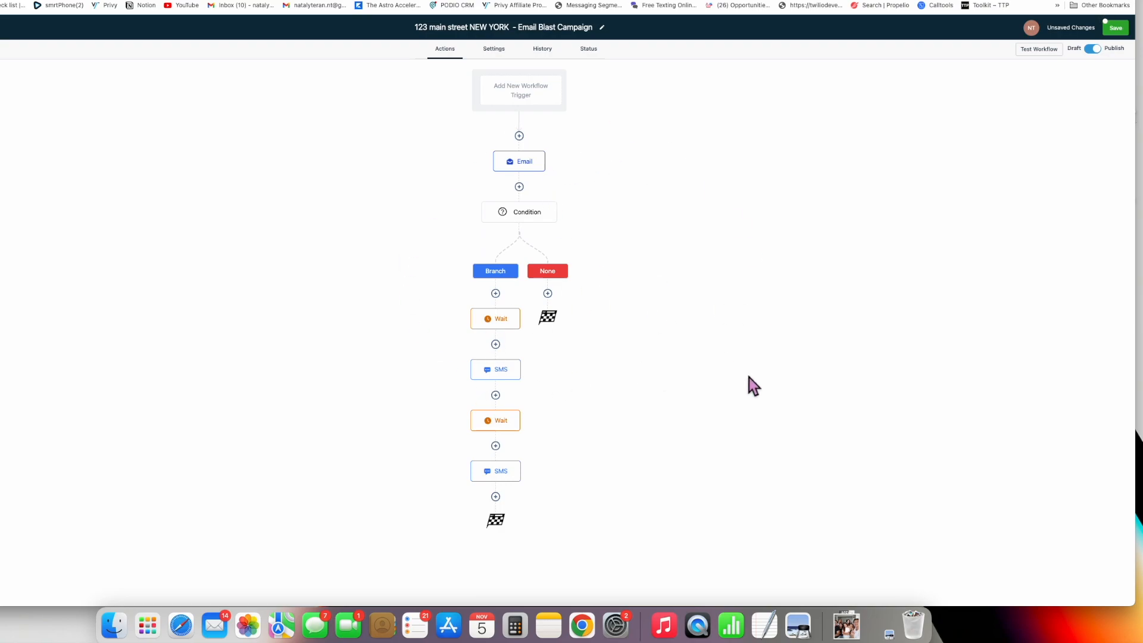
- Save the workflow, recheck its Wait, SMS and Email steps, and return to the workflows list
click(493, 49)
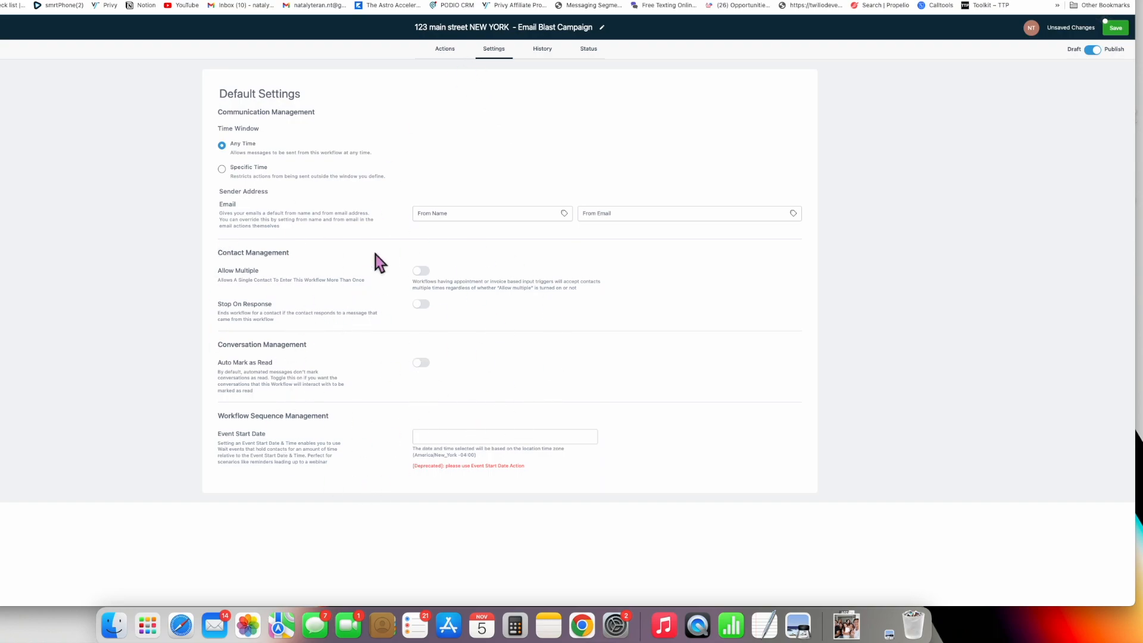
click(457, 51)
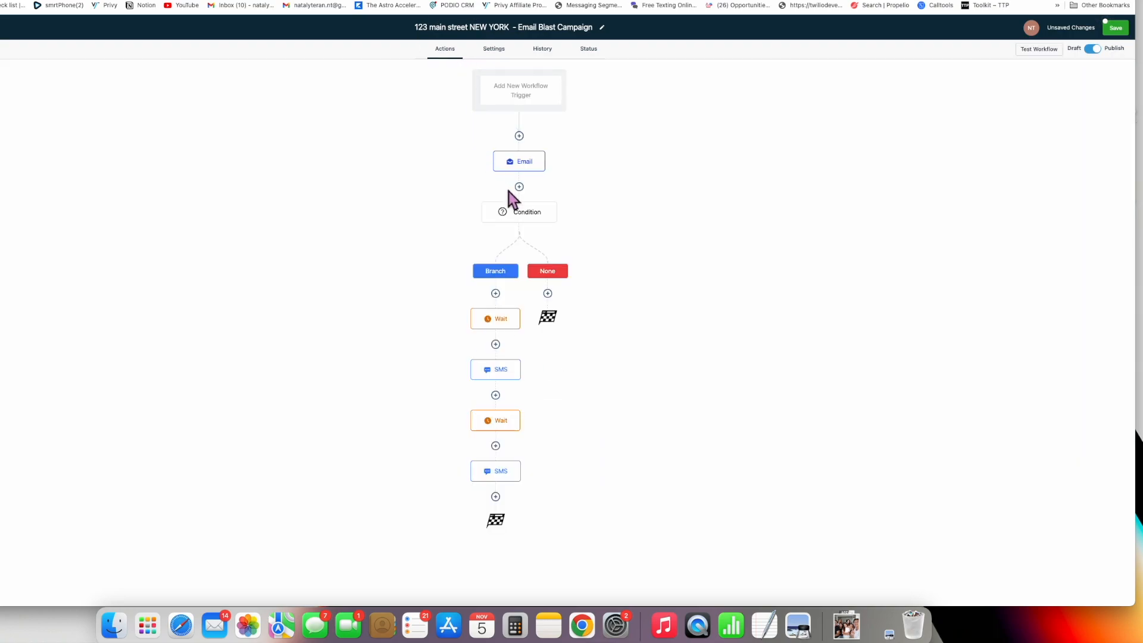
click(1115, 28)
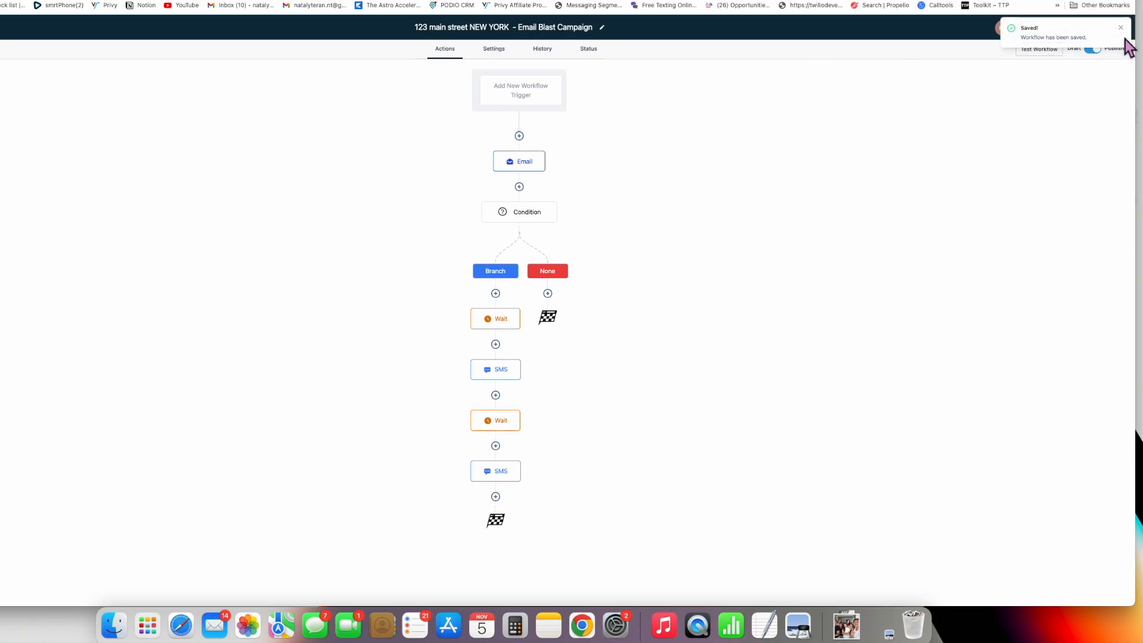
click(503, 325)
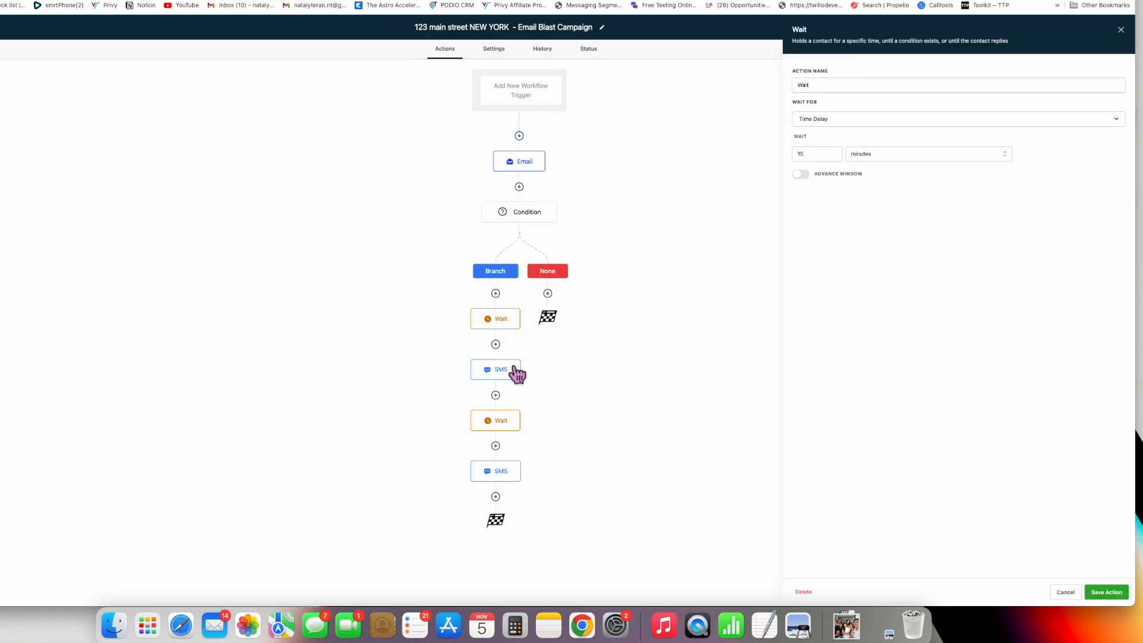
click(509, 372)
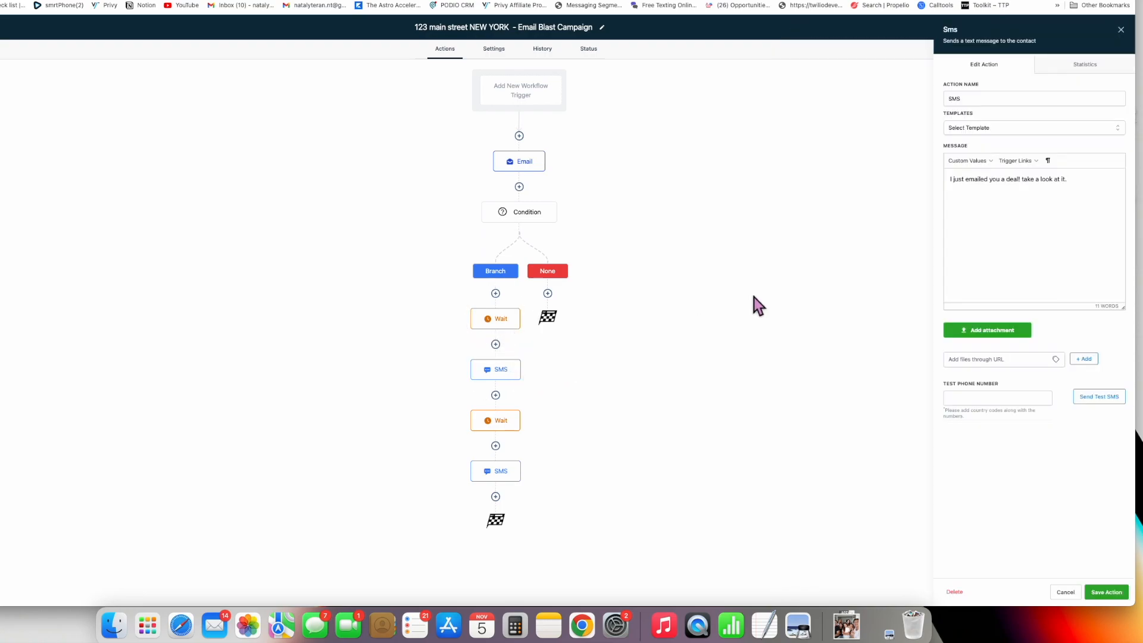
click(1132, 36)
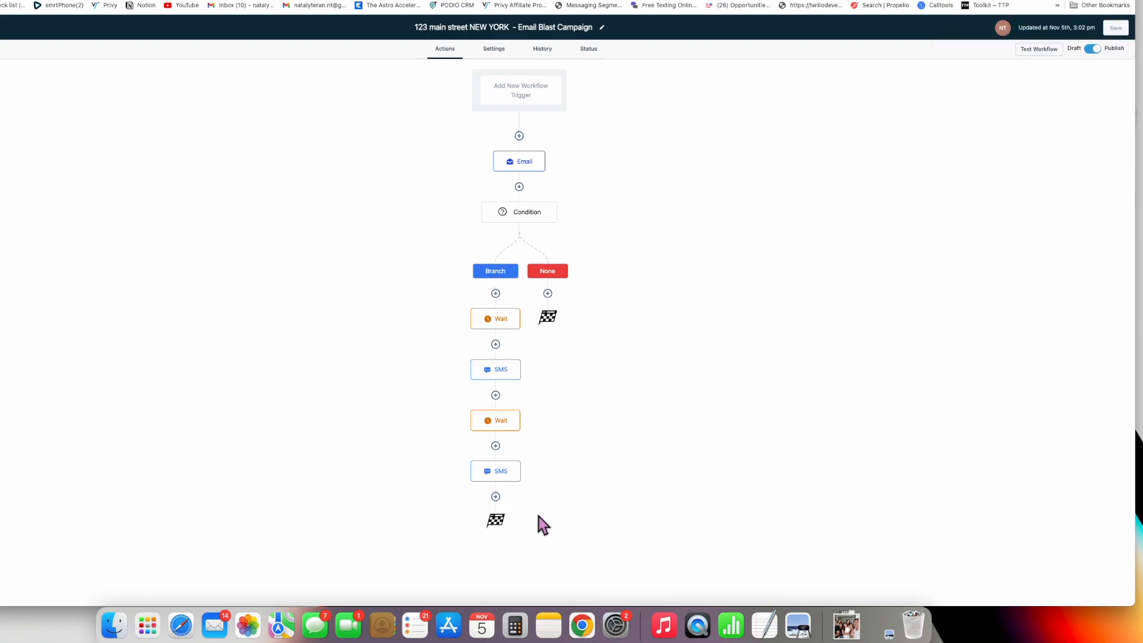
click(520, 162)
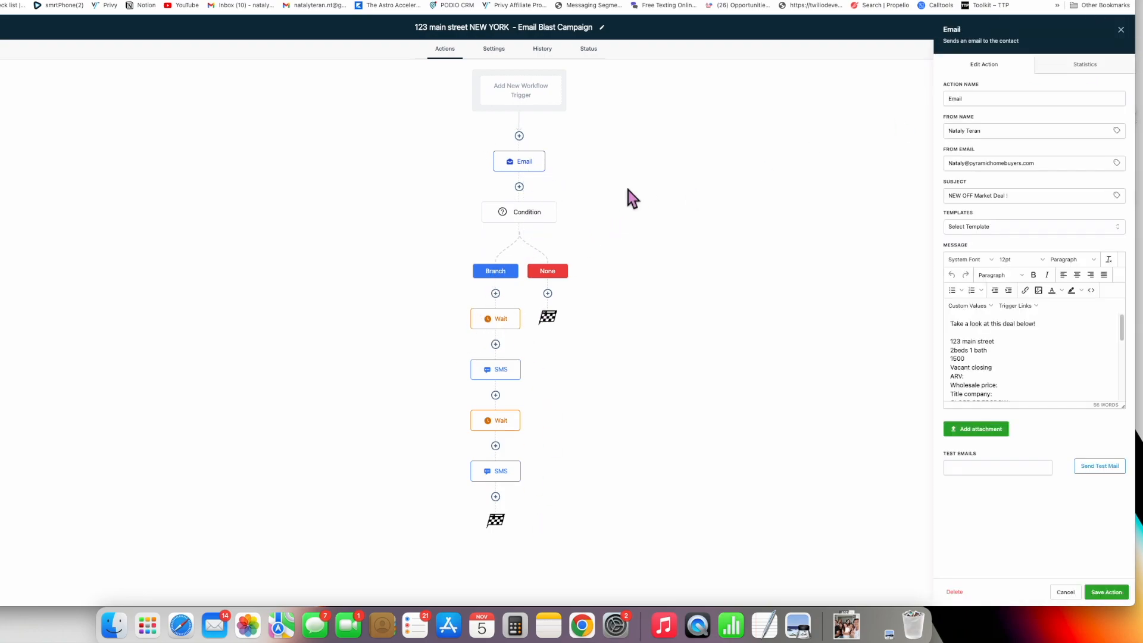
click(1137, 37)
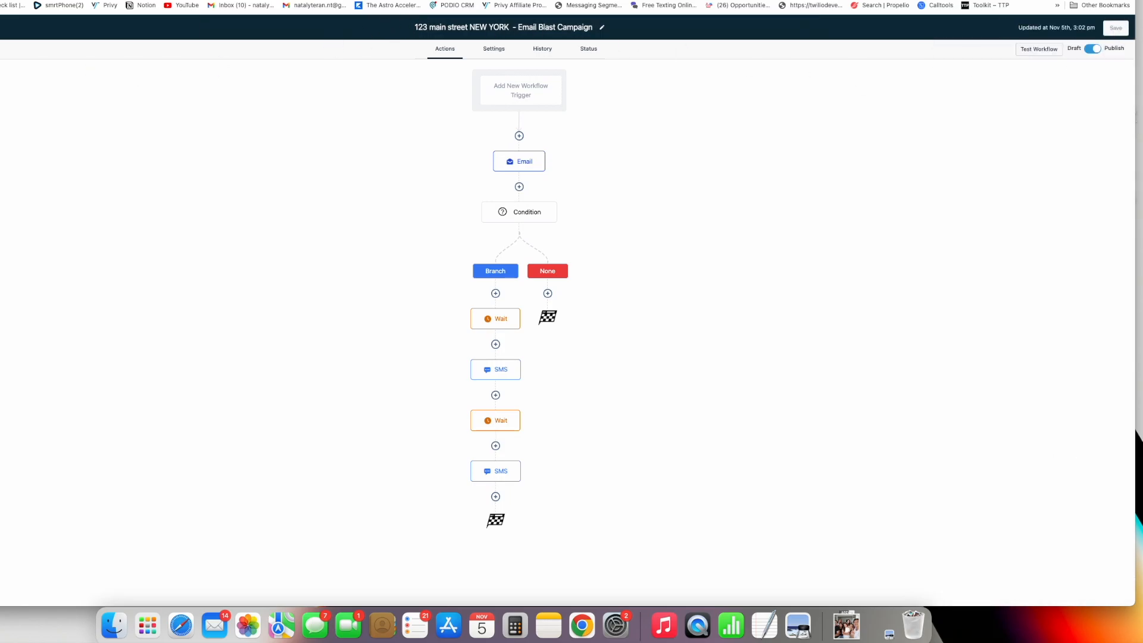
click(1, 28)
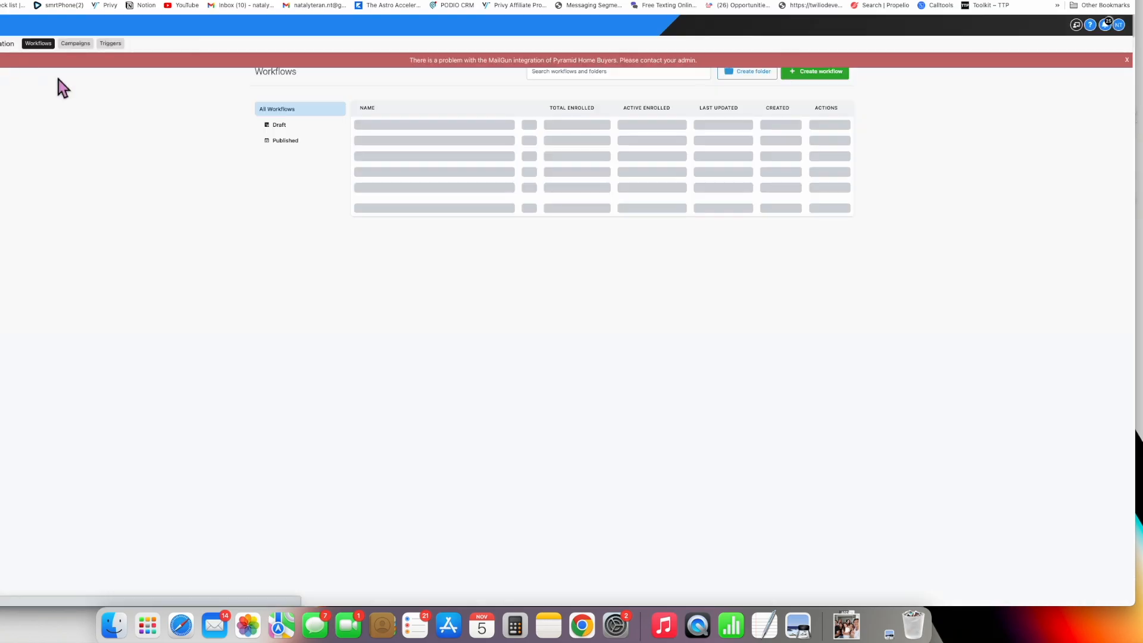
- Close the red MailGun integration warning banner
click(1127, 60)
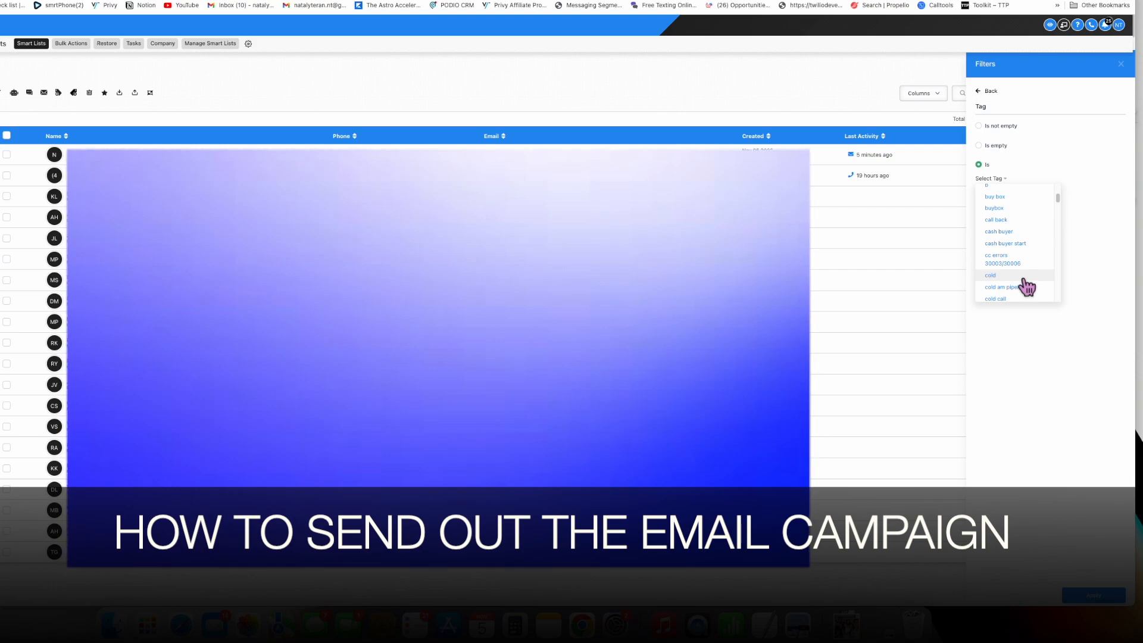
- Close the tag list and the Filters panel on the Contacts page
scroll(1024, 280, down, 5)
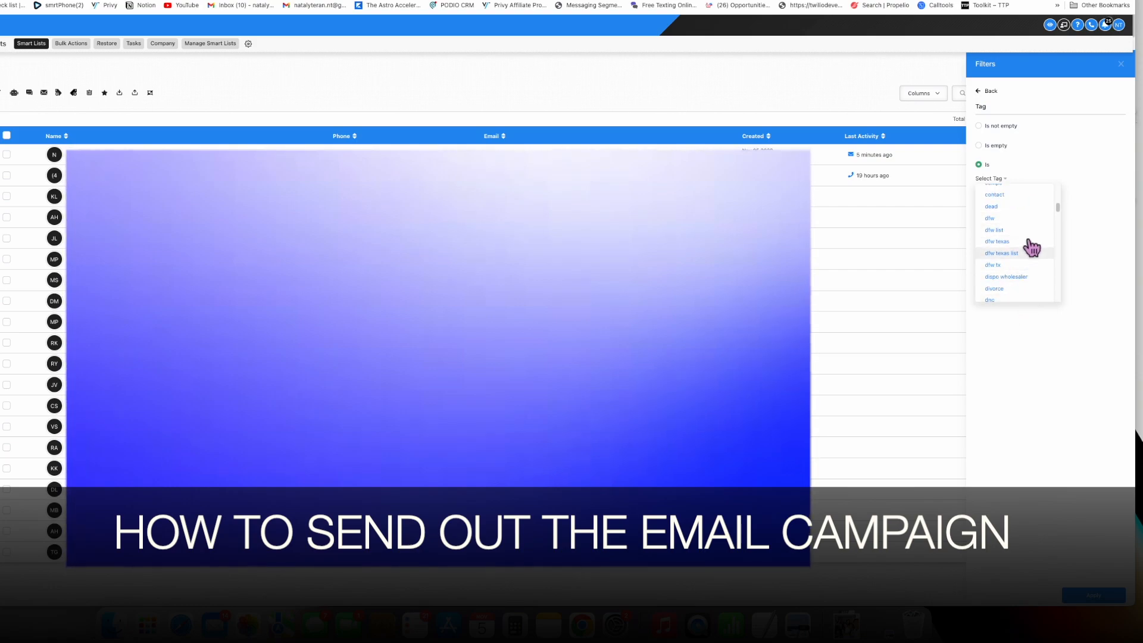
click(1062, 387)
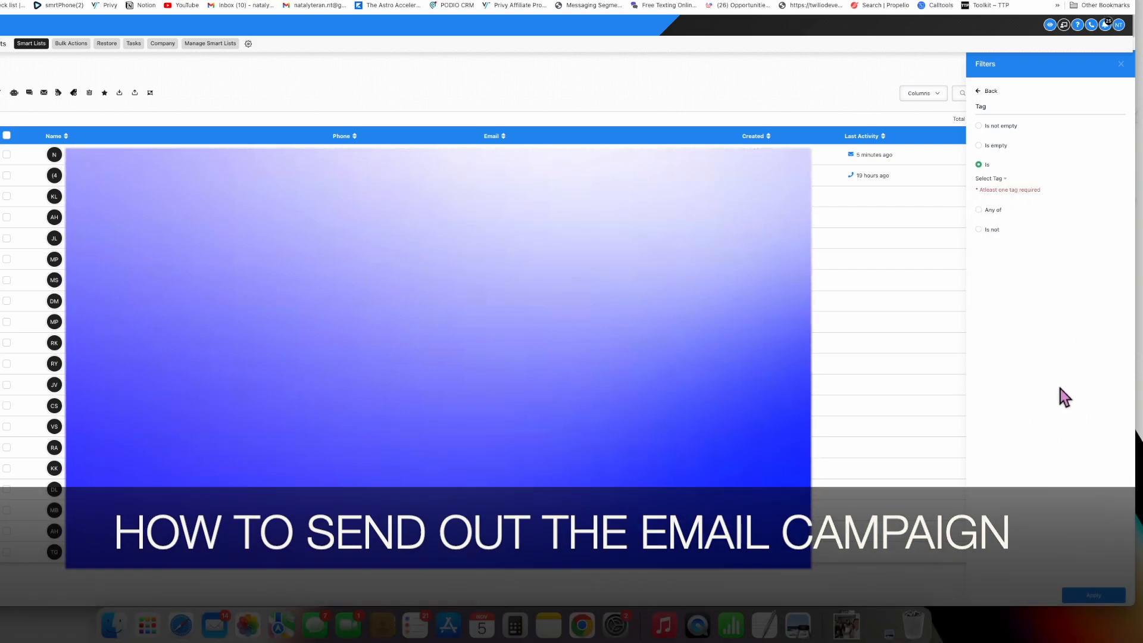
click(988, 91)
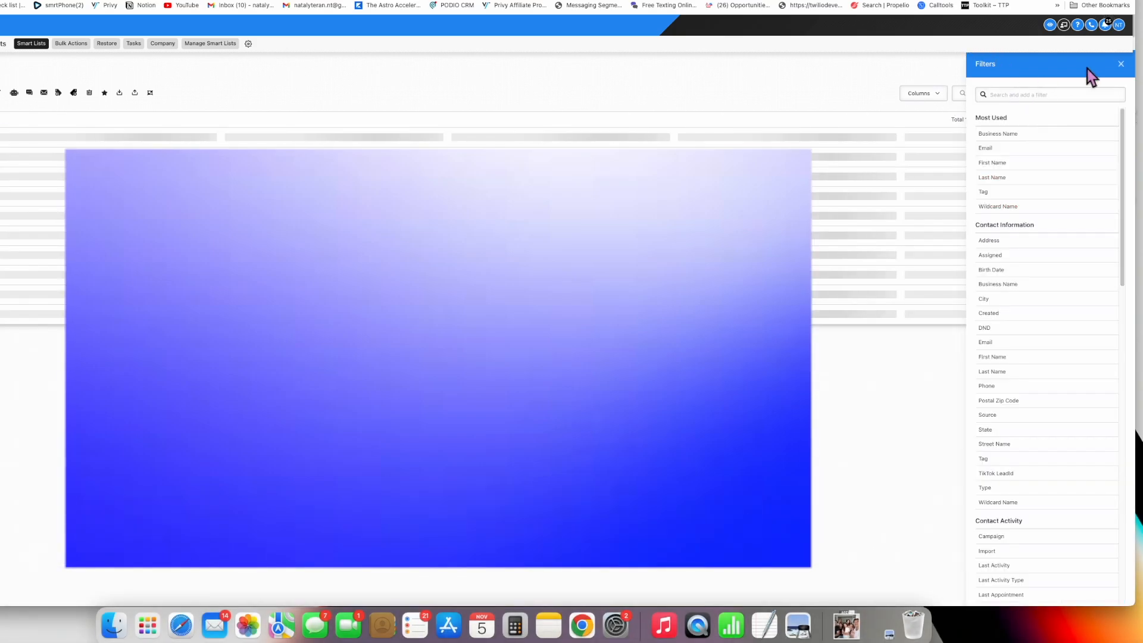
click(1121, 64)
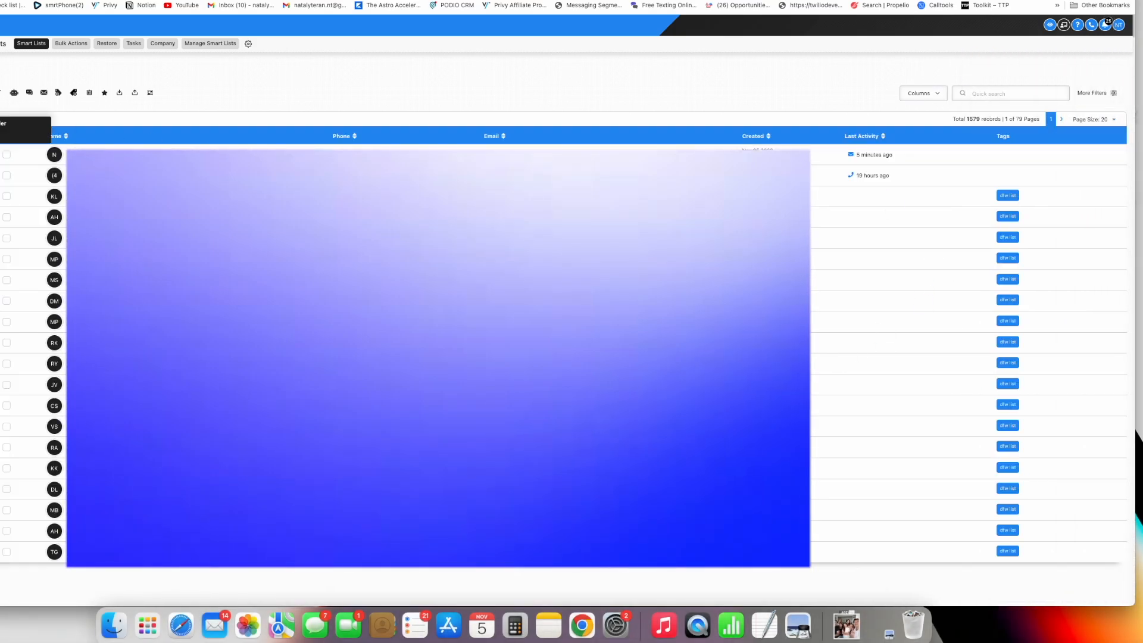
- Select the first three contacts tagged dfw list
click(7, 196)
click(7, 217)
click(6, 238)
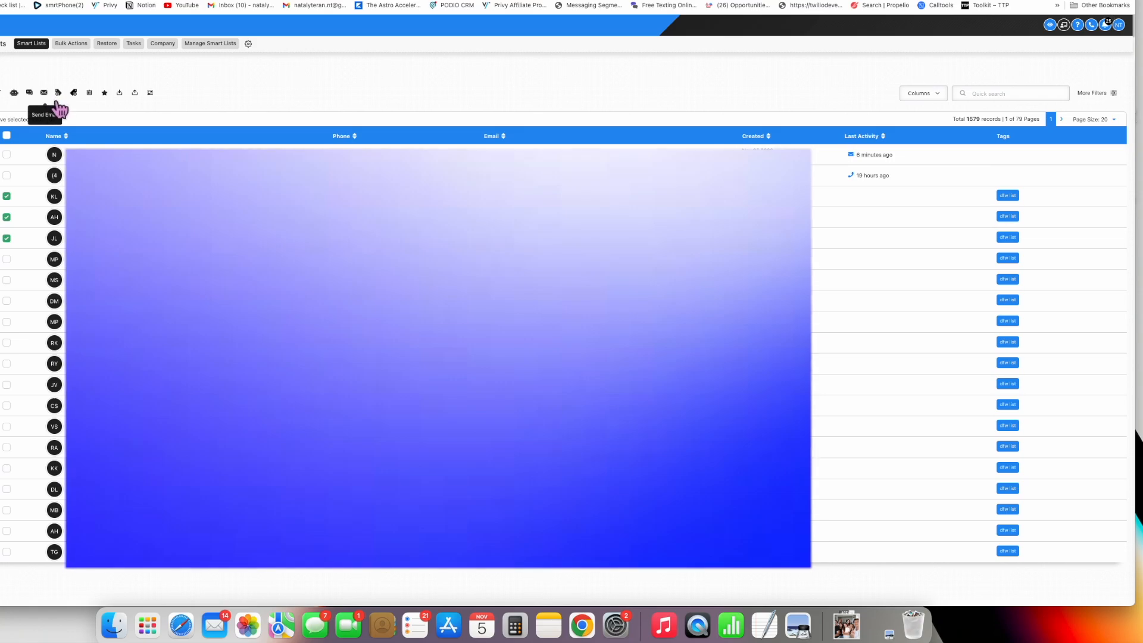
- Confirm the Add to Campaign / Workflow notice and browse the campaign and workflow dropdown
click(19, 98)
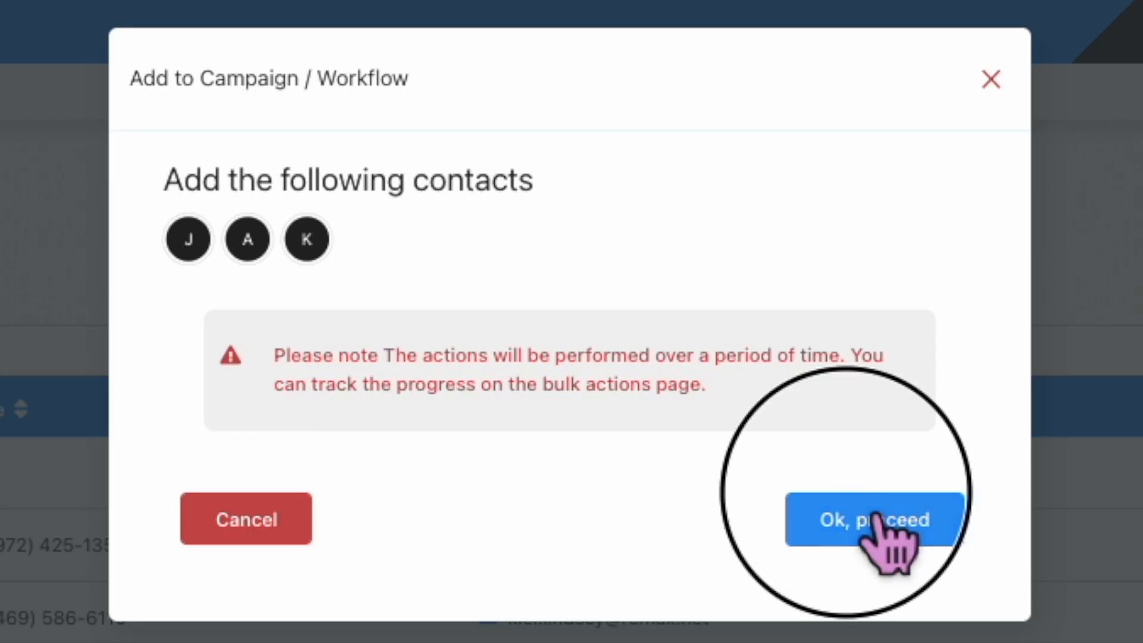
click(877, 519)
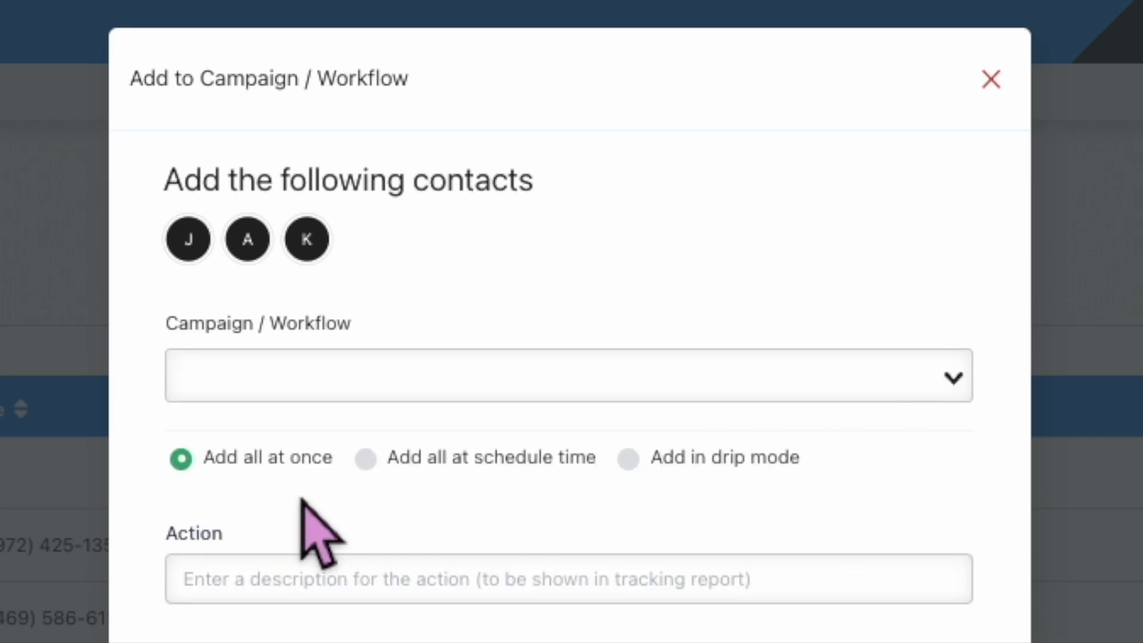
click(666, 384)
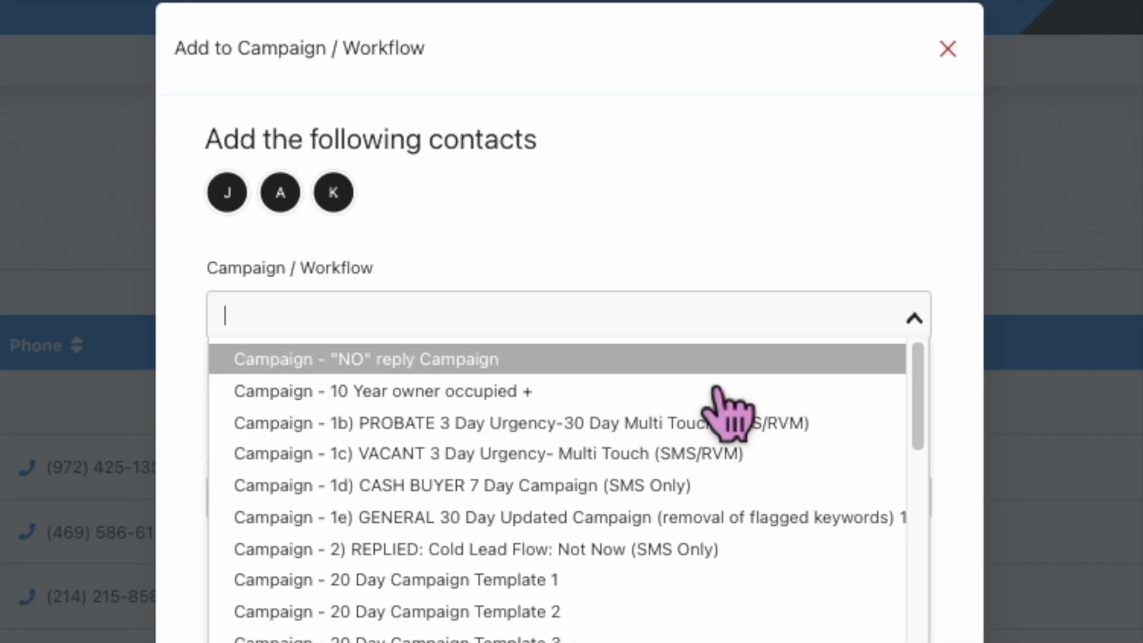
scroll(709, 556, down, 4)
scroll(717, 524, down, 1)
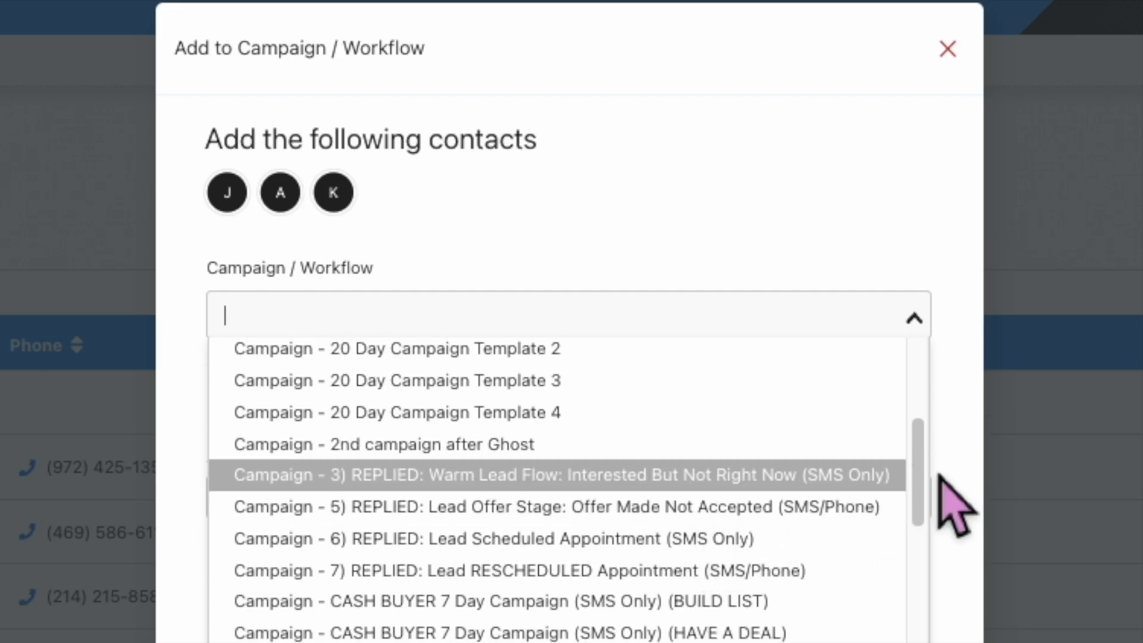
scroll(777, 523, down, 5)
scroll(780, 519, up, 10)
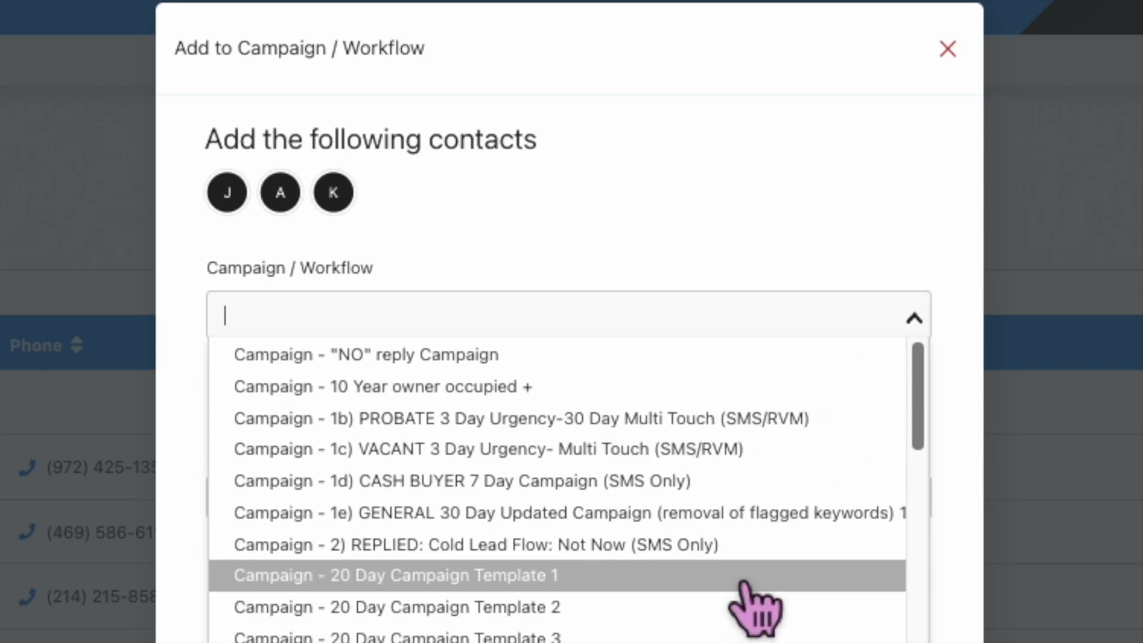
scroll(756, 604, down, 8)
scroll(756, 601, down, 2)
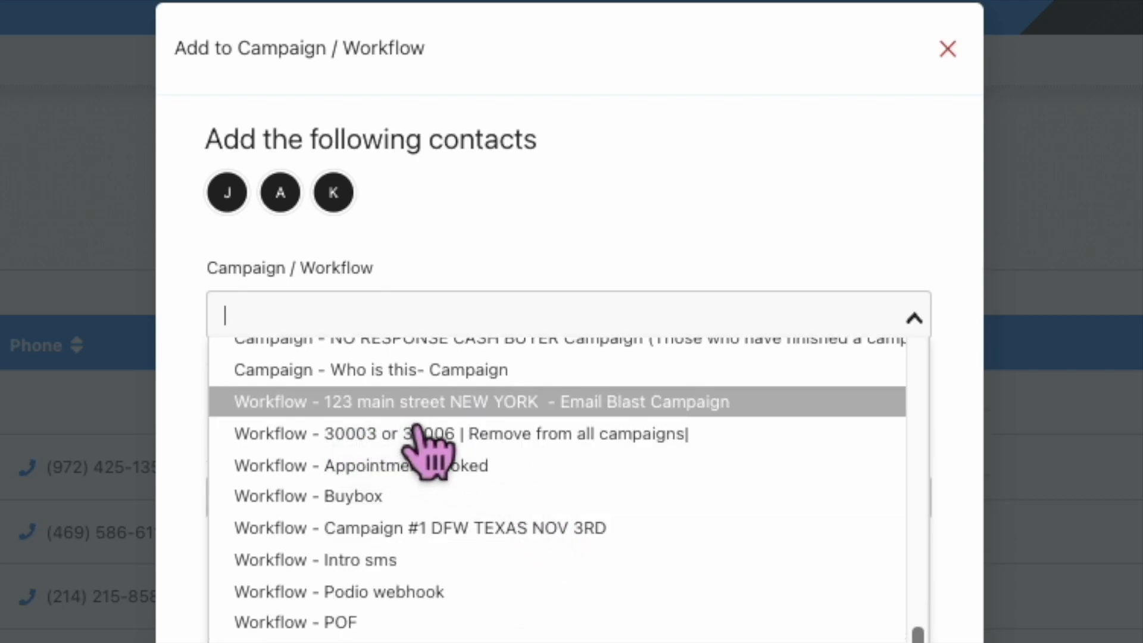
- Choose the 123 main street NEW YORK Email Blast workflow in drip mode, starting Sat, Nov 5, 2022 3:05 PM
click(689, 417)
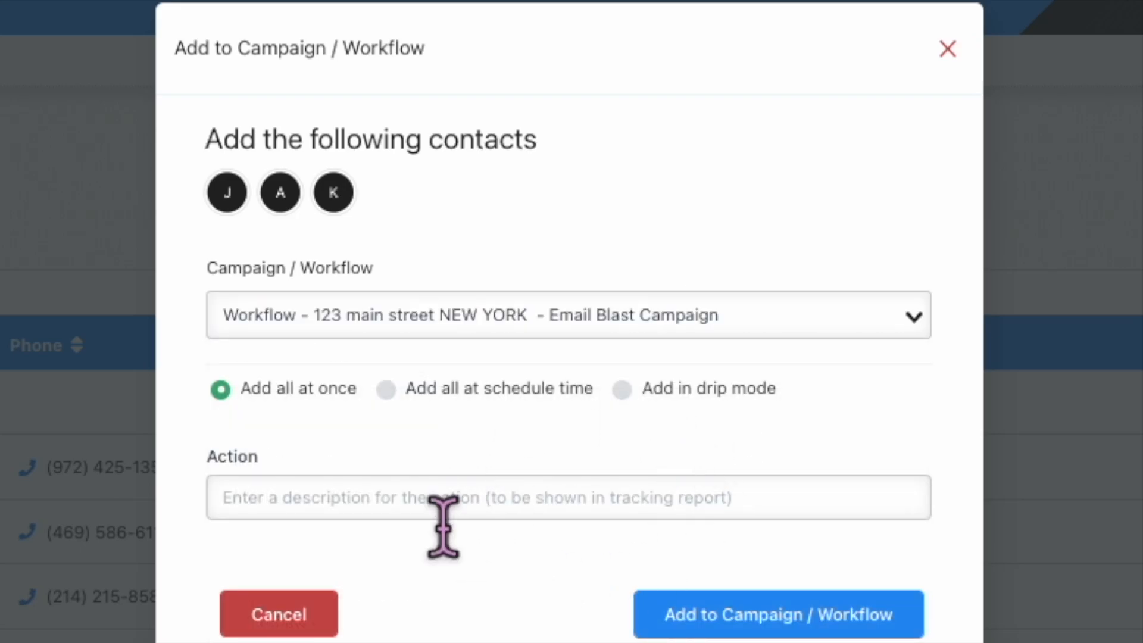
click(631, 400)
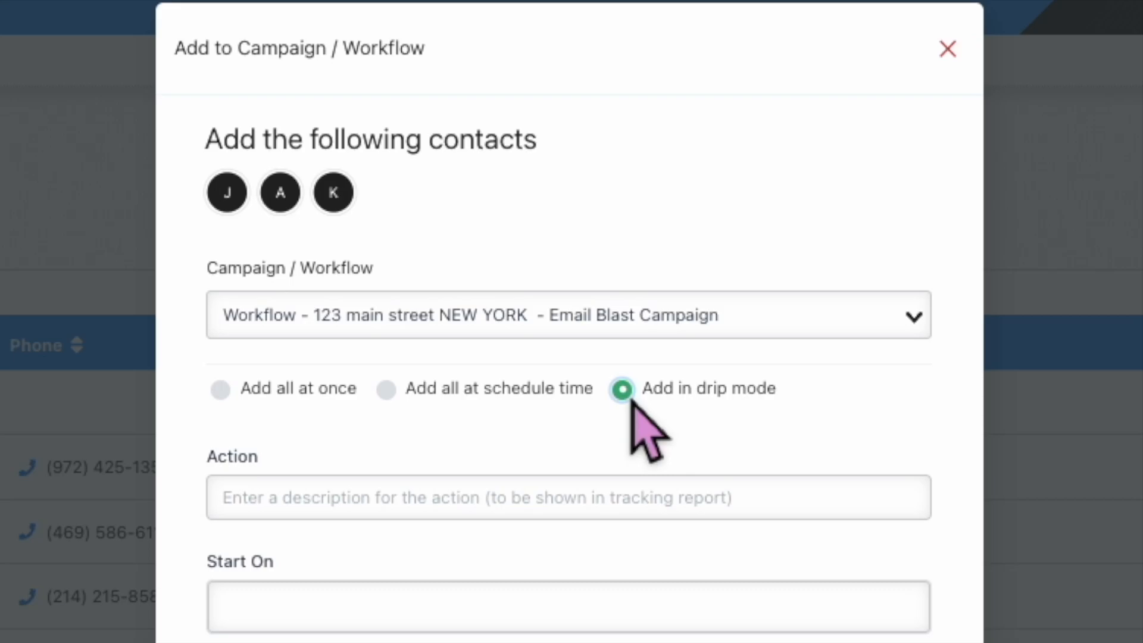
click(539, 506)
click(387, 616)
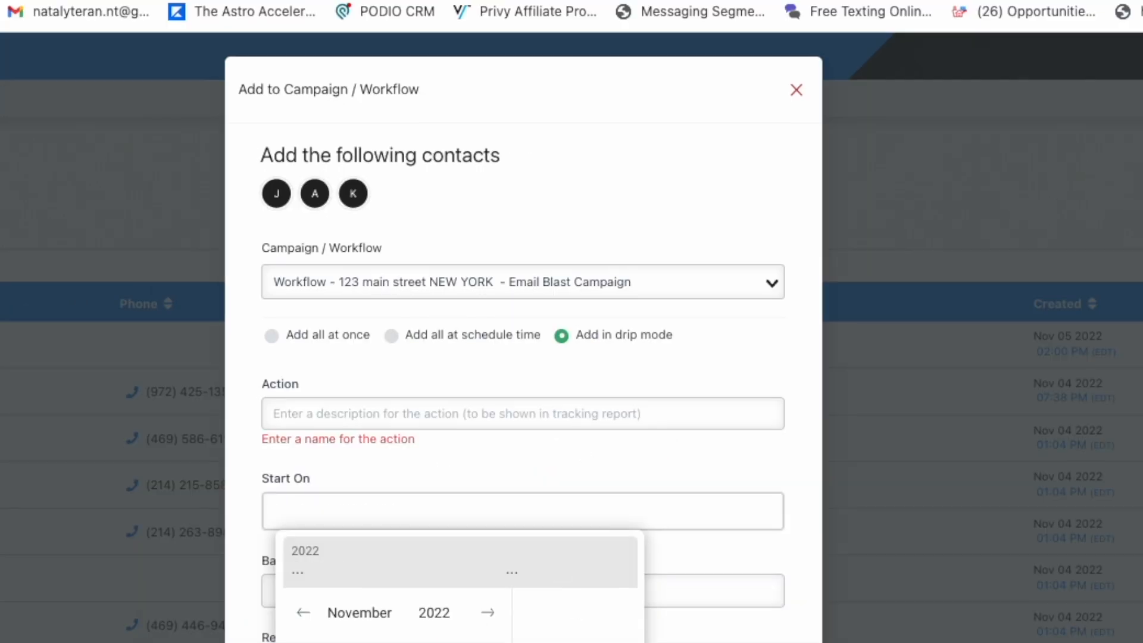
click(310, 640)
click(619, 640)
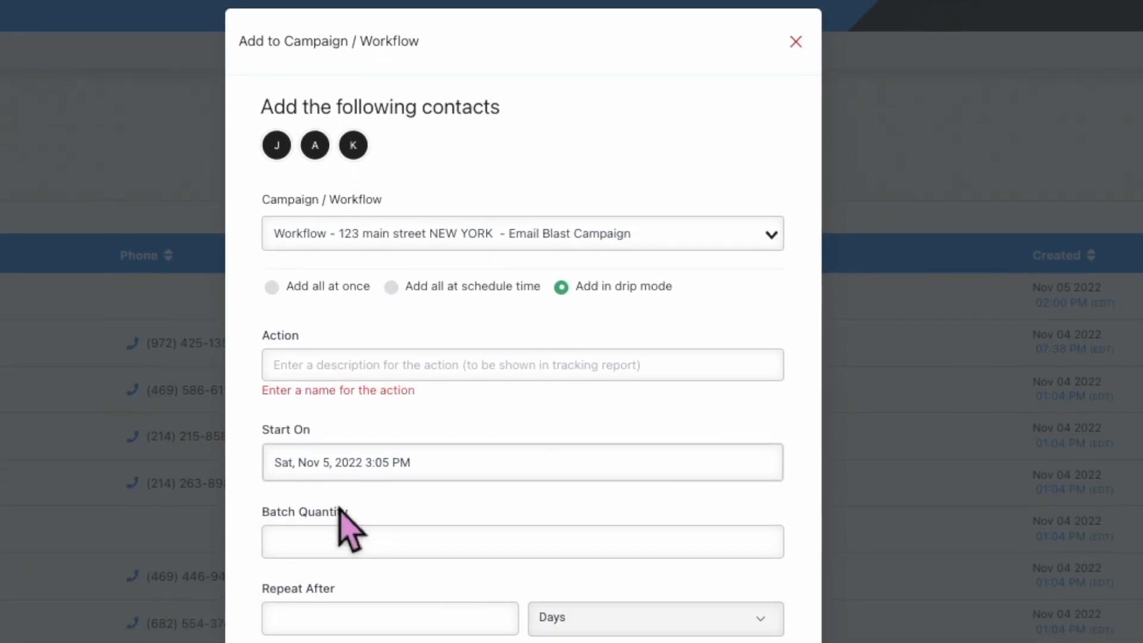
- Set batches of 25 every 10 Minutes, skip Saturdays and Sundays, and enter the action description
click(362, 499)
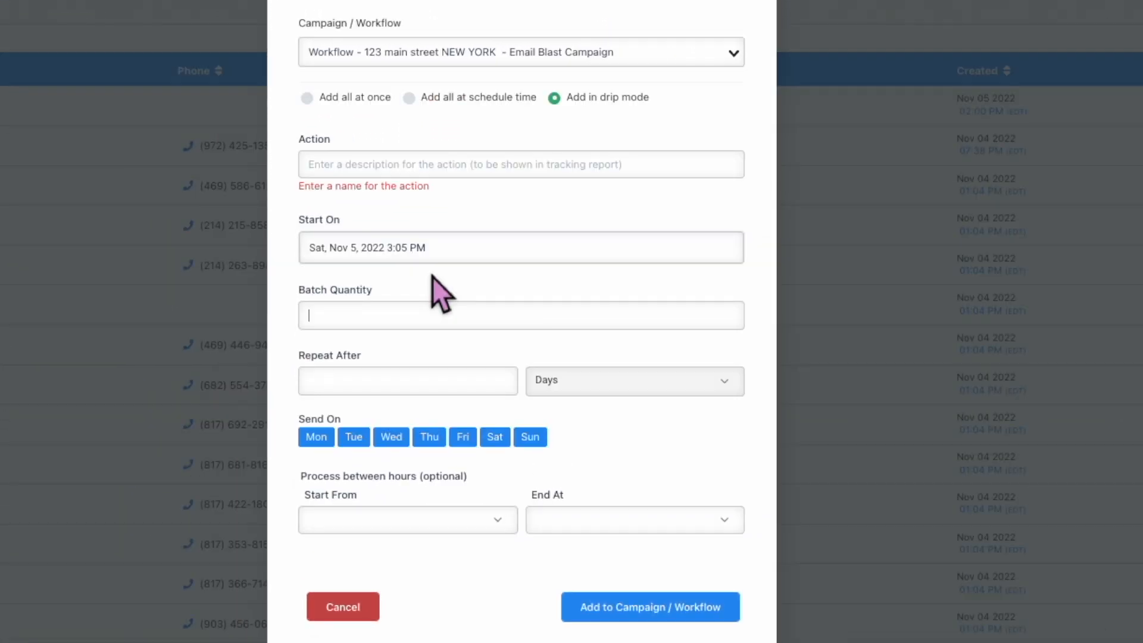
text(1)
text(5)
key(BackSpace)
key(BackSpace)
text(2)
click(698, 386)
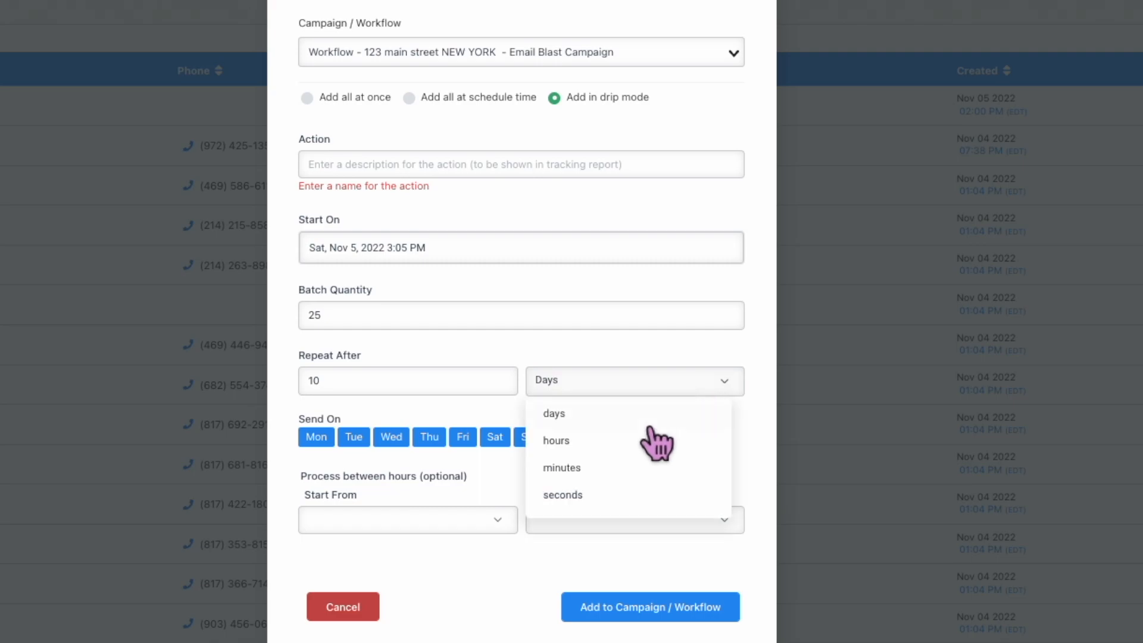
click(622, 470)
click(495, 437)
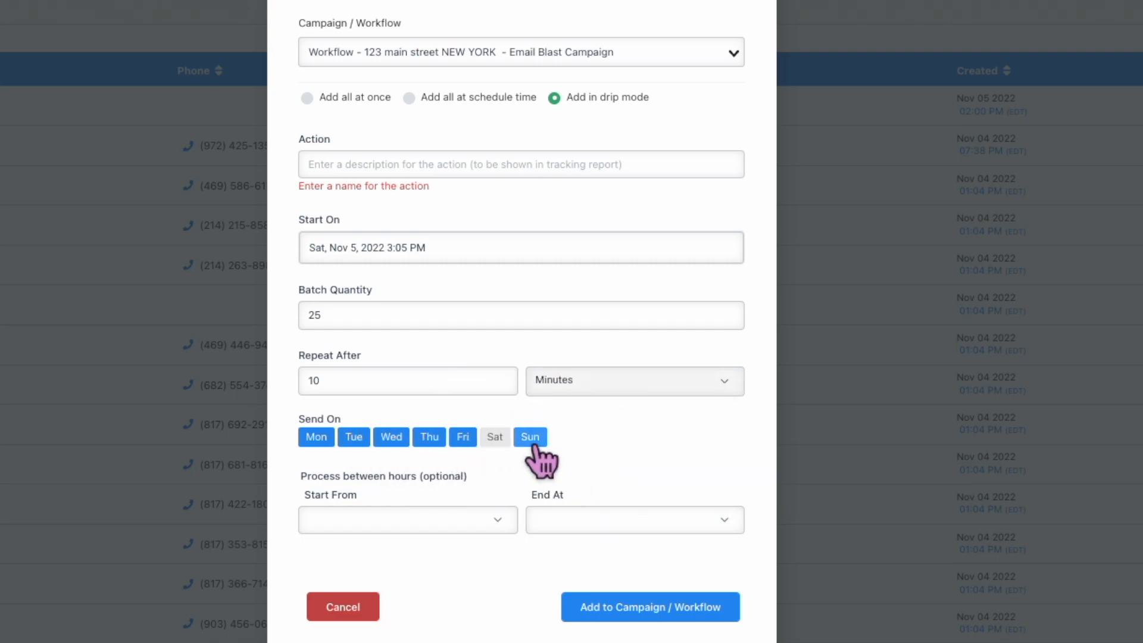
click(530, 437)
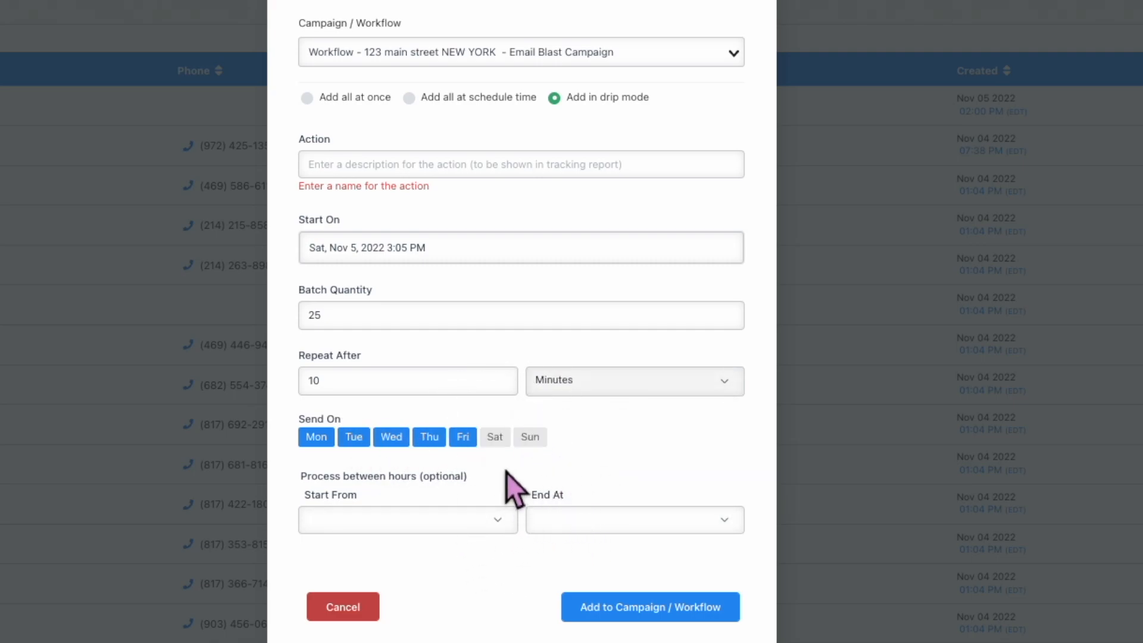
click(510, 171)
text(123)
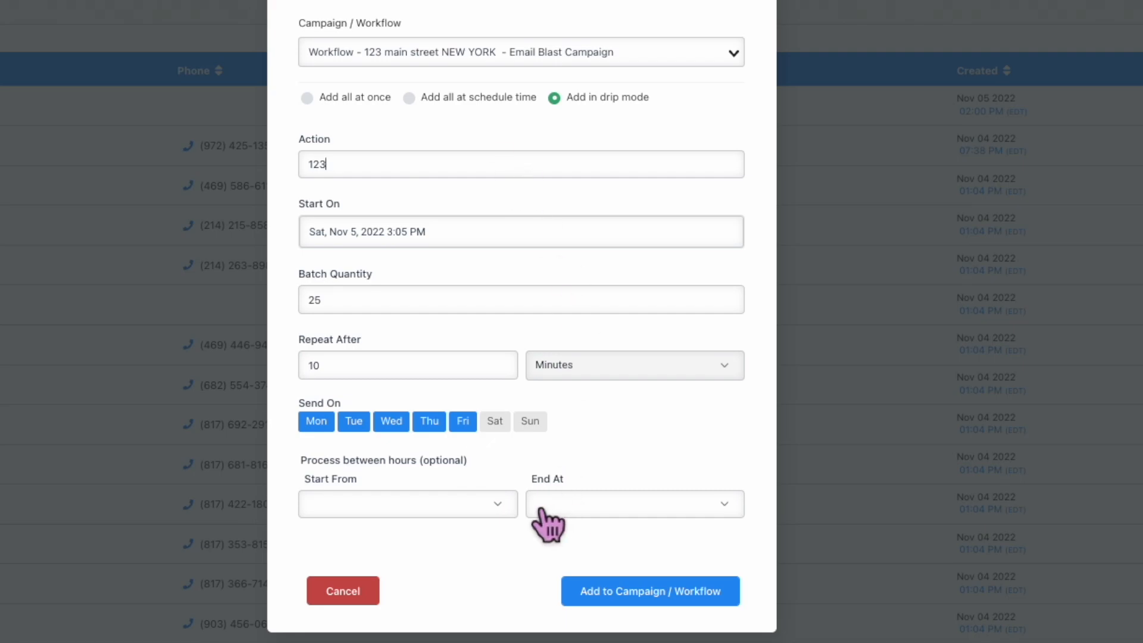
drag(302, 143, 360, 169)
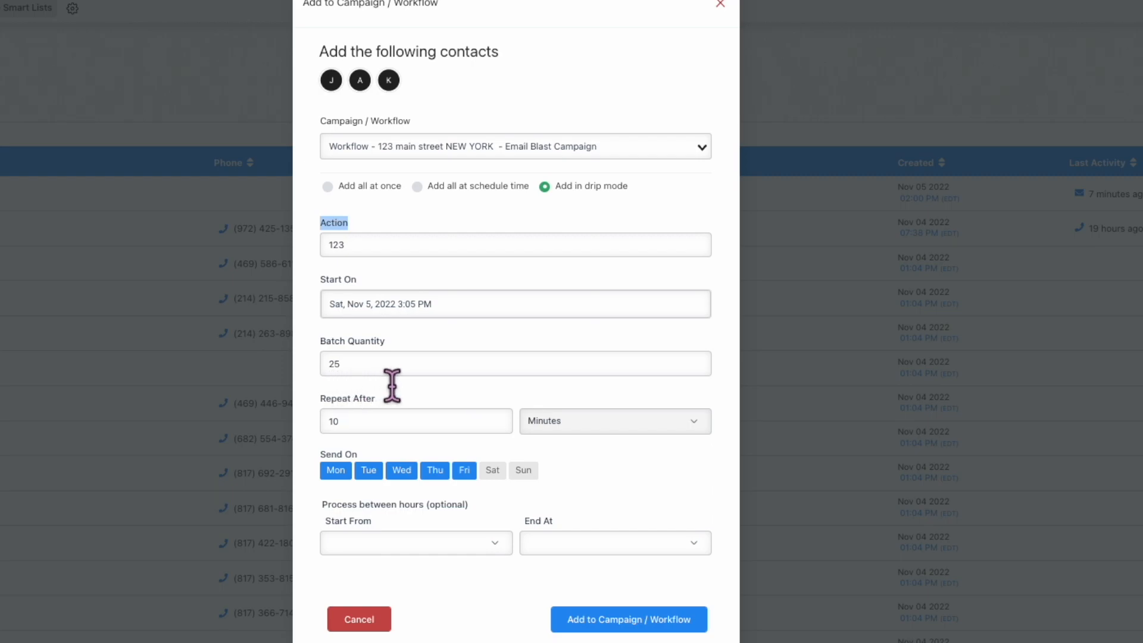
- Limit sending to 01:00–08:00 pm daily and add the three contacts to the workflow
click(503, 544)
scroll(437, 595, down, 10)
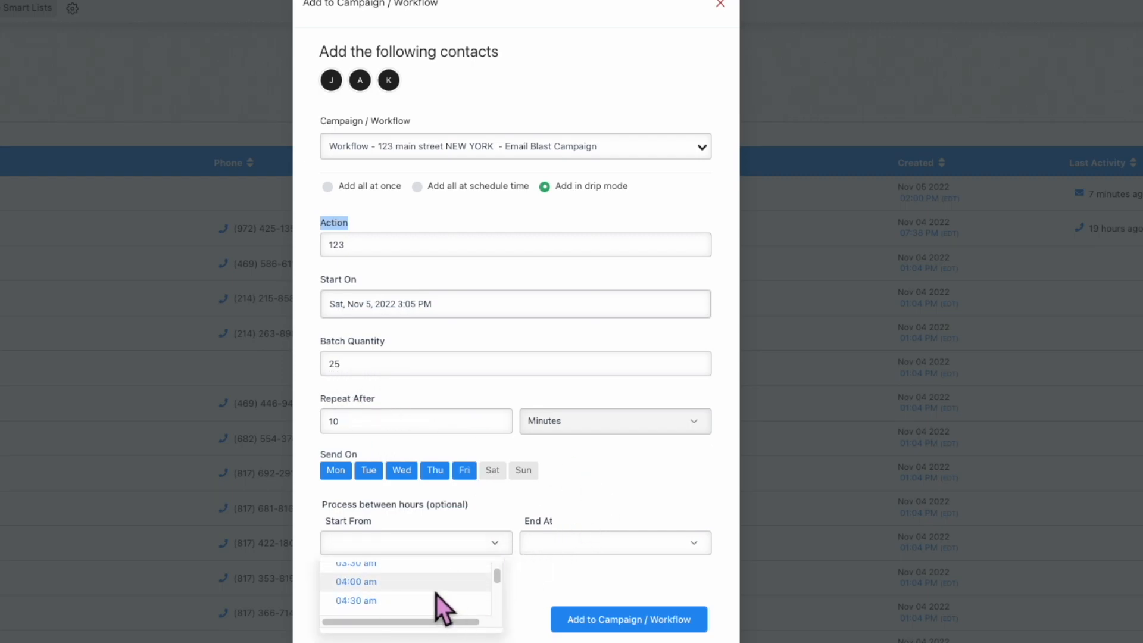
click(429, 578)
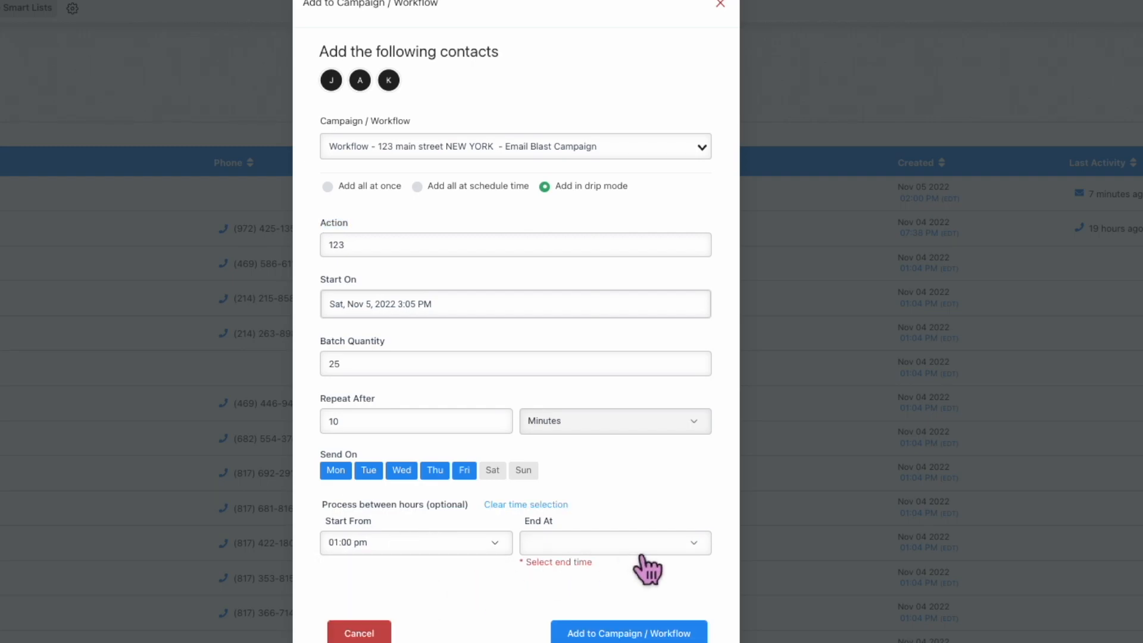
click(643, 550)
scroll(643, 582, down, 2)
scroll(643, 582, down, 10)
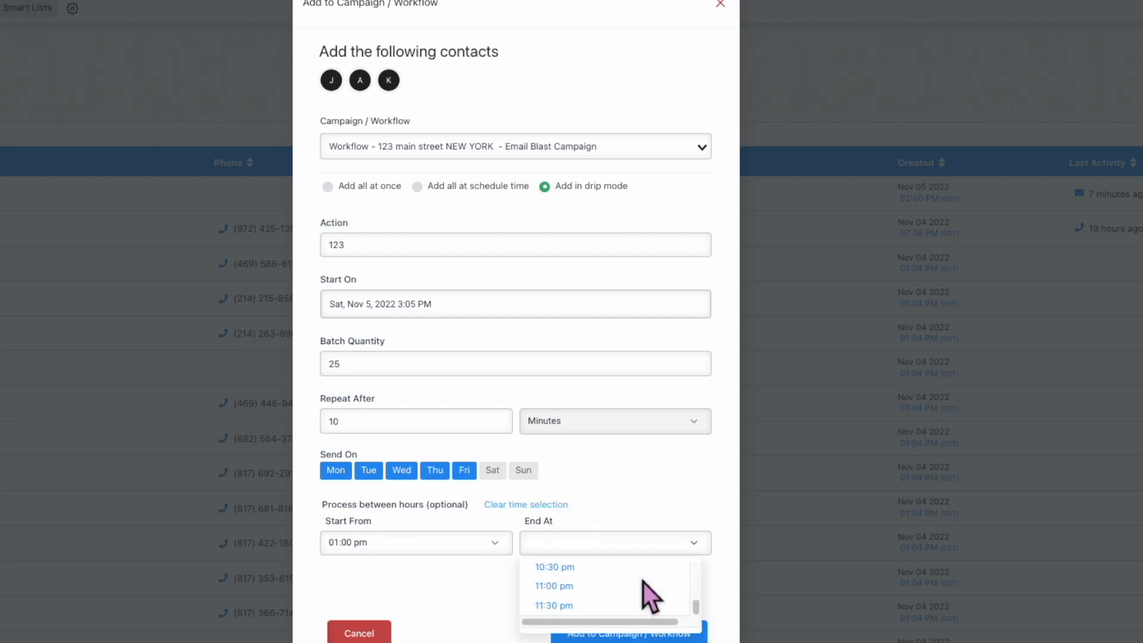
scroll(643, 582, up, 2)
scroll(641, 583, up, 2)
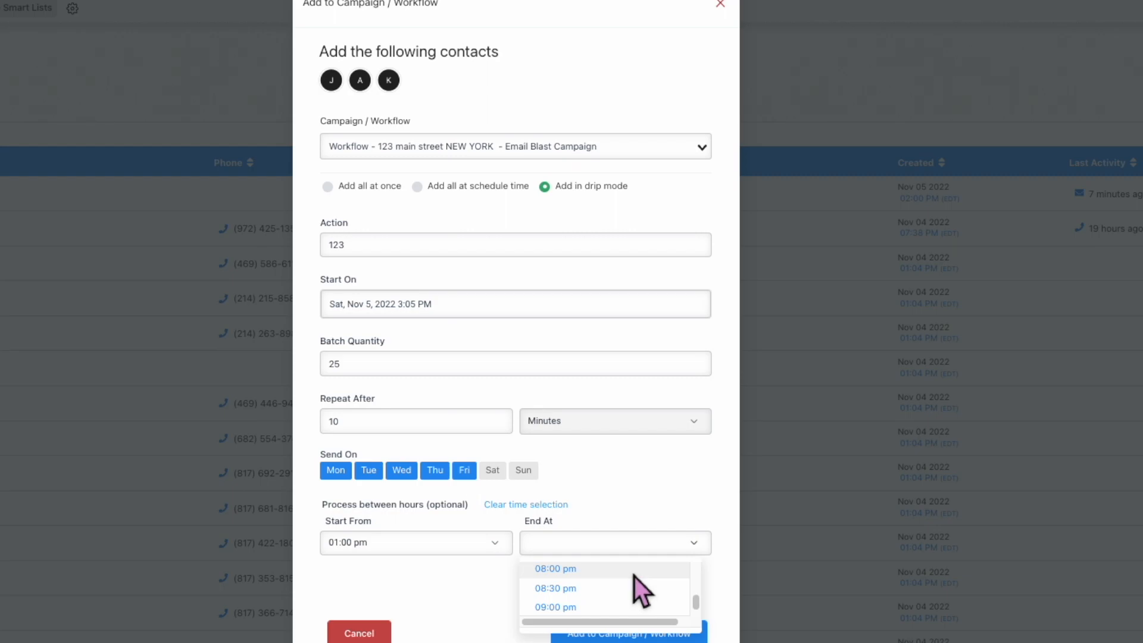
click(634, 576)
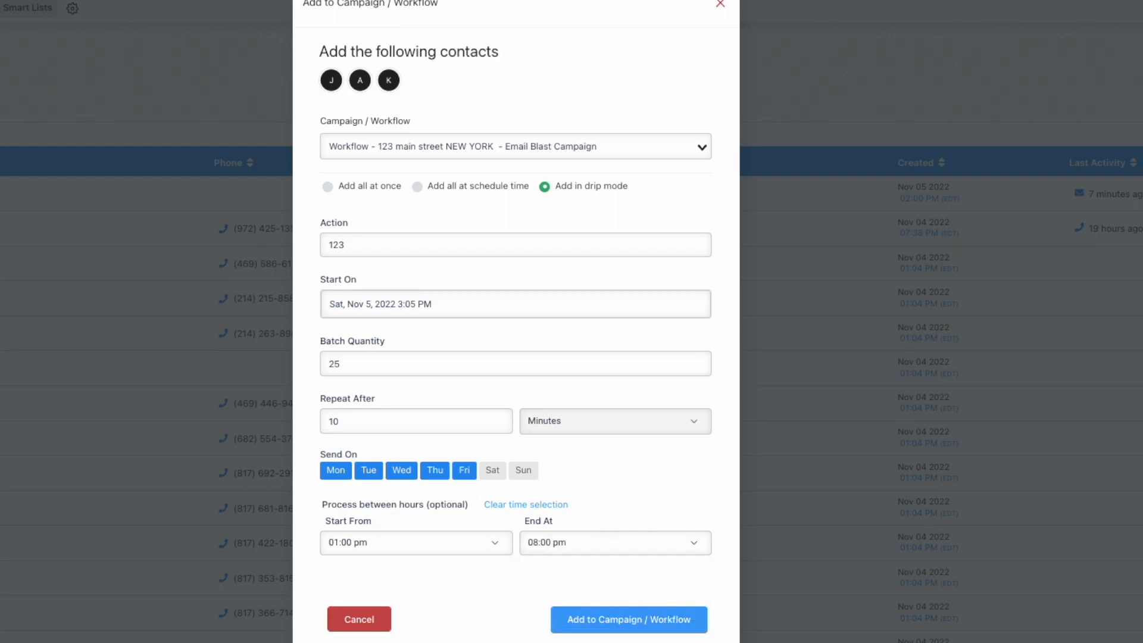
click(632, 621)
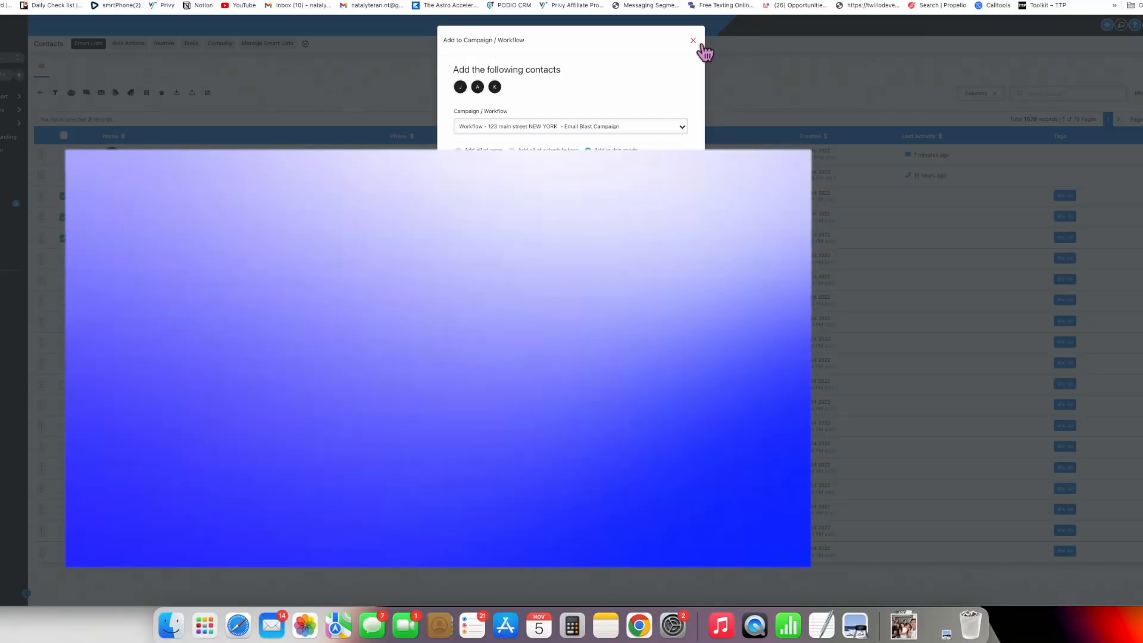
click(701, 46)
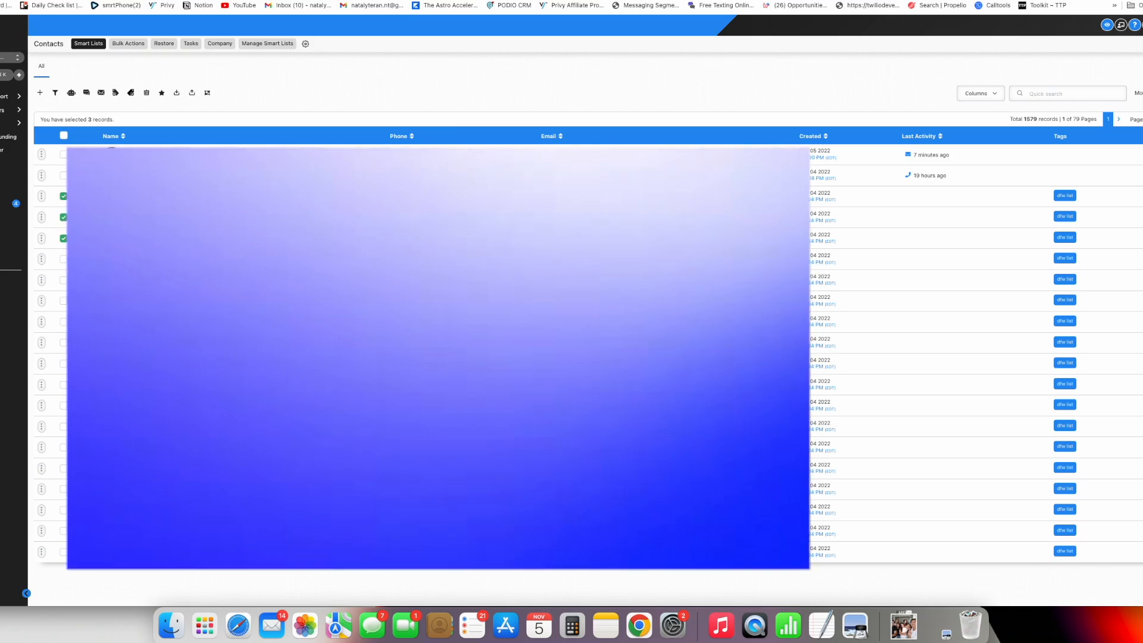
- Go to Conversations, then Settings > Email Services to view the Mailgun and Gmail providers
click(12, 203)
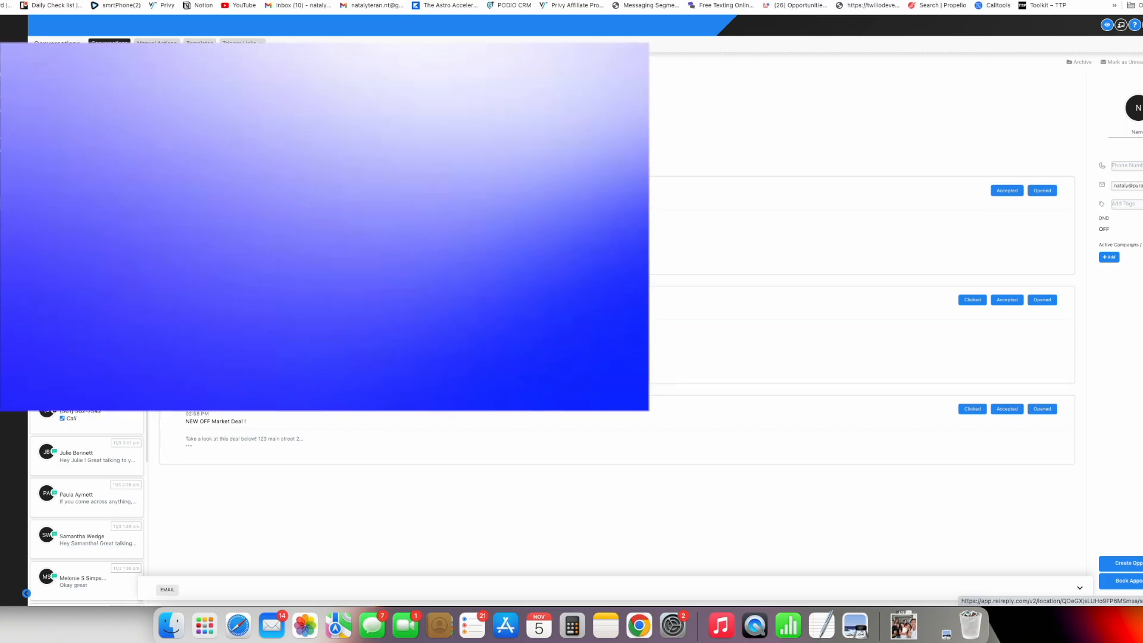
click(6, 589)
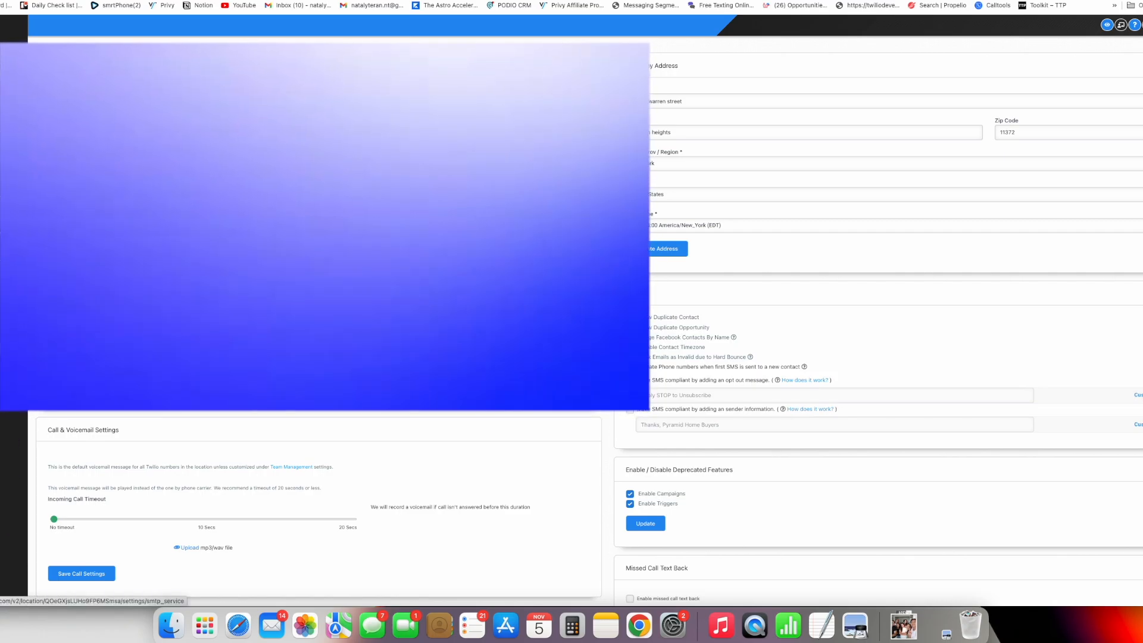
click(23, 350)
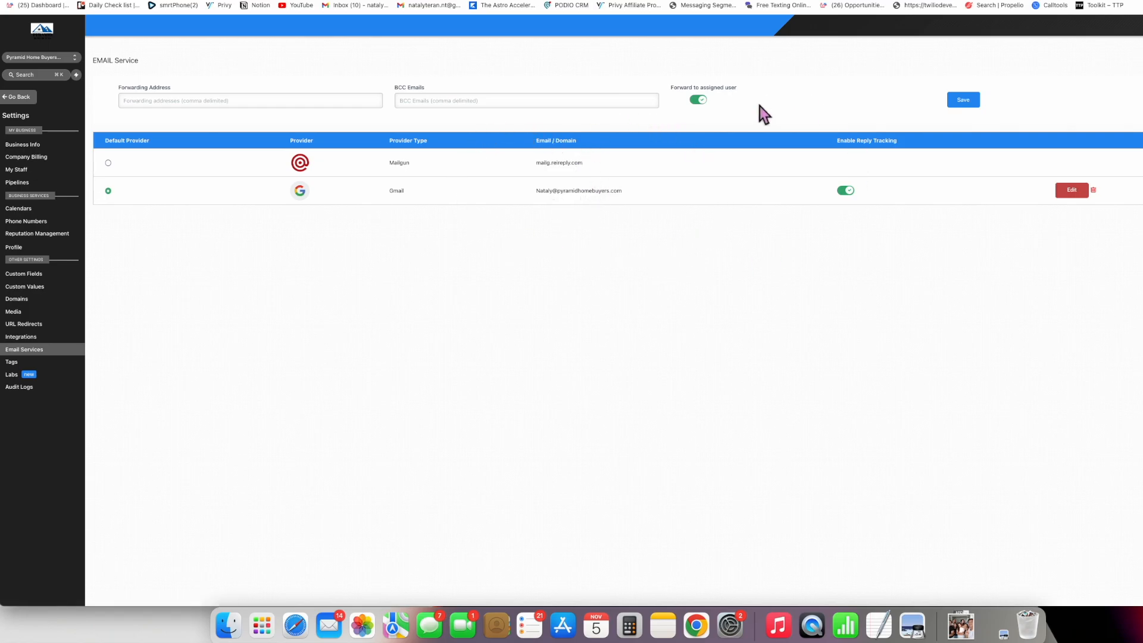
- Add a Gmail SMTP provider, filling the sending address and password from saved logins
click(1139, 61)
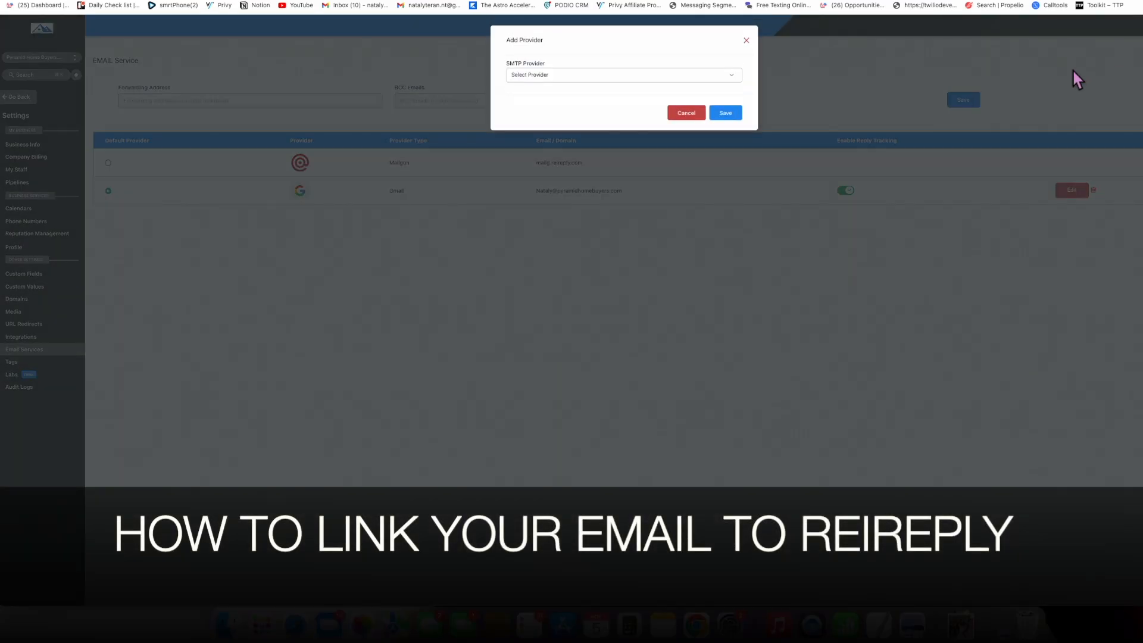
click(658, 80)
click(535, 93)
click(577, 115)
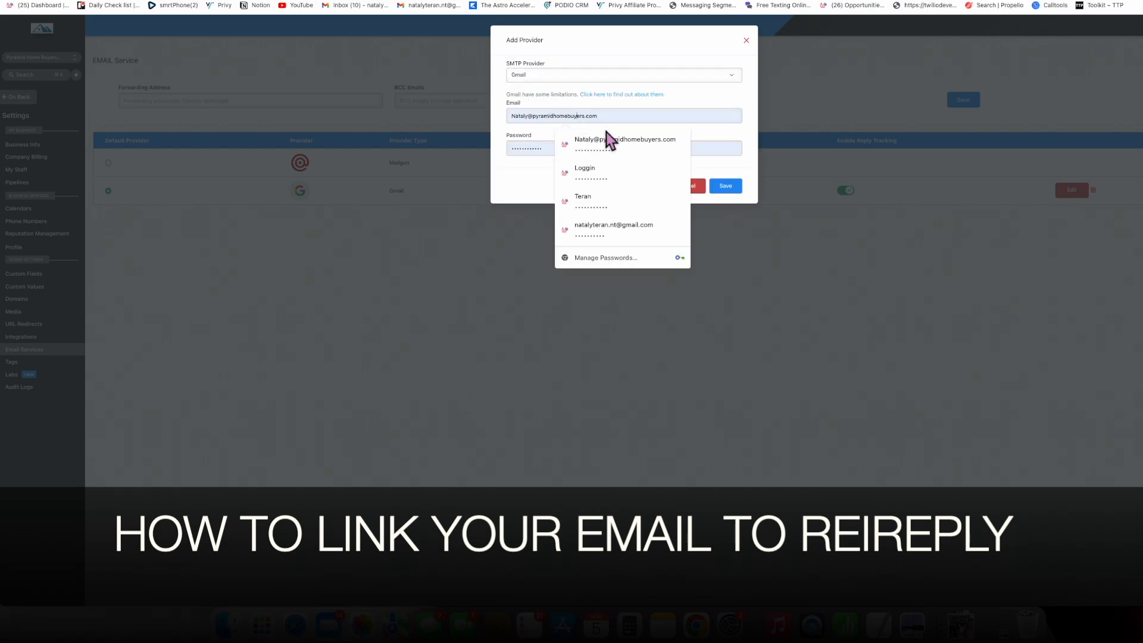
click(523, 148)
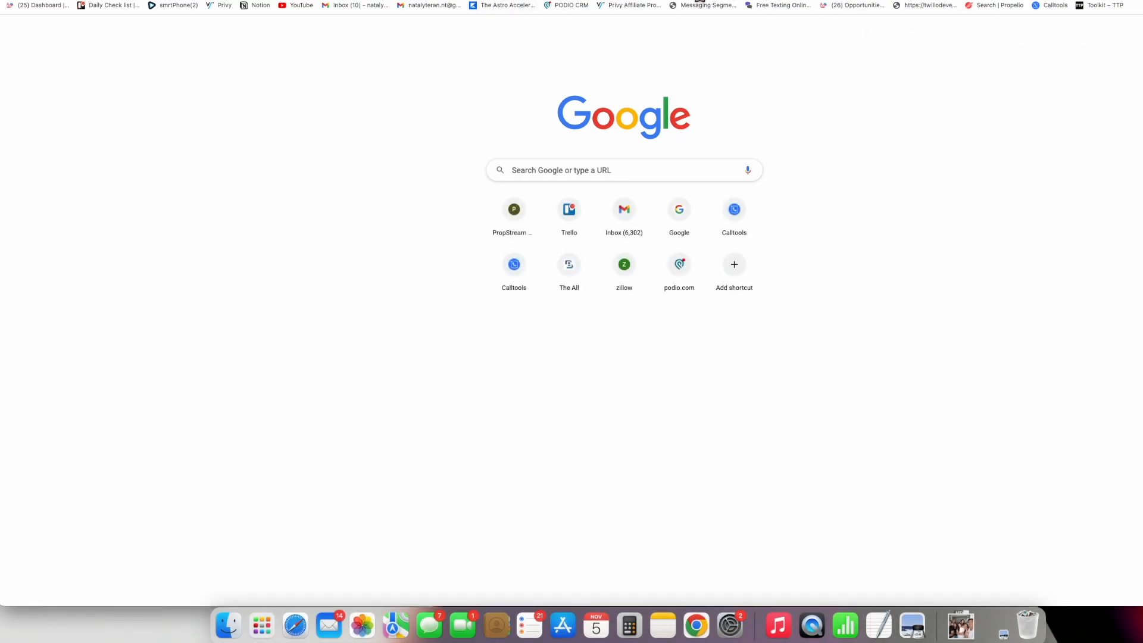
- Open the Google Account page from the Google apps panel in the new tab
text(admin)
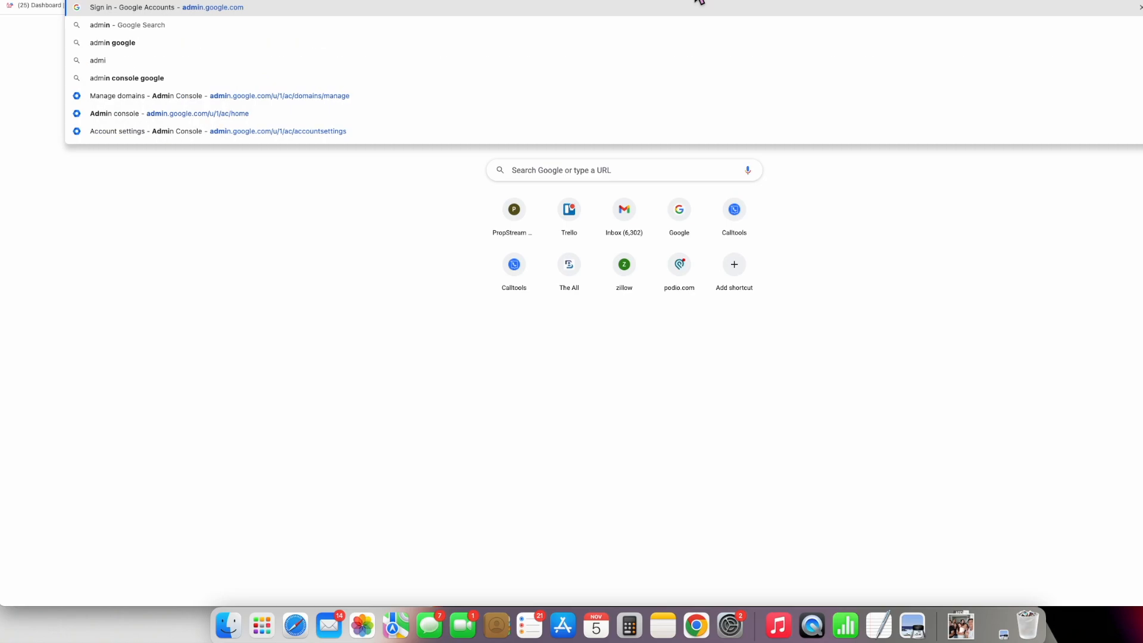
click(1106, 29)
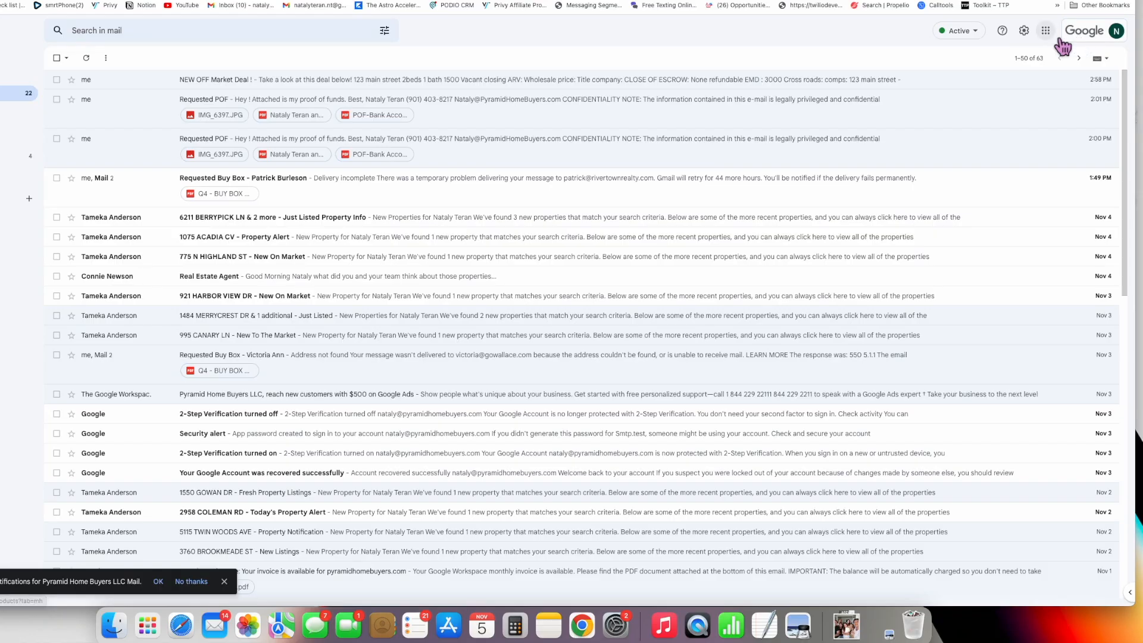
click(1046, 30)
click(1010, 93)
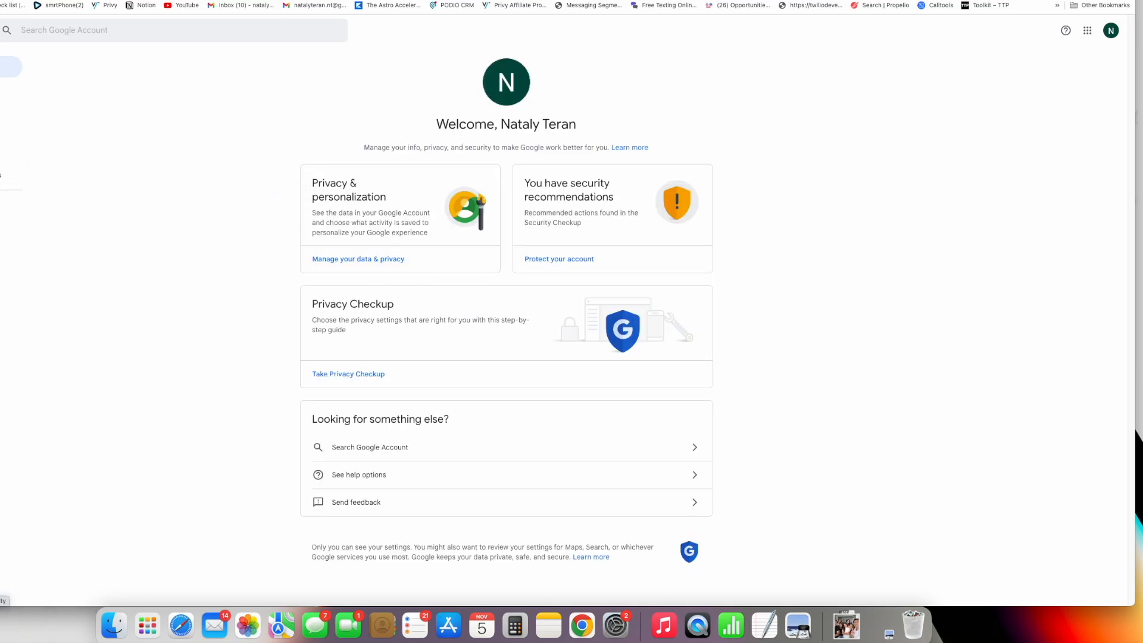
- In Security, glance at 2-Step Verification, then scroll down toward Less secure app access
click(3, 131)
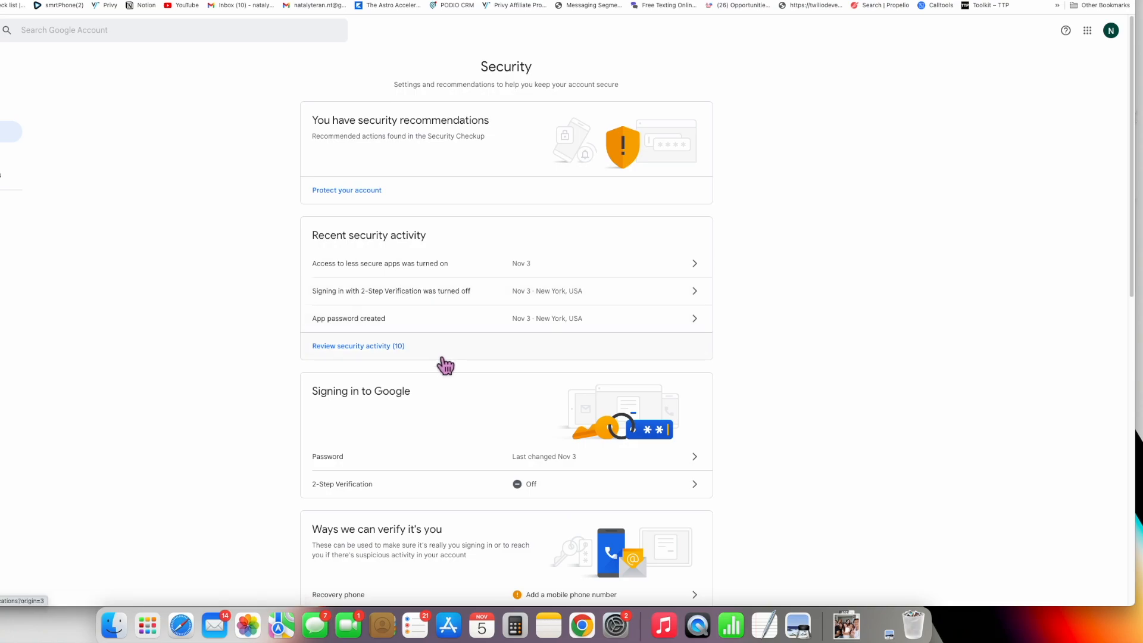
scroll(443, 364, down, 5)
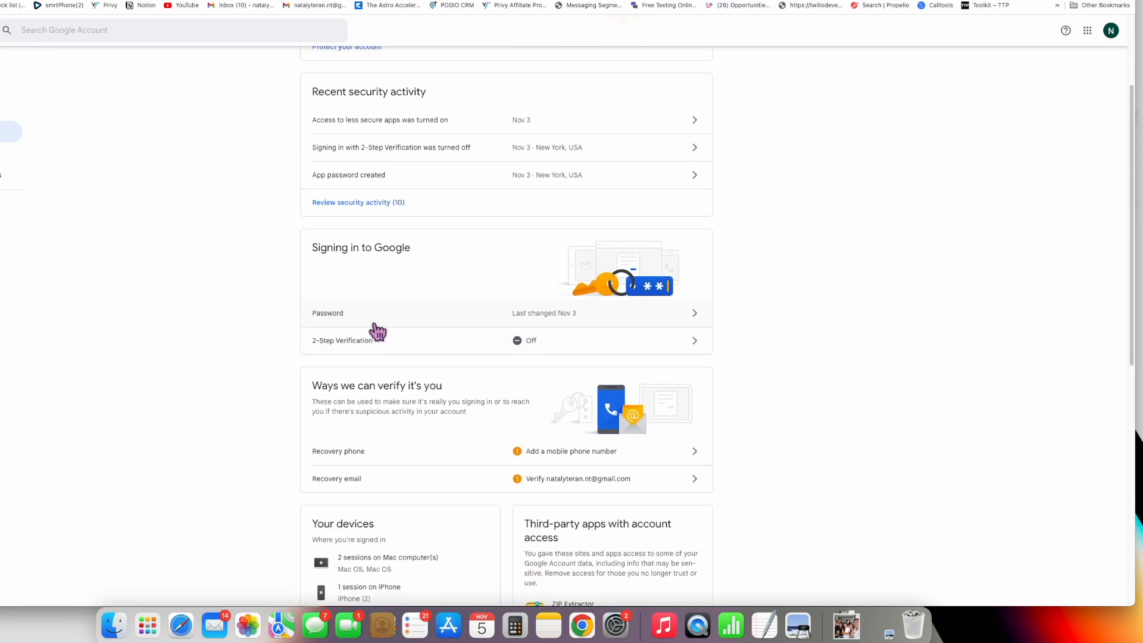
click(397, 341)
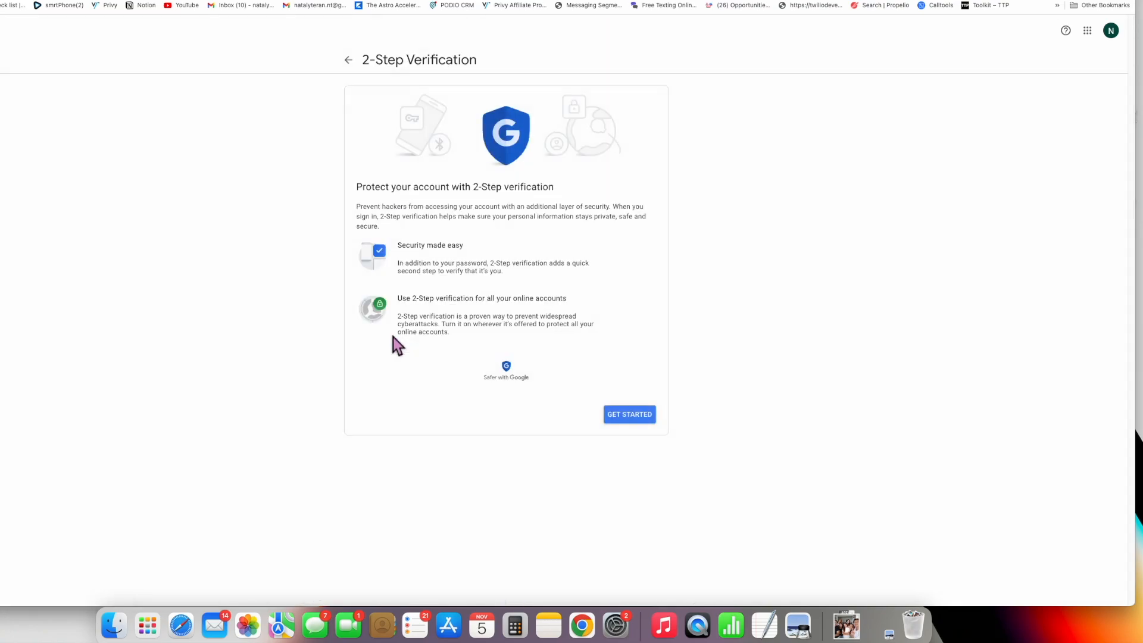
click(349, 60)
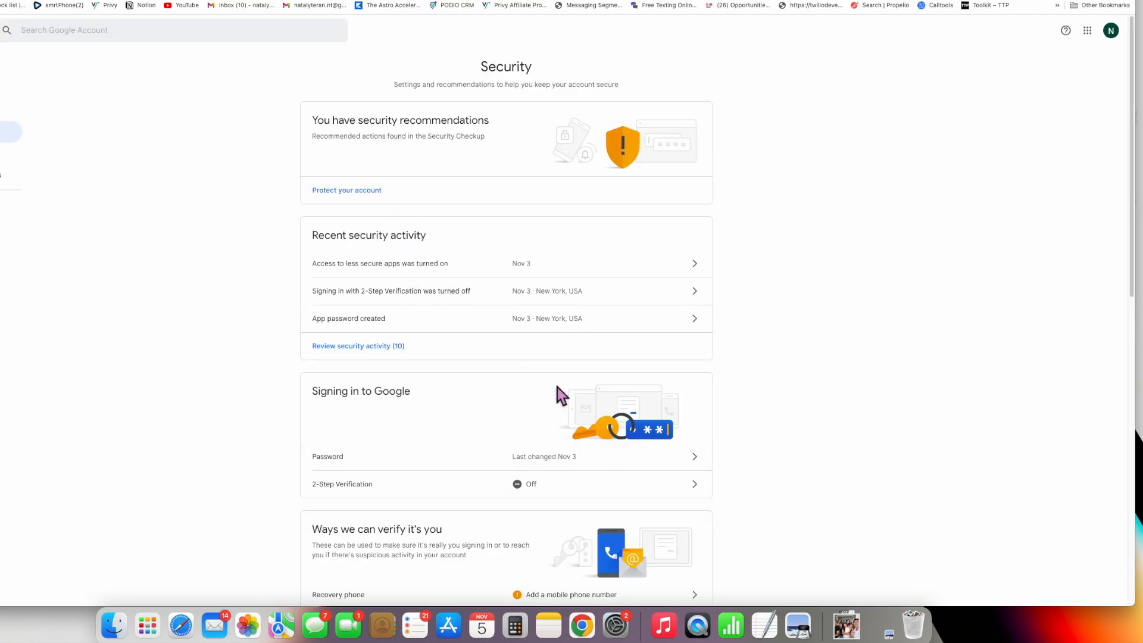
scroll(492, 354, down, 4)
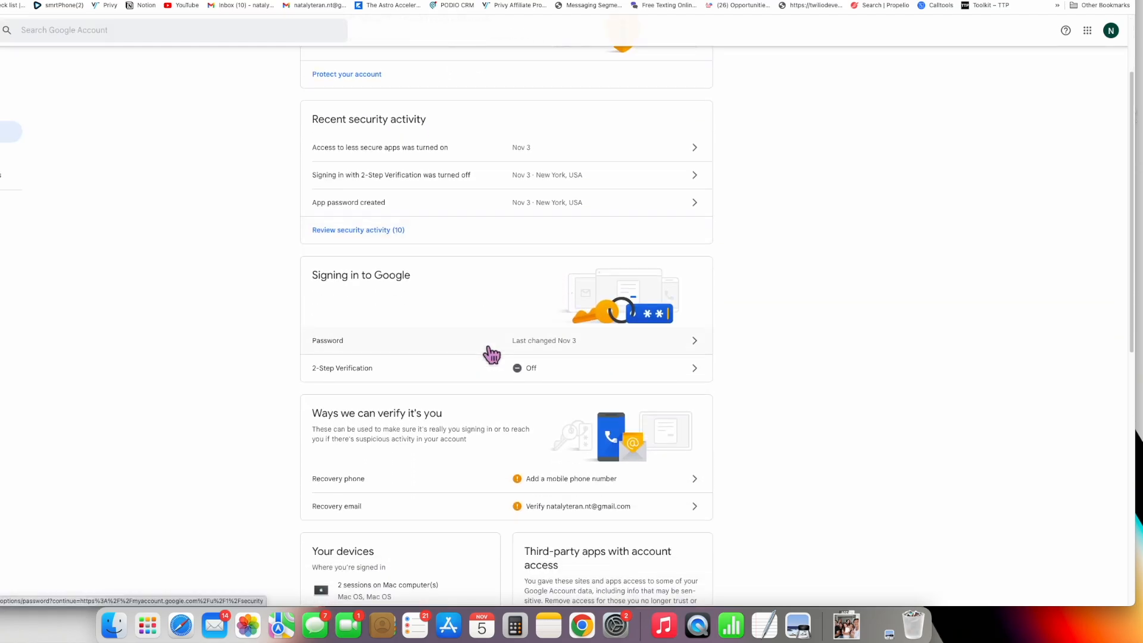
scroll(492, 354, down, 10)
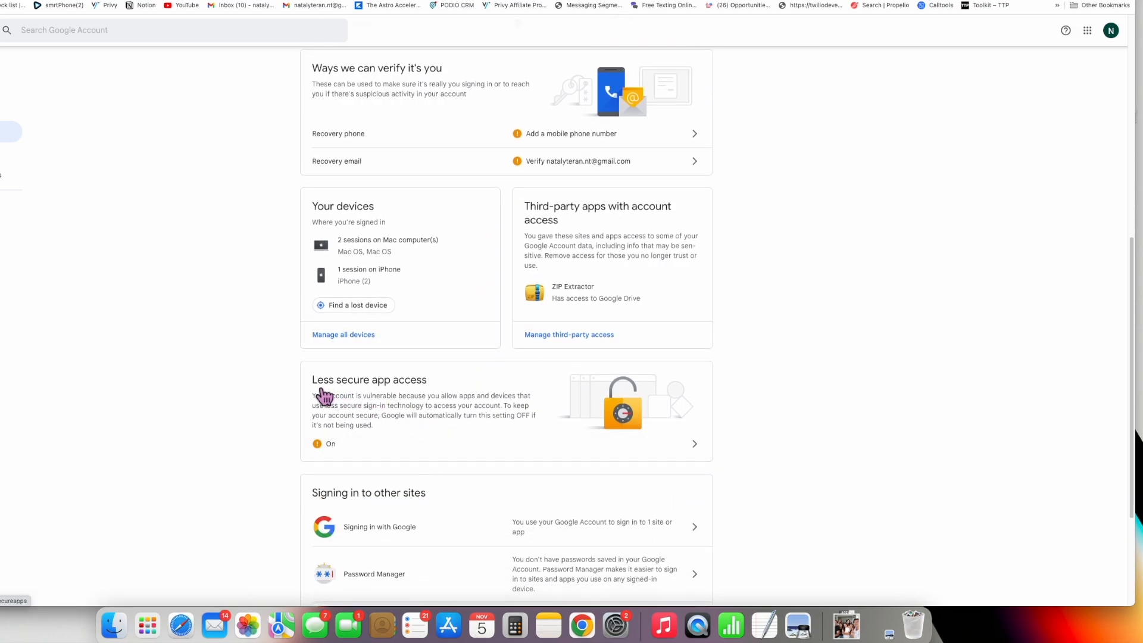
- Turn Allow less secure apps off and back on
click(449, 395)
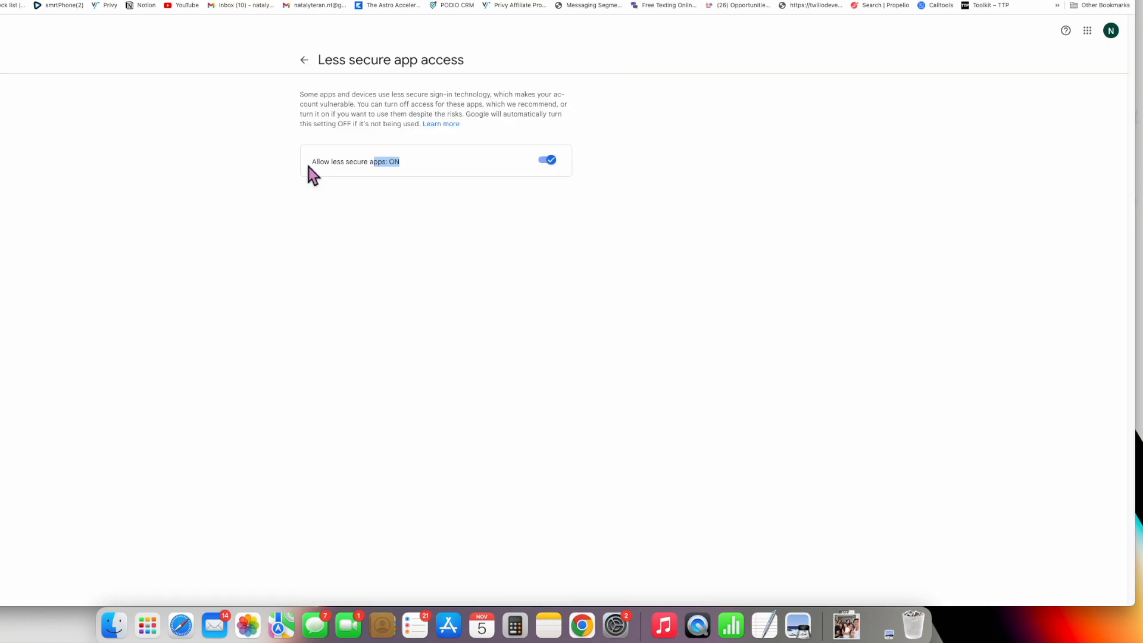
click(314, 167)
drag(312, 166, 394, 167)
drag(310, 163, 344, 164)
click(559, 170)
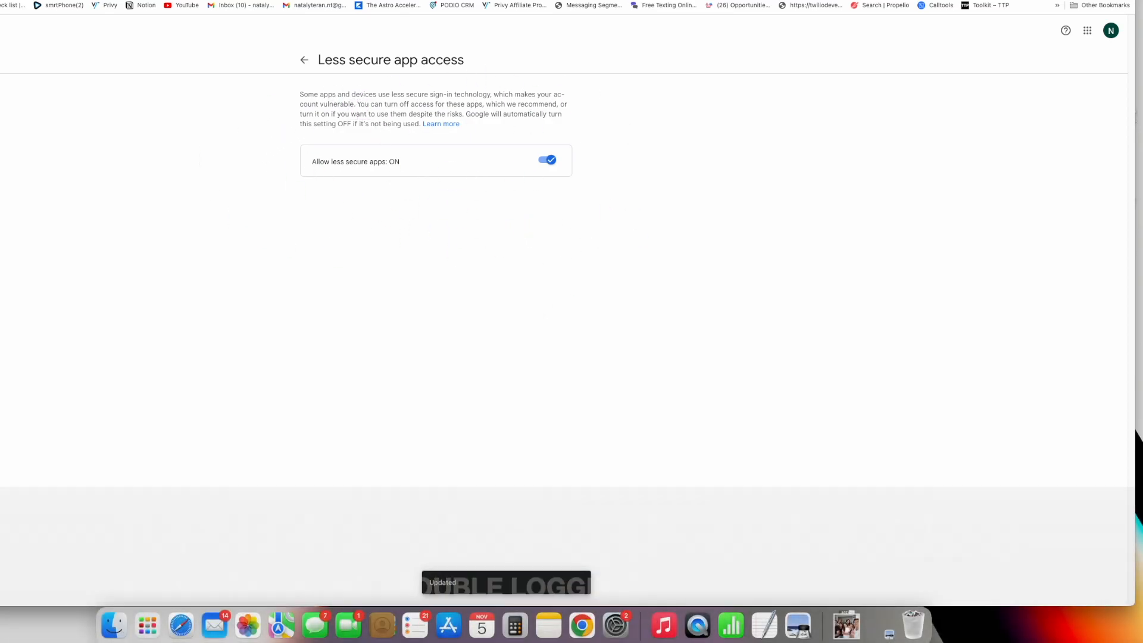
- Return to Security, note 2-Step Verification is off, and reopen Less secure app access
click(309, 64)
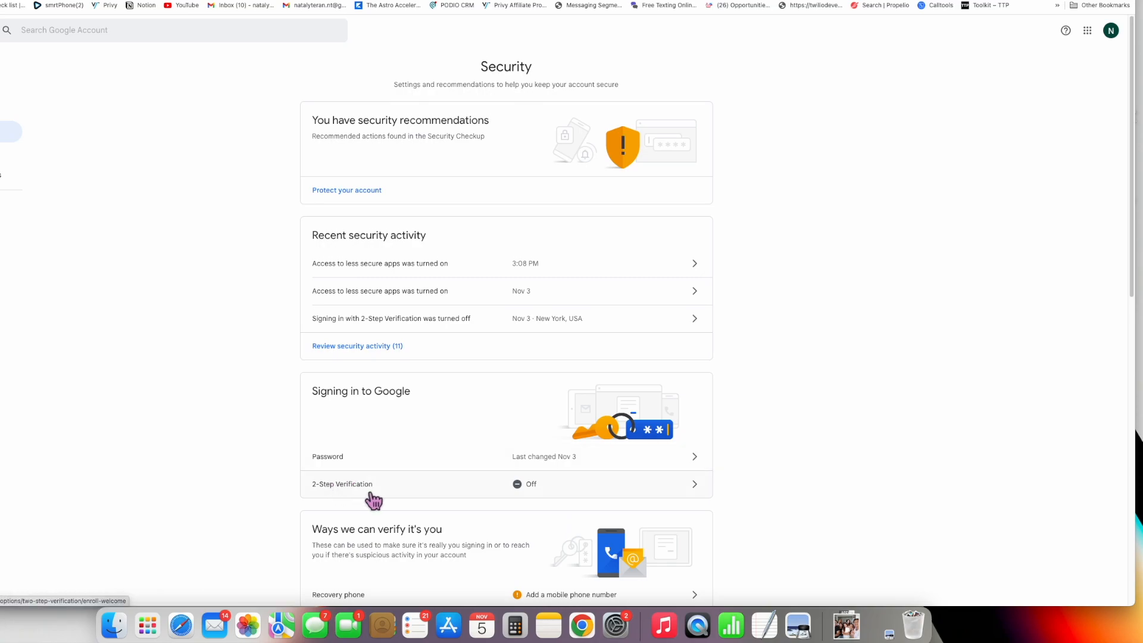
scroll(363, 497, down, 2)
click(374, 417)
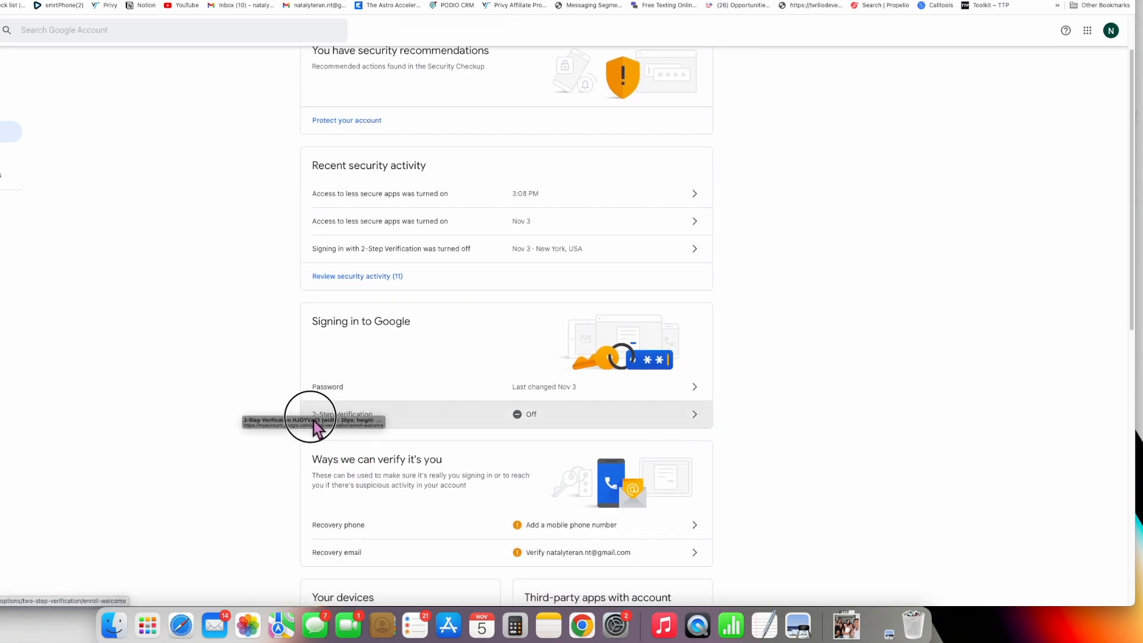
scroll(405, 424, down, 10)
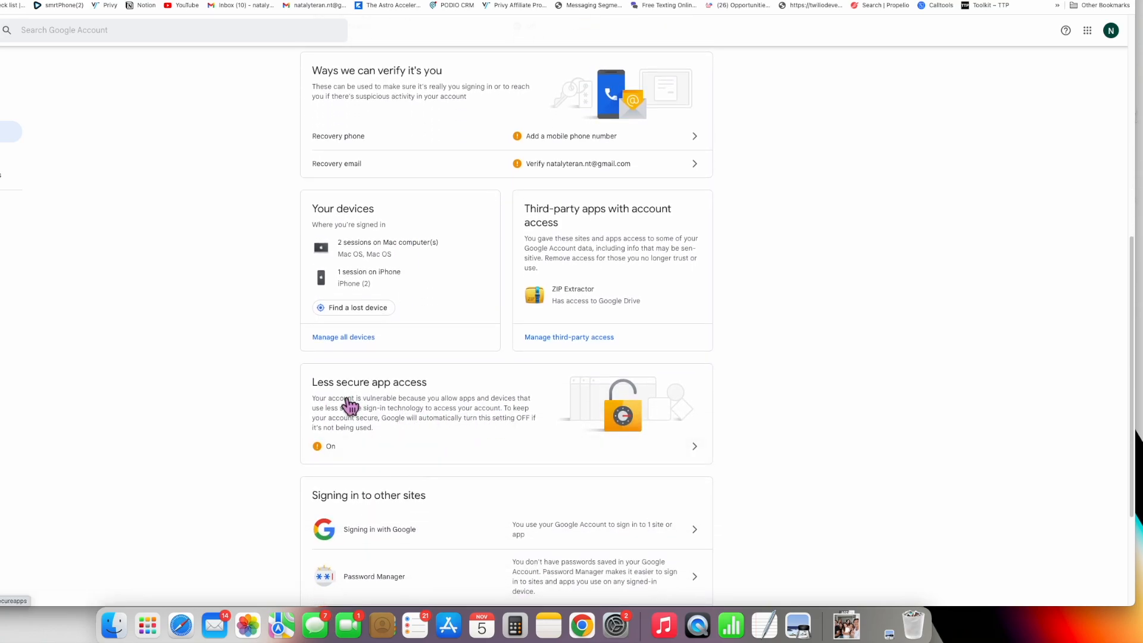
click(430, 397)
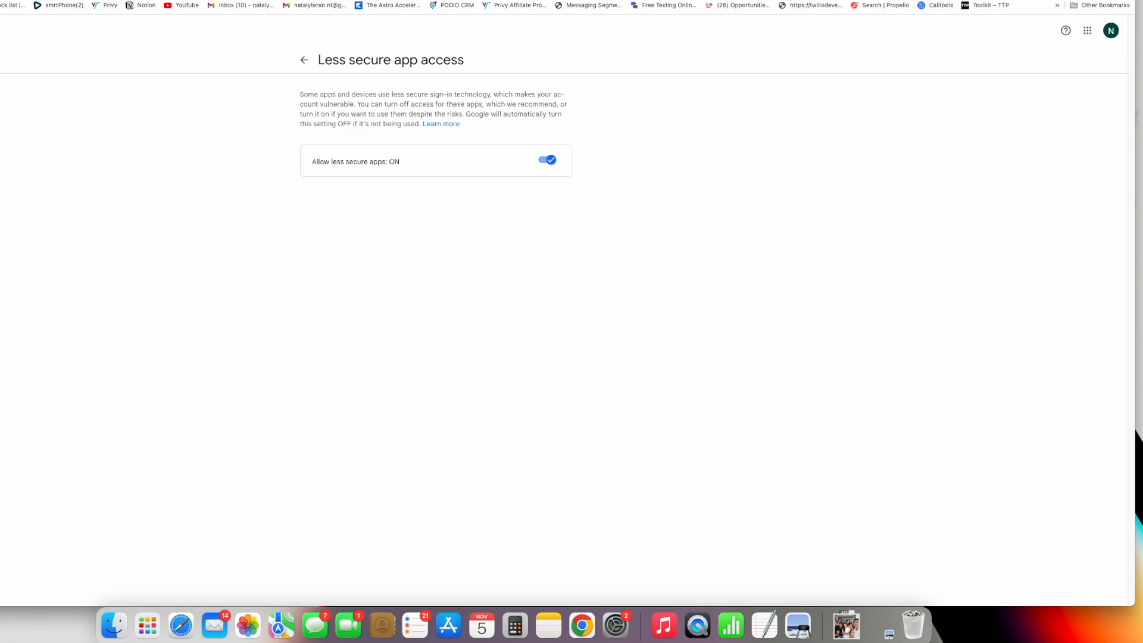
- Close the Gmail Add Provider dialog and keep Gmail, not Mailgun, as the default provider
click(69, 0)
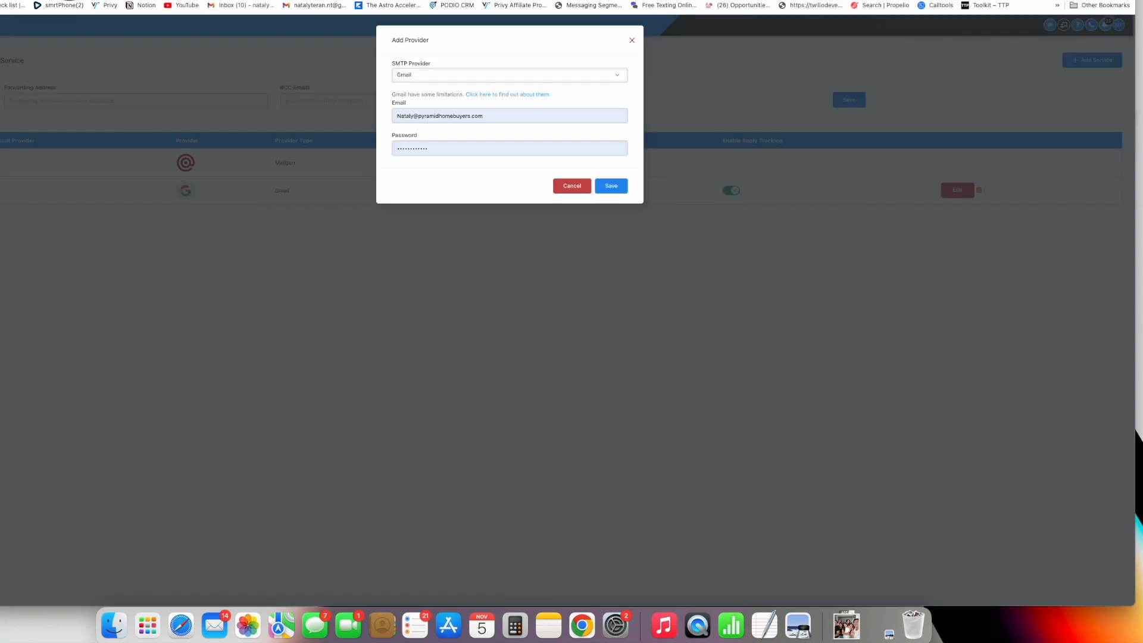
click(399, 148)
click(632, 40)
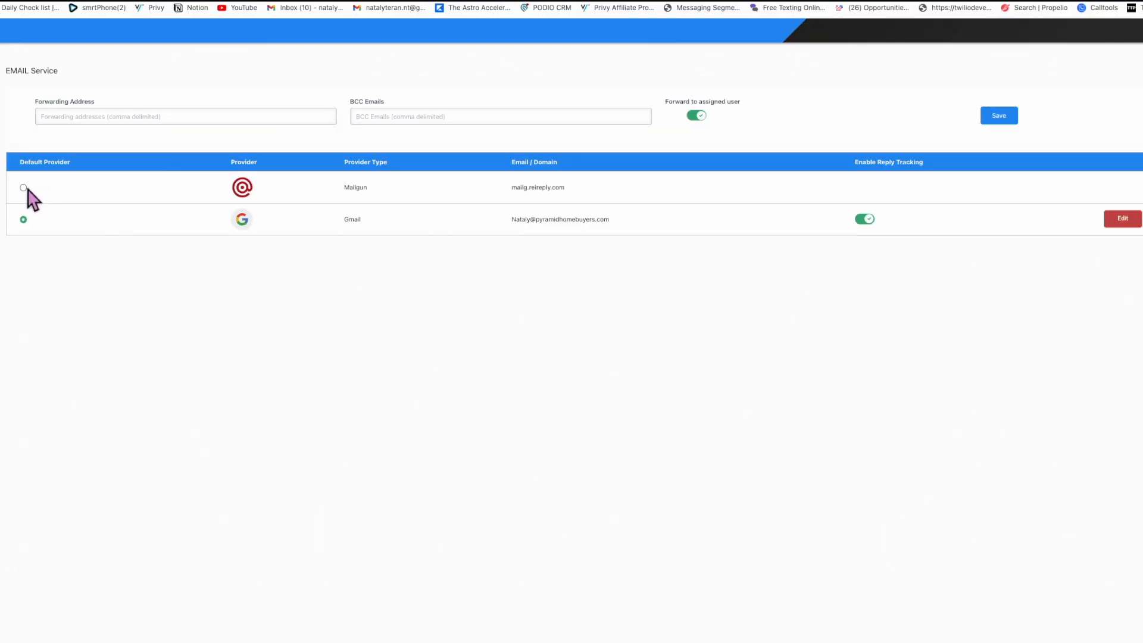
click(27, 189)
click(27, 222)
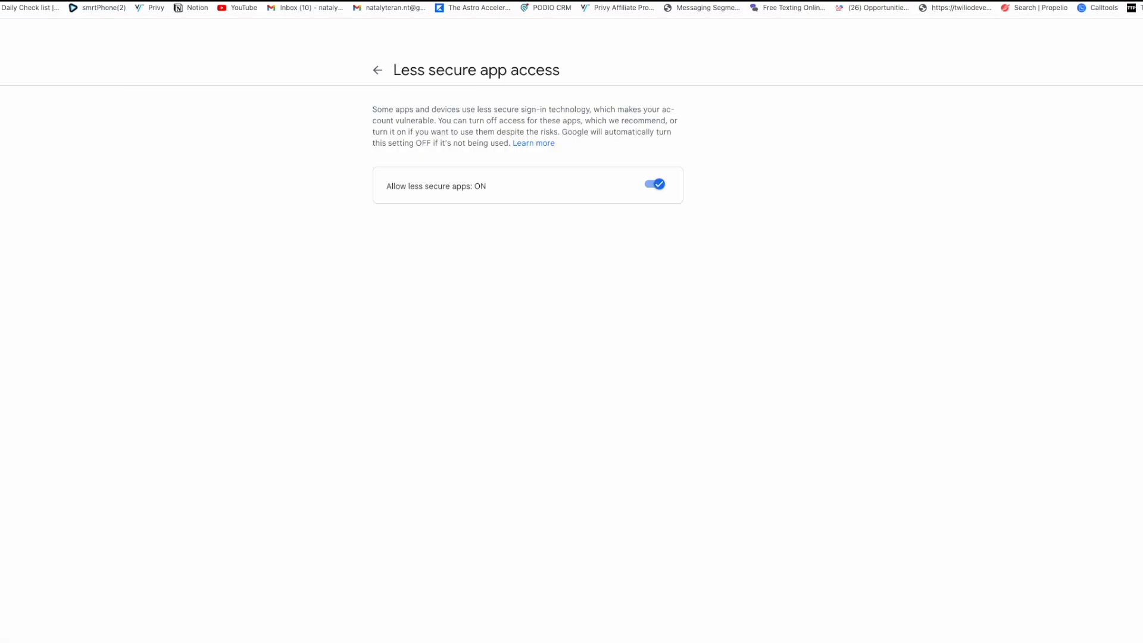
- Highlight the Less secure app access title to confirm it stays ON, then deselect it
drag(395, 71, 673, 204)
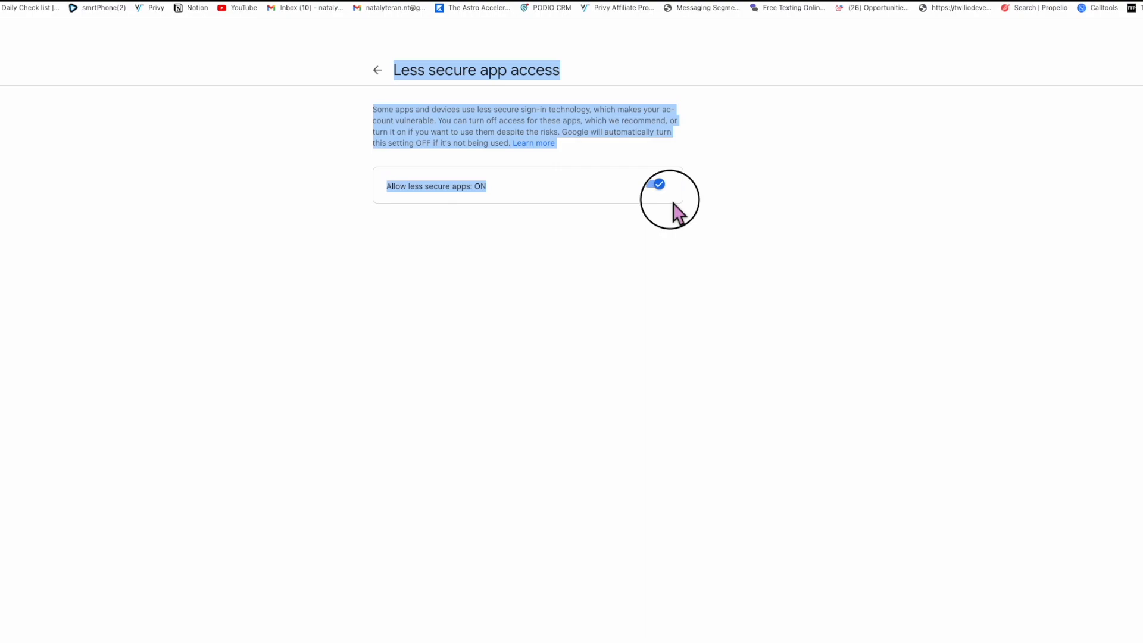
click(378, 77)
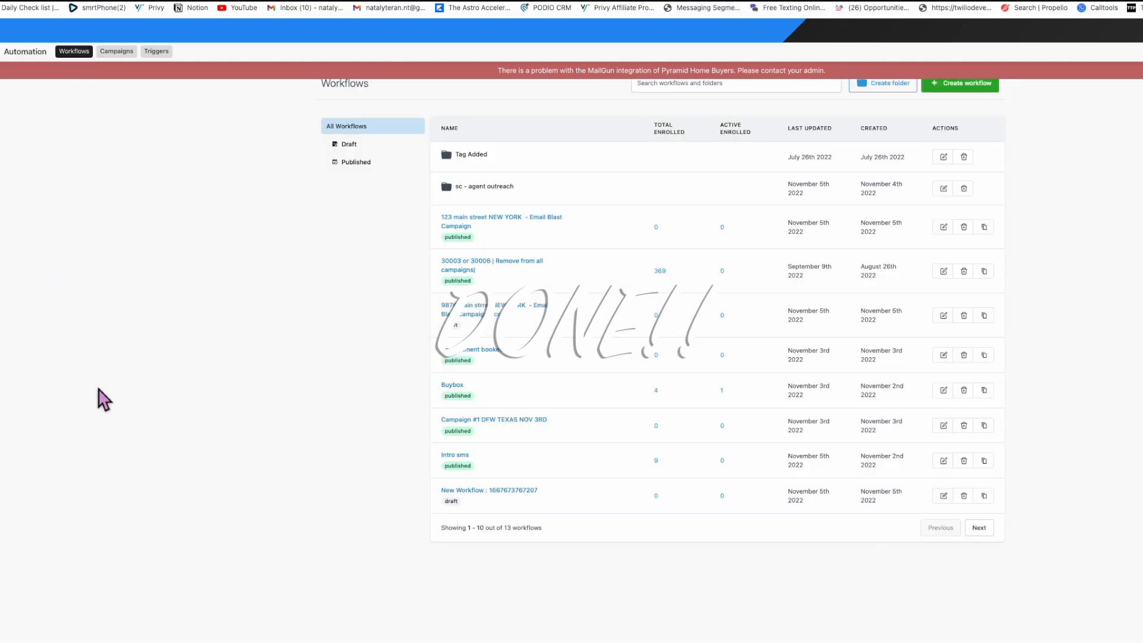
- Leave the GoHighLevel workflows list for the BatchLeads free-trial landing page
mouse_move(17, 125)
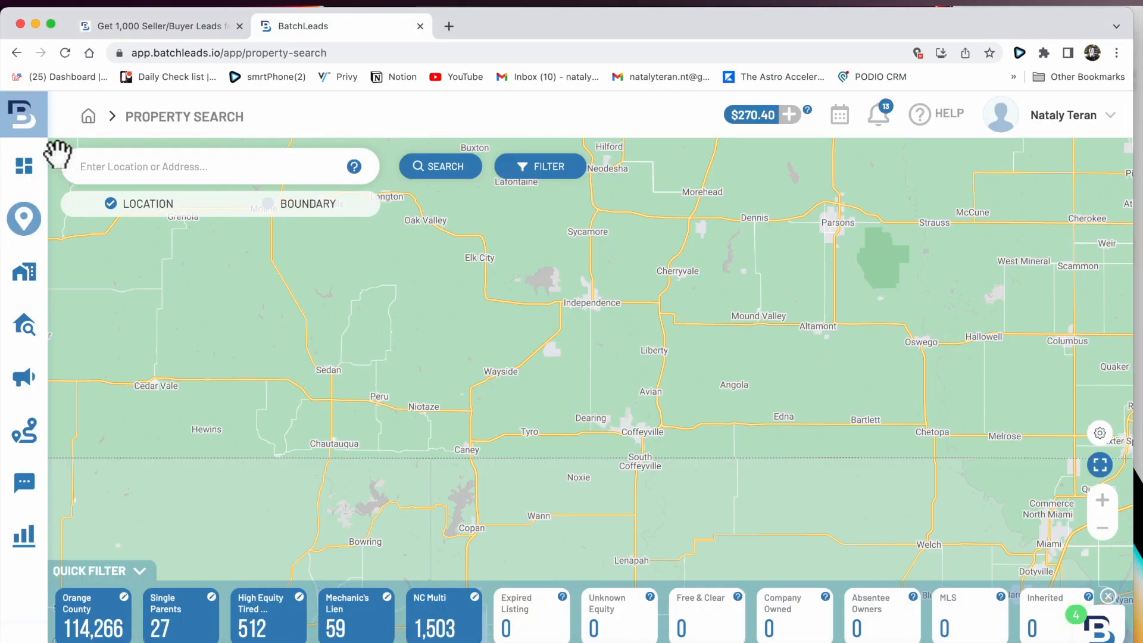
- Search properties in Memphis, TN from recent searches and bring up the filters
mouse_move(35, 248)
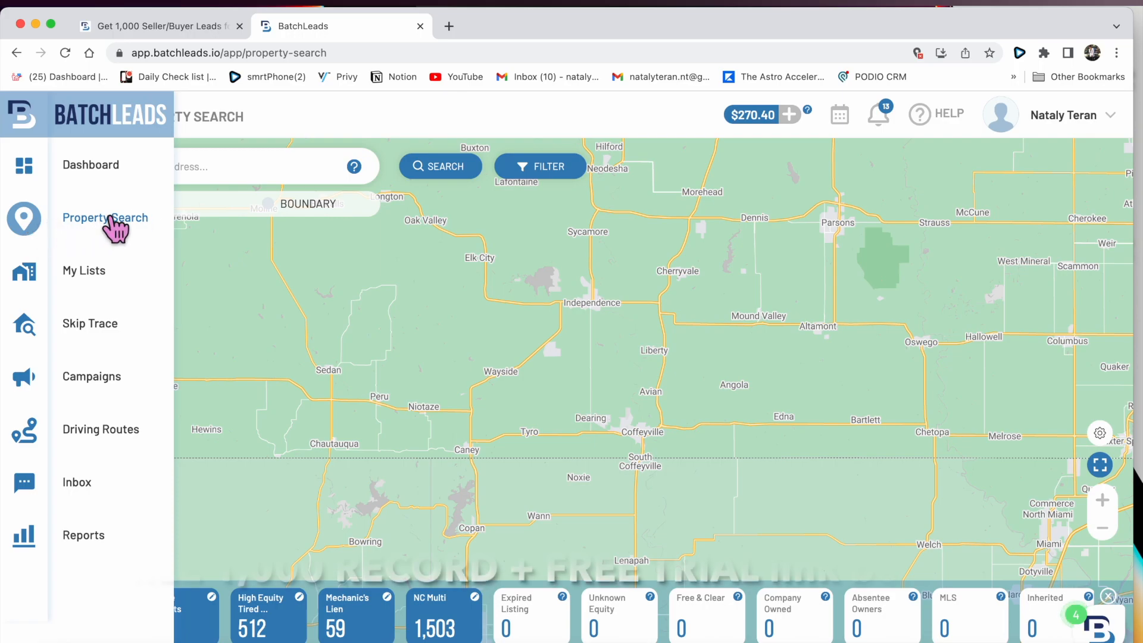
click(235, 176)
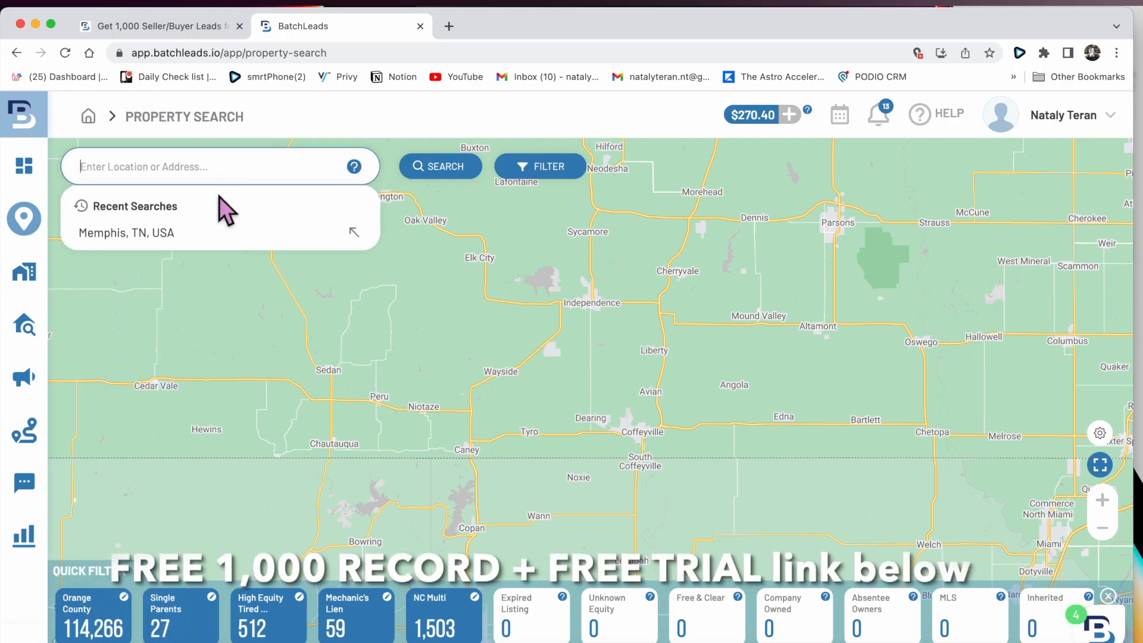
click(173, 235)
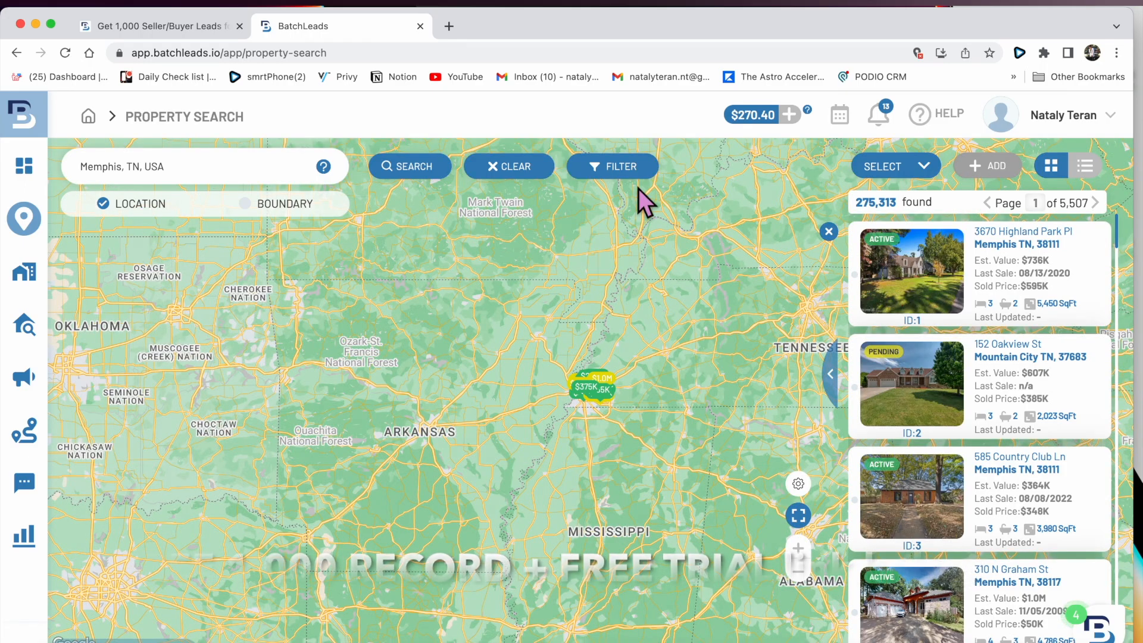
click(628, 178)
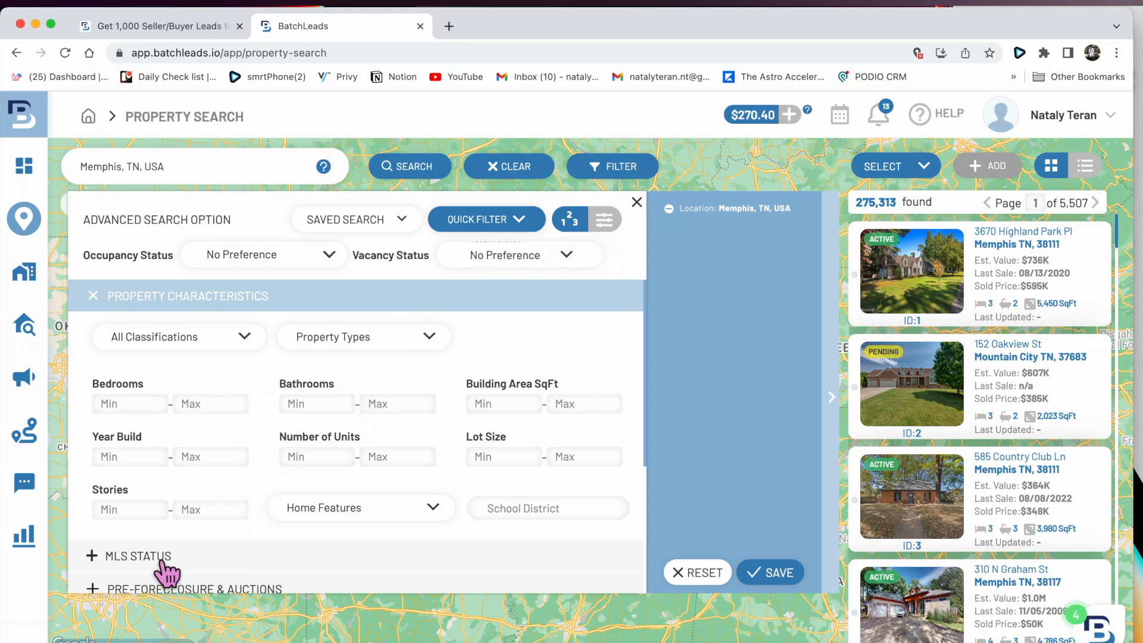
- Limit results to Residential, Single-Family properties
click(240, 340)
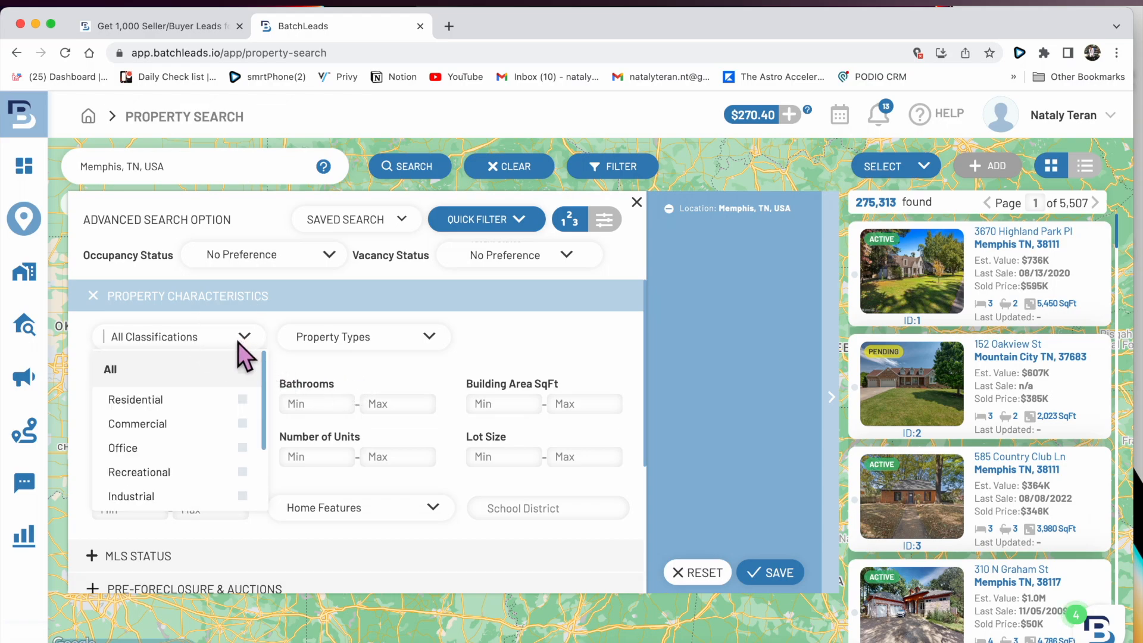
click(242, 400)
click(366, 345)
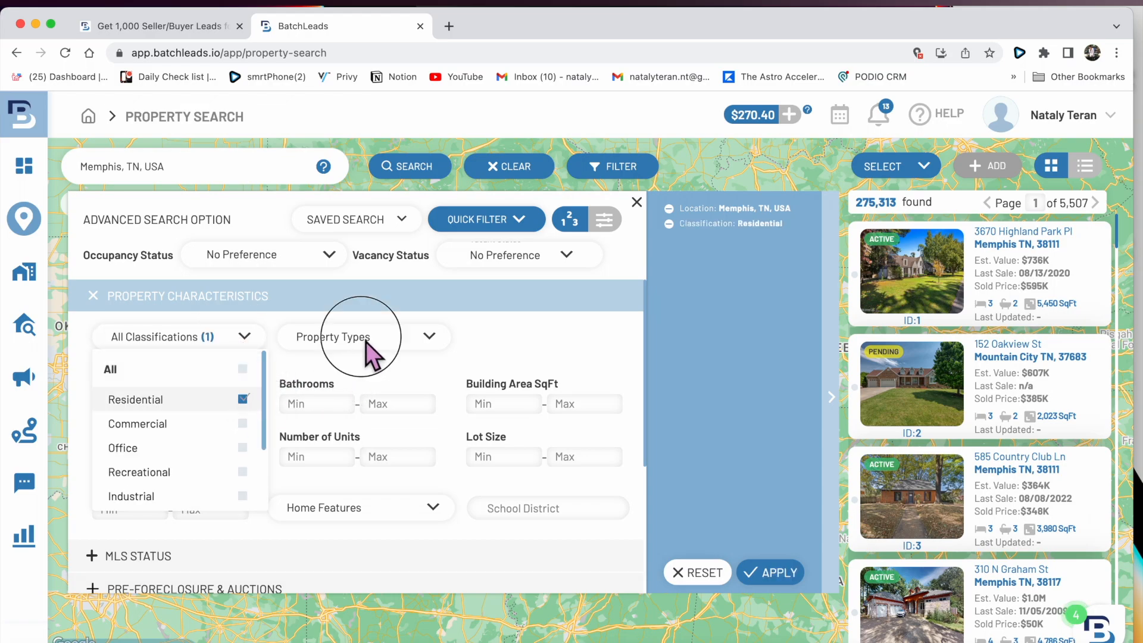
click(431, 424)
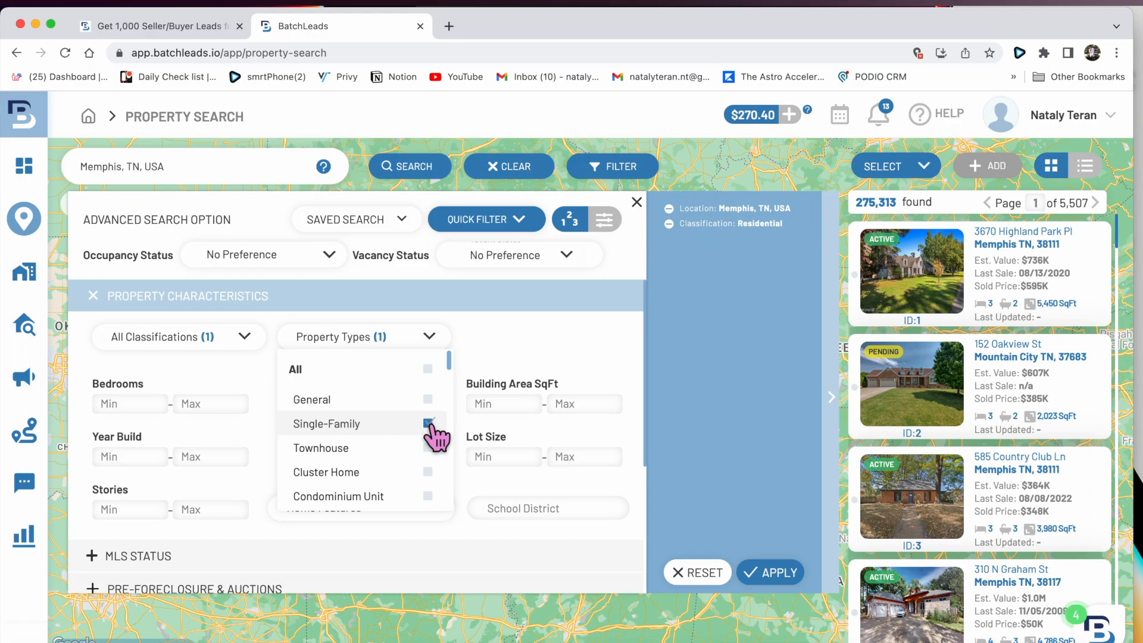
click(429, 337)
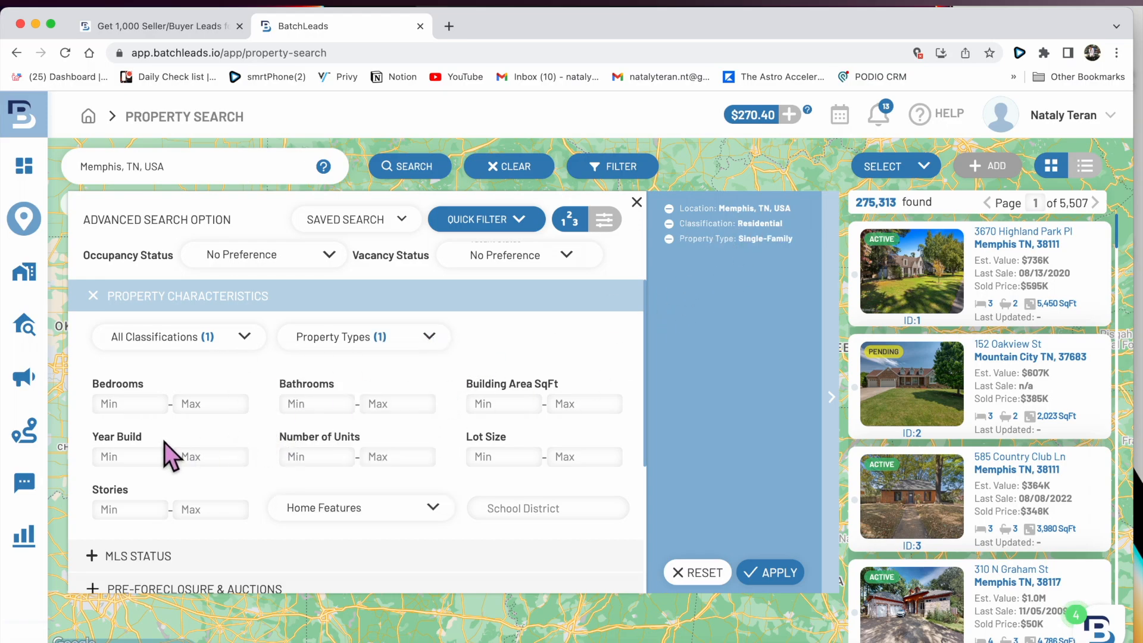
- Set the MLS Status filter to Sold
click(153, 558)
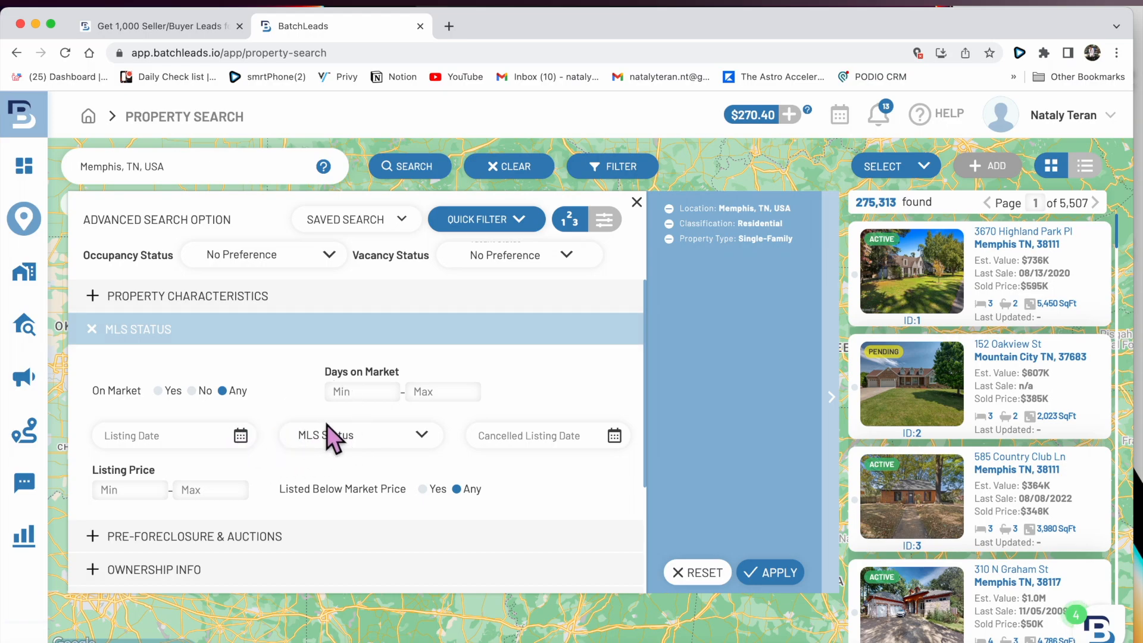
click(350, 435)
click(364, 548)
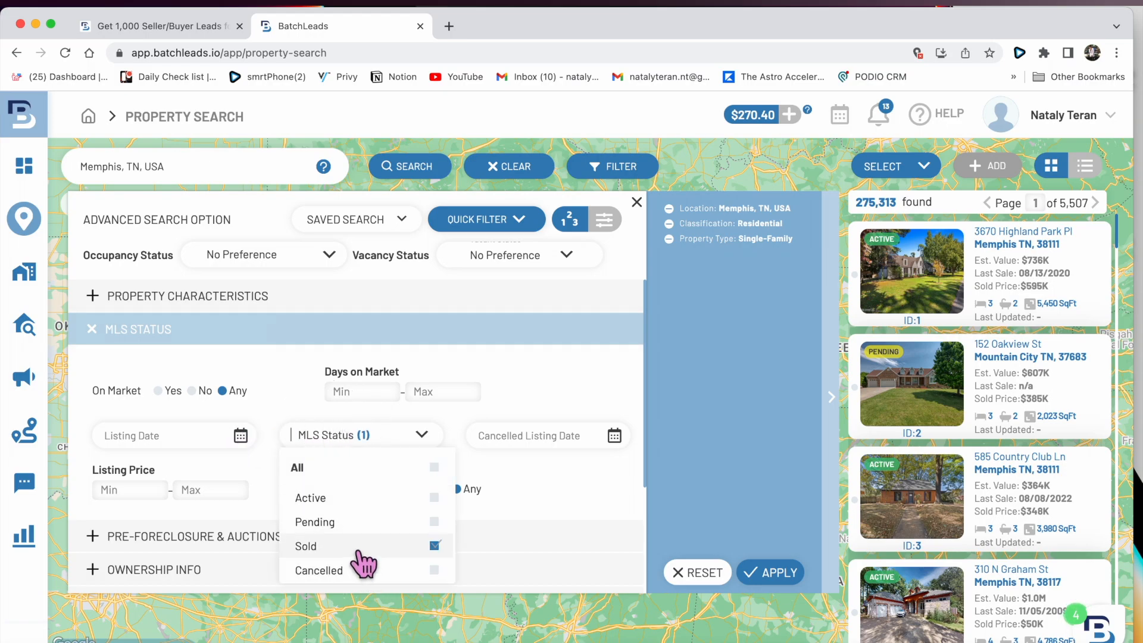
click(551, 389)
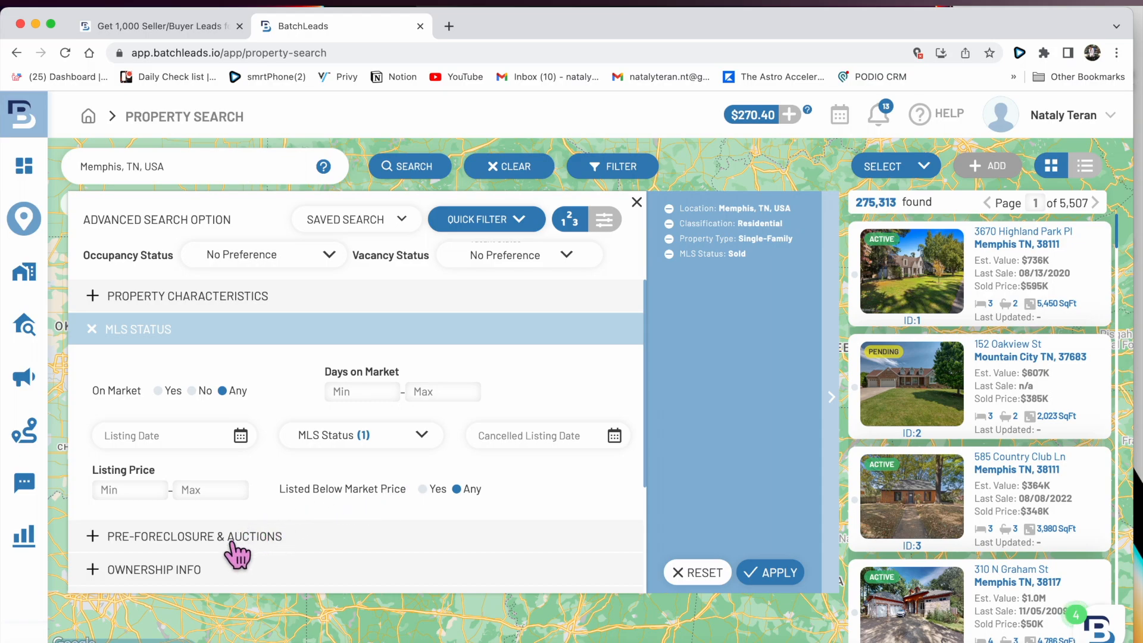
- Set maximum Years of Ownership to 1
click(194, 571)
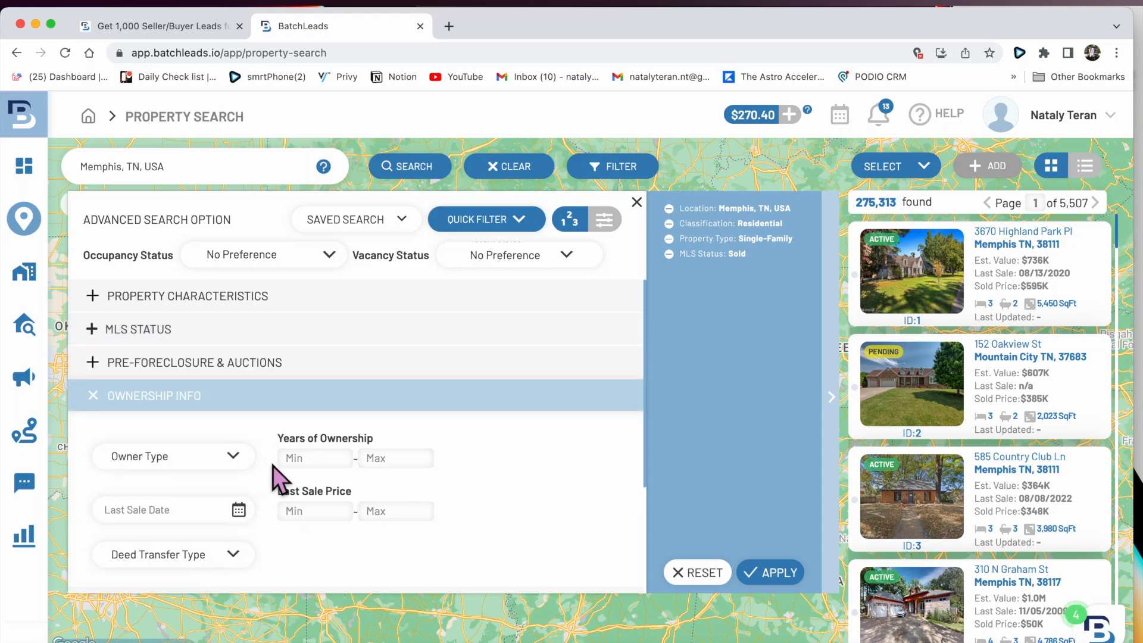
click(415, 464)
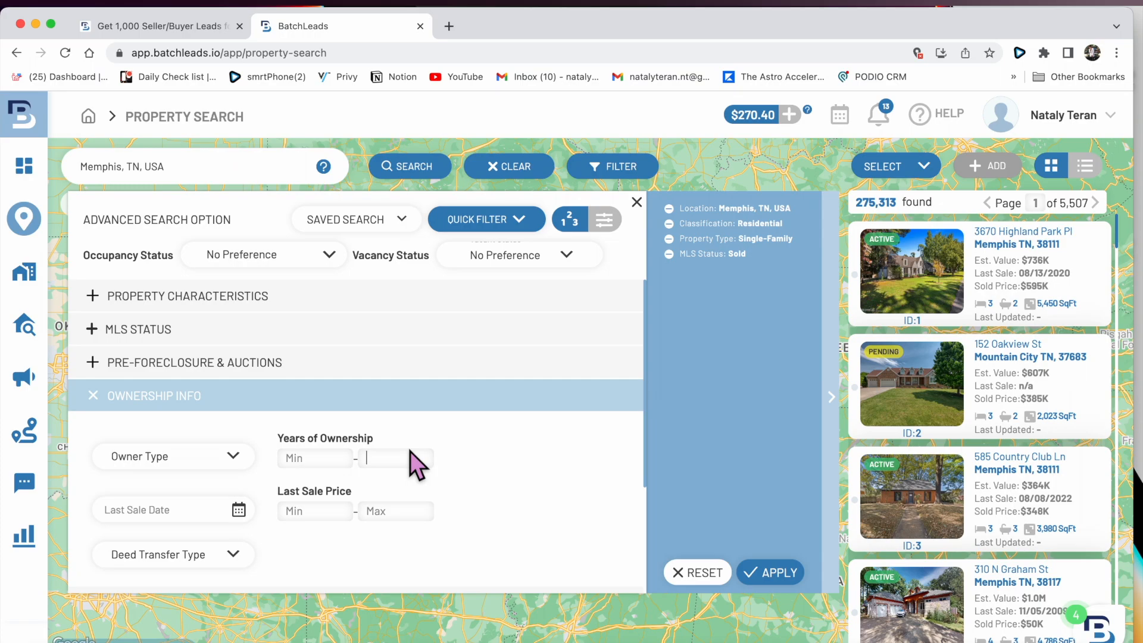
text(1)
- Tick the Cash Buyers option excluding properties with the same mailing and property address
click(185, 397)
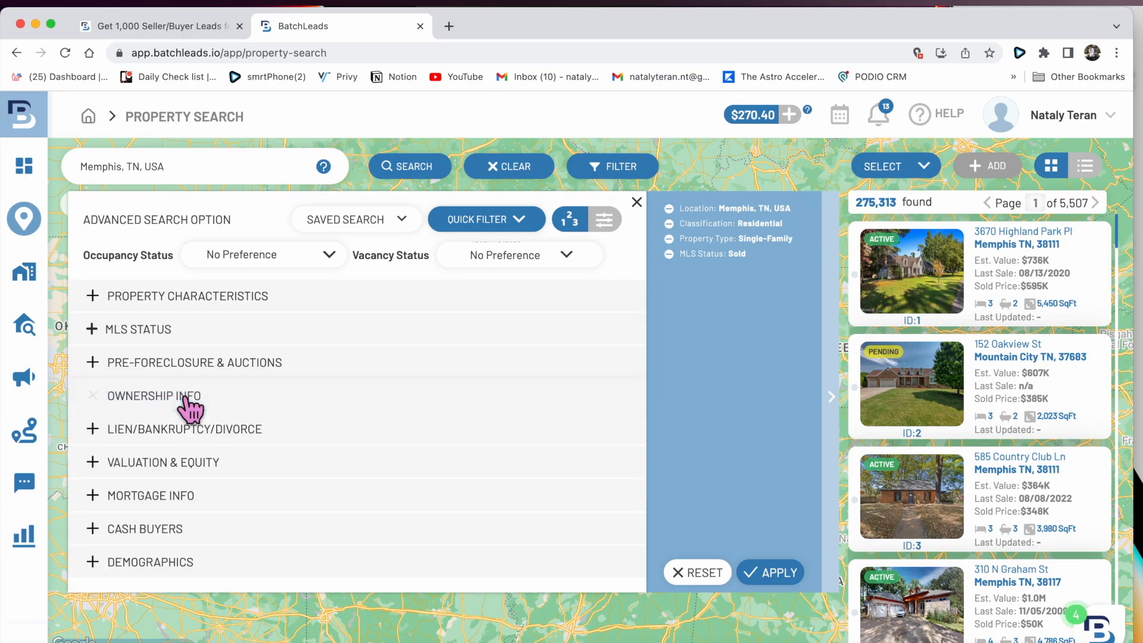
click(167, 530)
scroll(357, 541, down, 5)
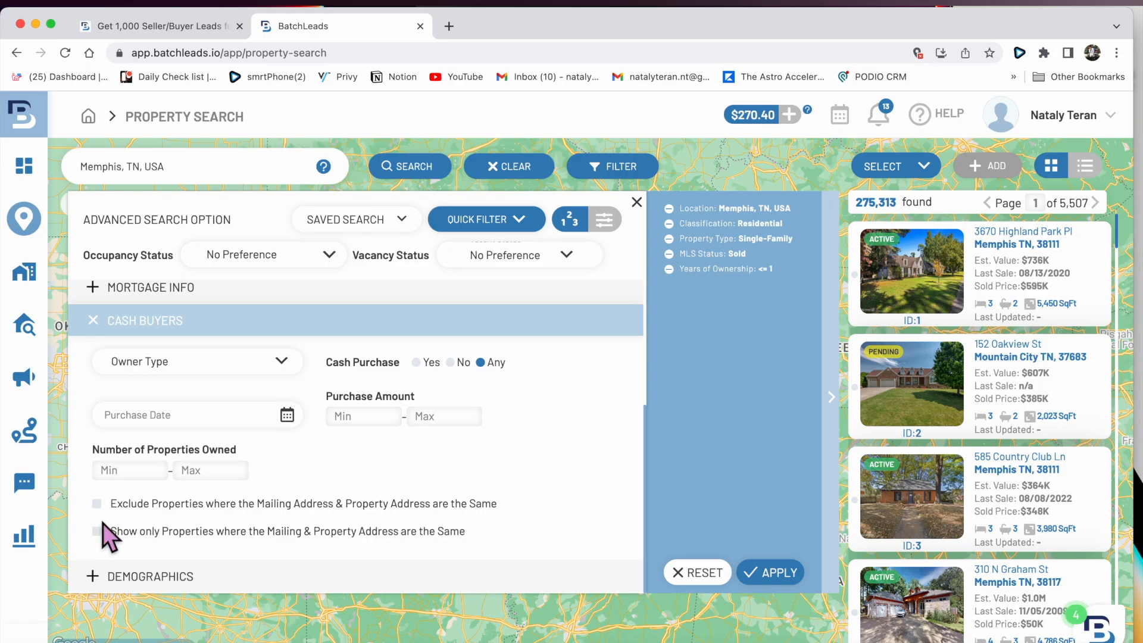
click(97, 503)
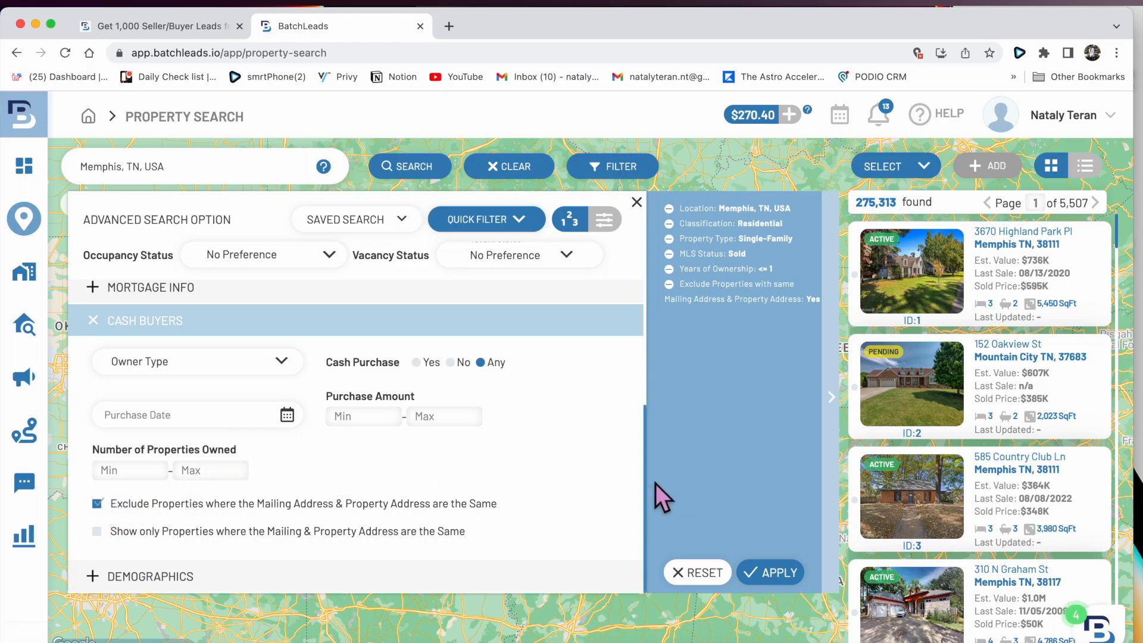
- Apply the address exclusion, then set Last Sale Date to Last 12 Months and apply
click(780, 575)
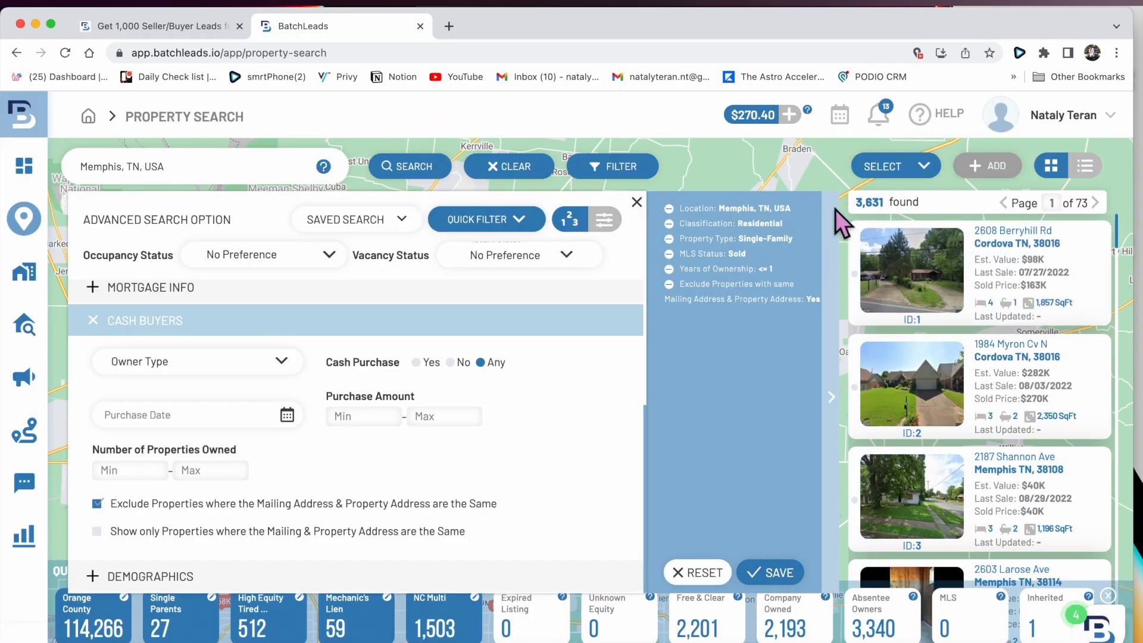
drag(895, 212, 852, 204)
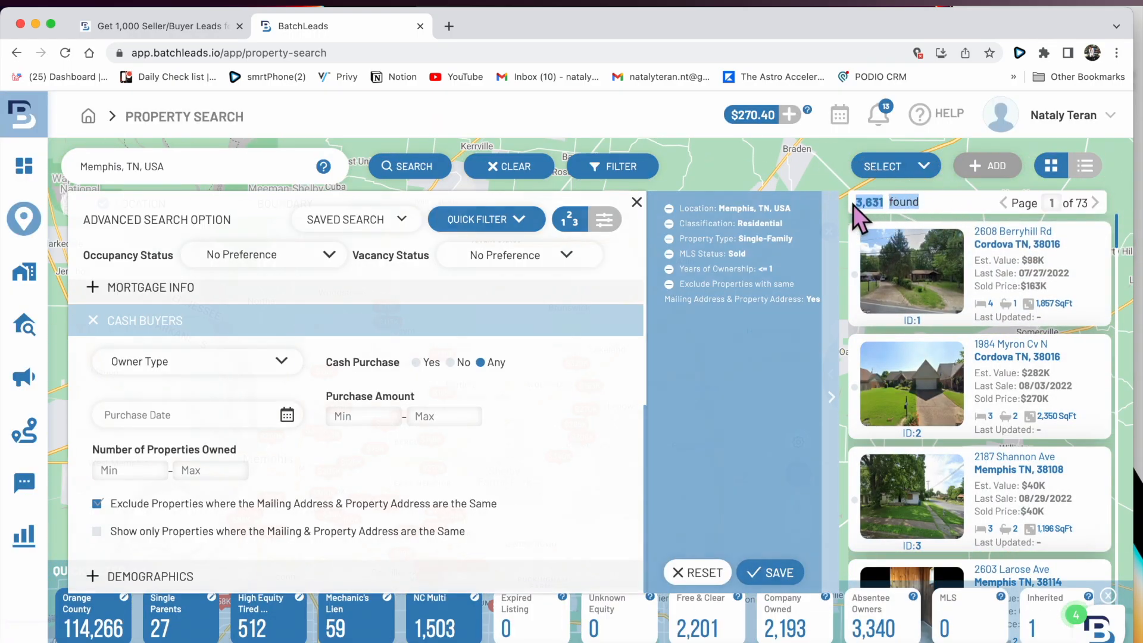
click(610, 172)
scroll(199, 411, up, 5)
click(199, 402)
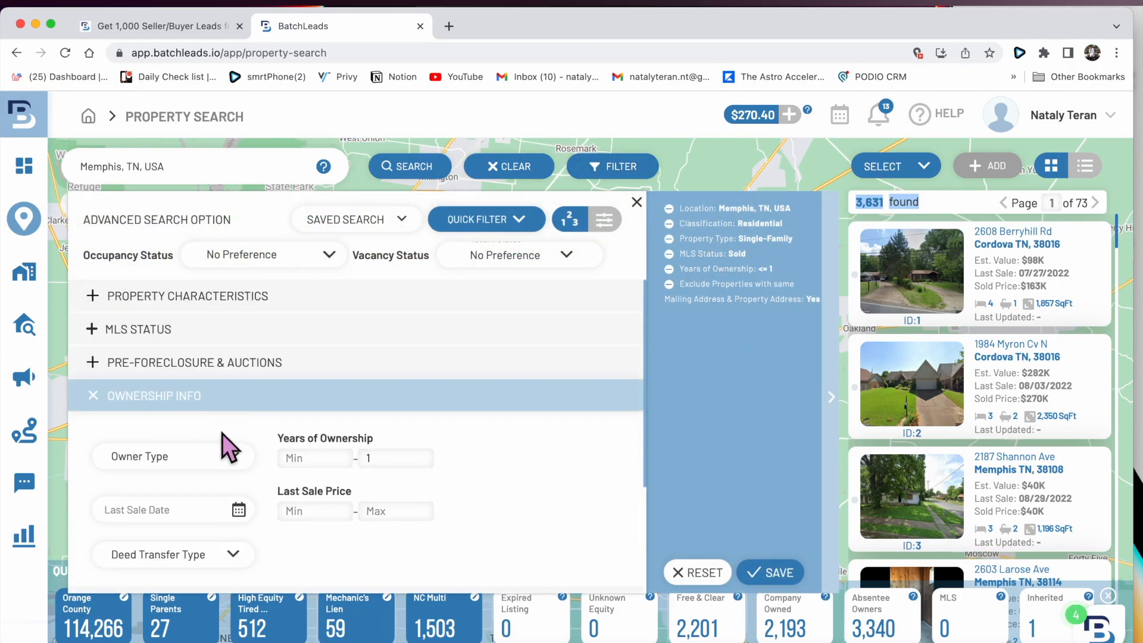
click(238, 510)
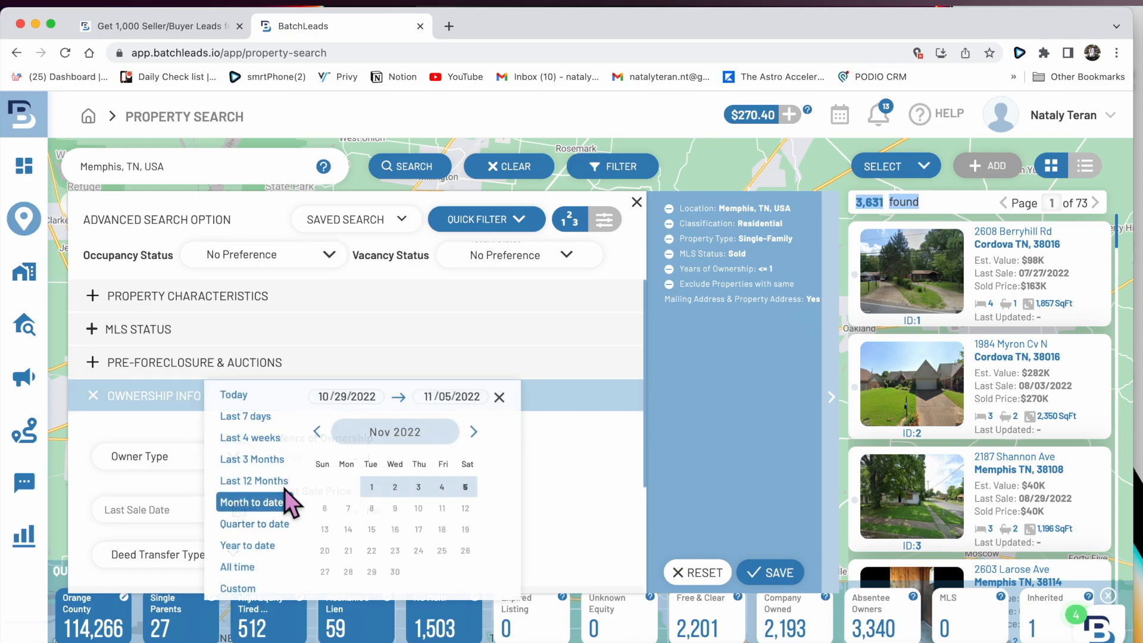
click(259, 481)
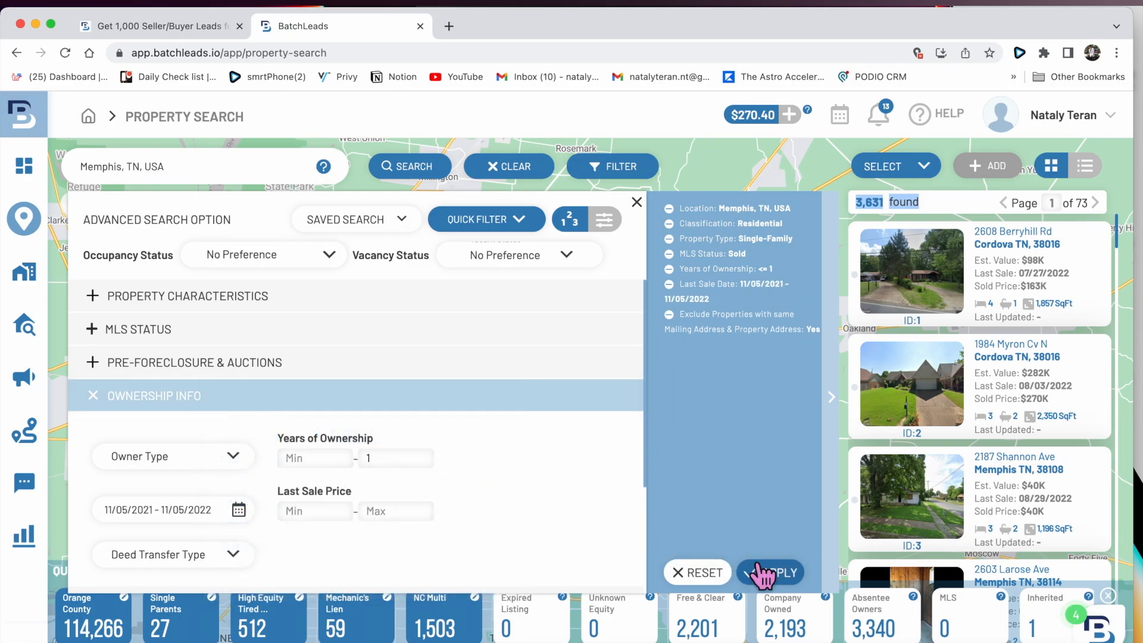
click(765, 572)
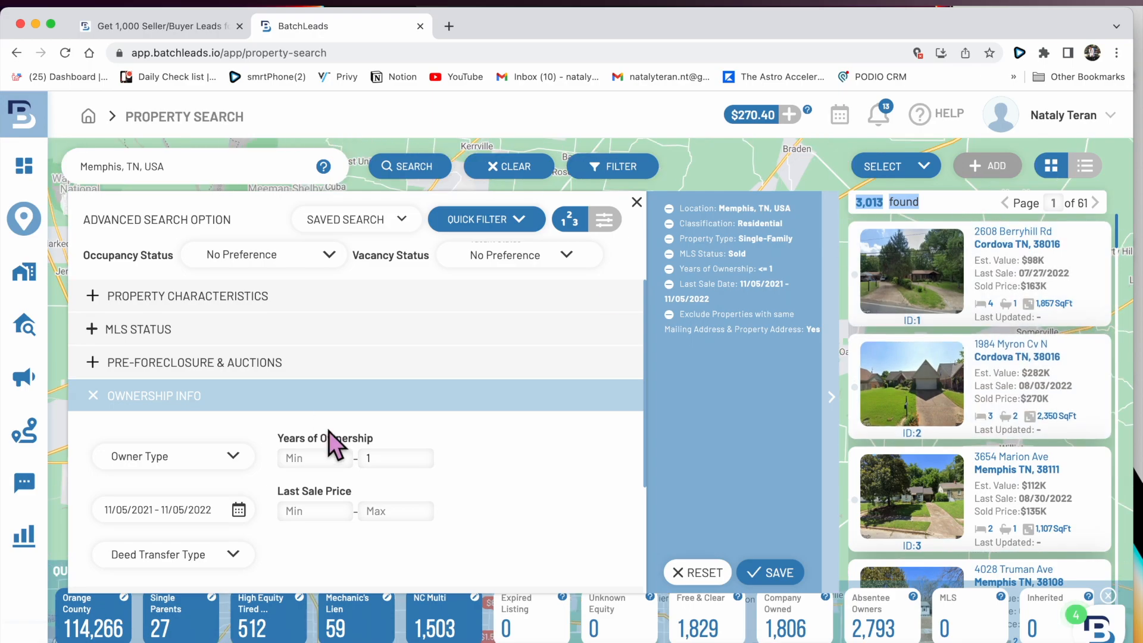
- Cancel the Save Filter prompt without saving and collapse Ownership Info
click(771, 572)
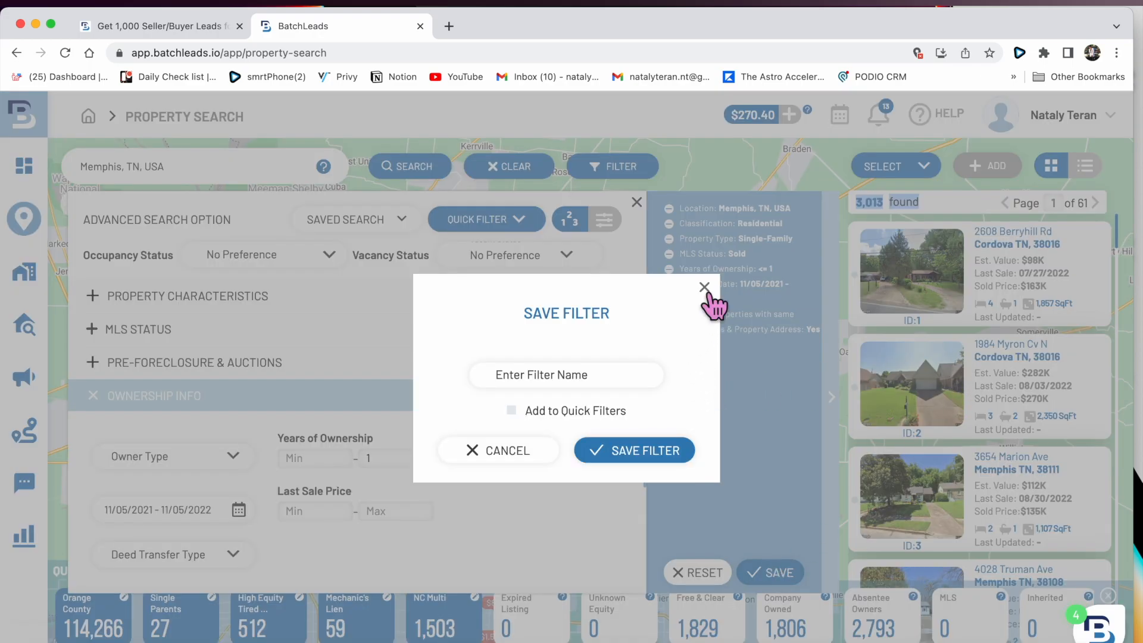
click(704, 287)
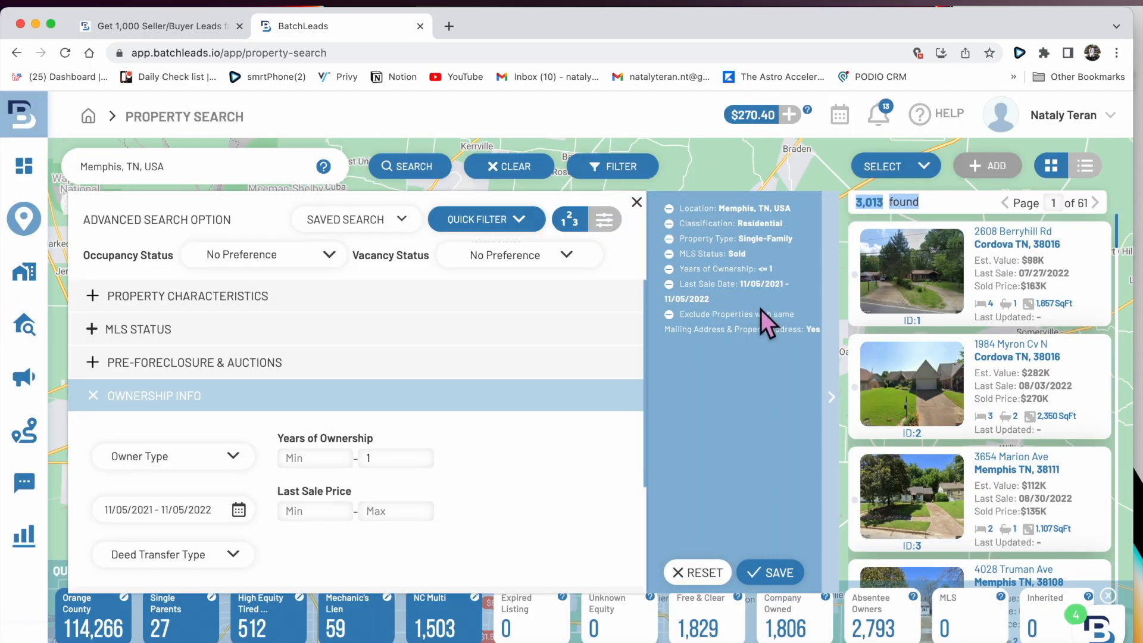
click(184, 397)
- Set Number of Properties Owned to a range of 2 to 100 and apply
click(173, 530)
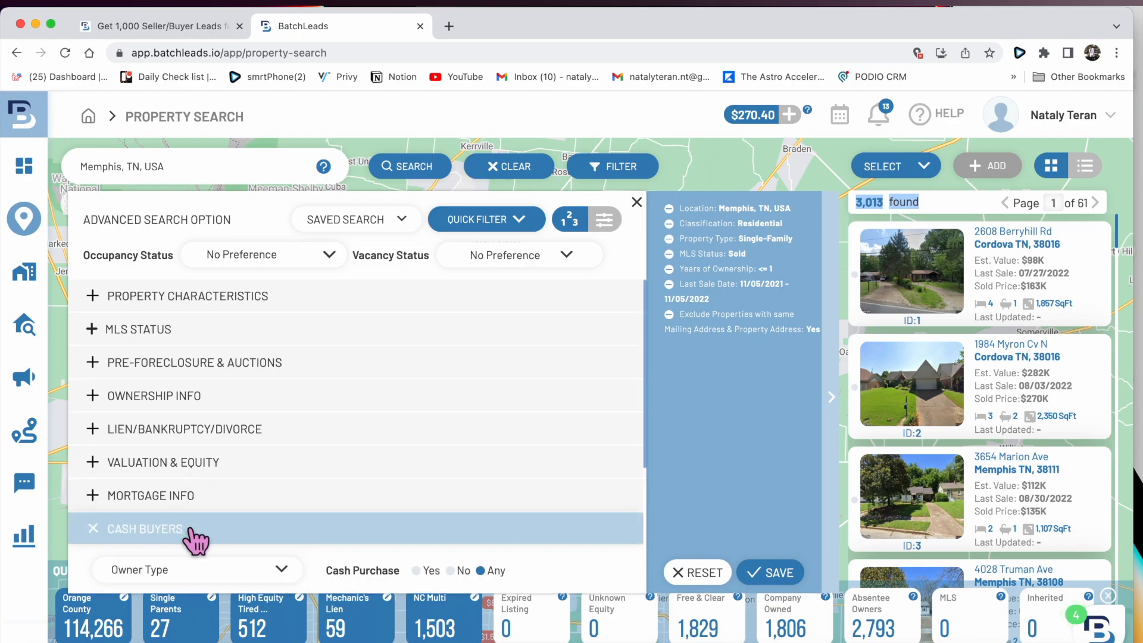
scroll(208, 542, down, 2)
scroll(203, 532, down, 5)
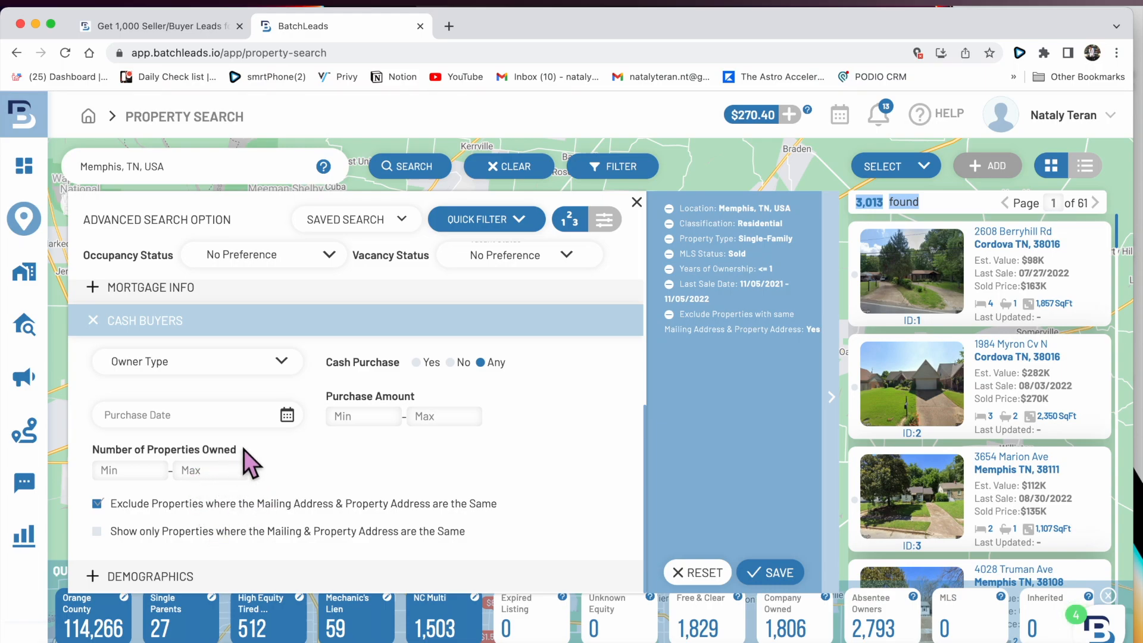
click(218, 470)
click(153, 472)
text(2)
click(768, 586)
click(227, 471)
text(100)
click(768, 573)
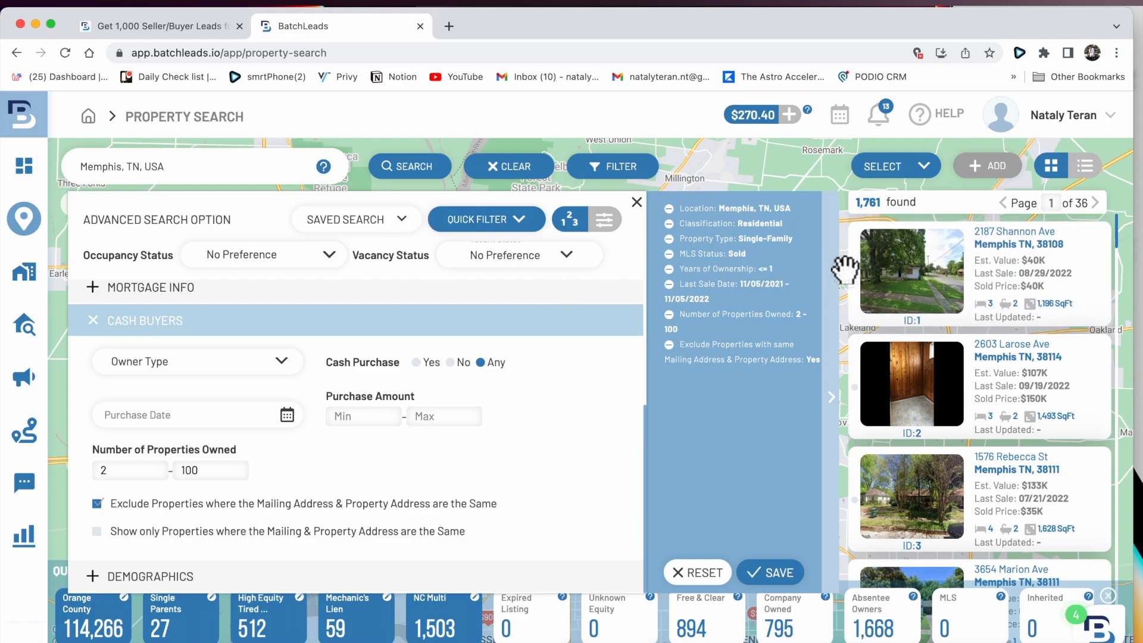
- Require Cash Purchase: Yes, apply, and close the Save Filter prompt unsaved
scroll(370, 498, up, 2)
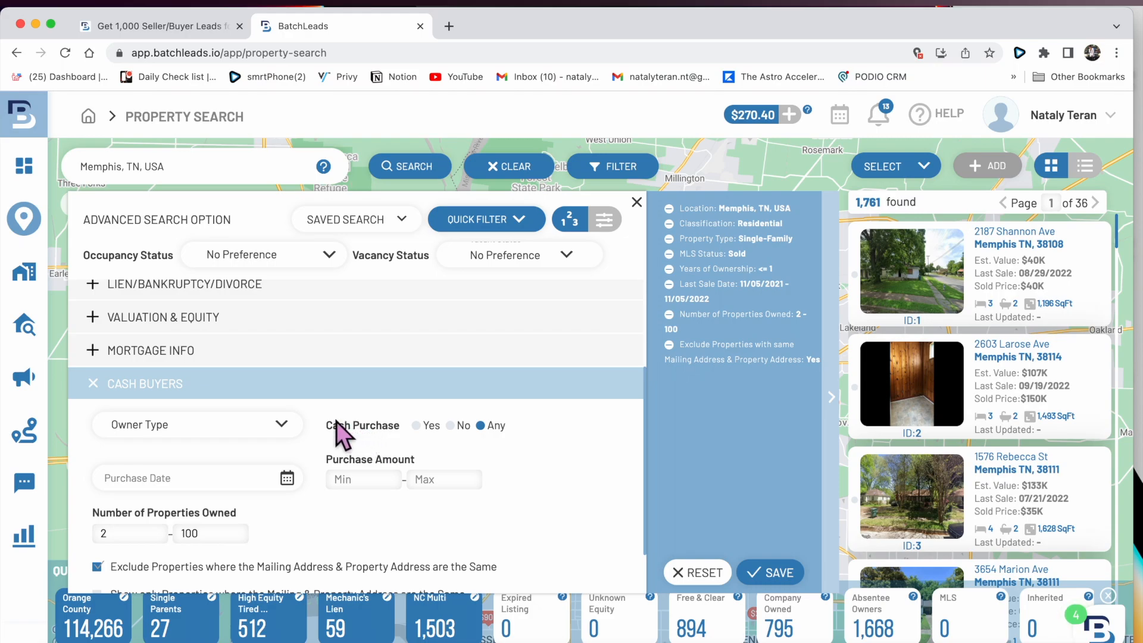
click(416, 425)
click(770, 570)
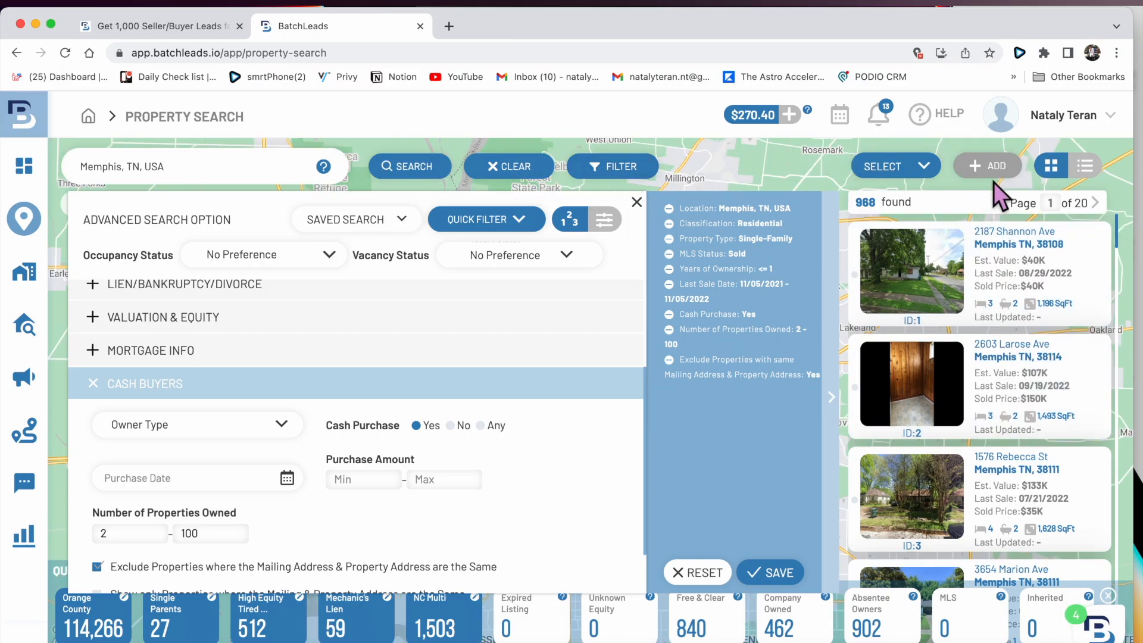
click(785, 569)
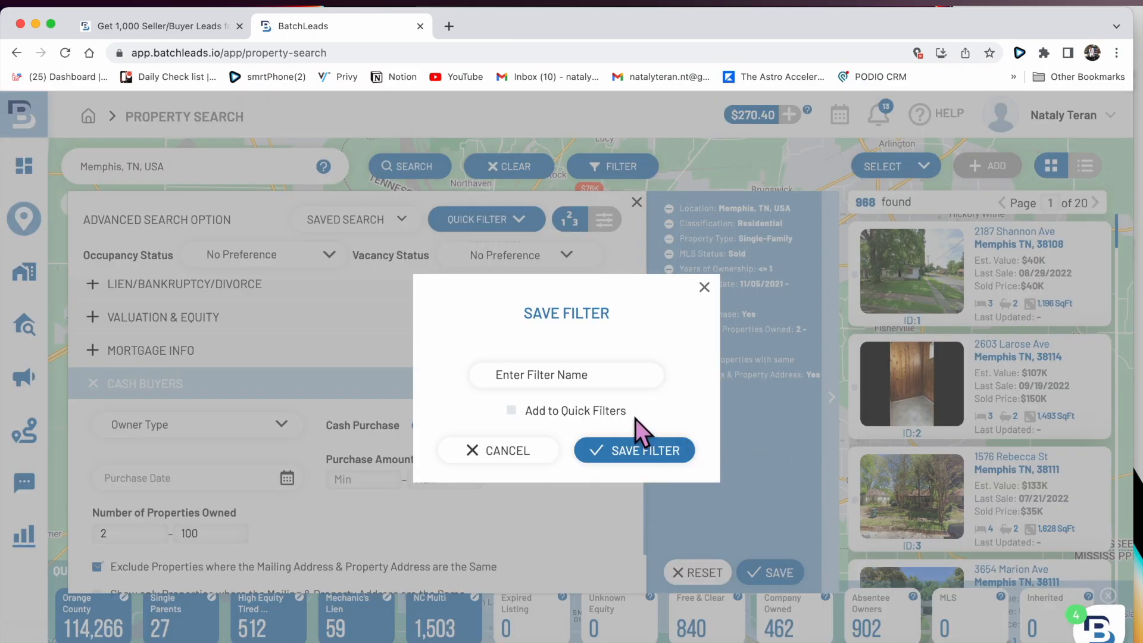
click(629, 381)
click(706, 288)
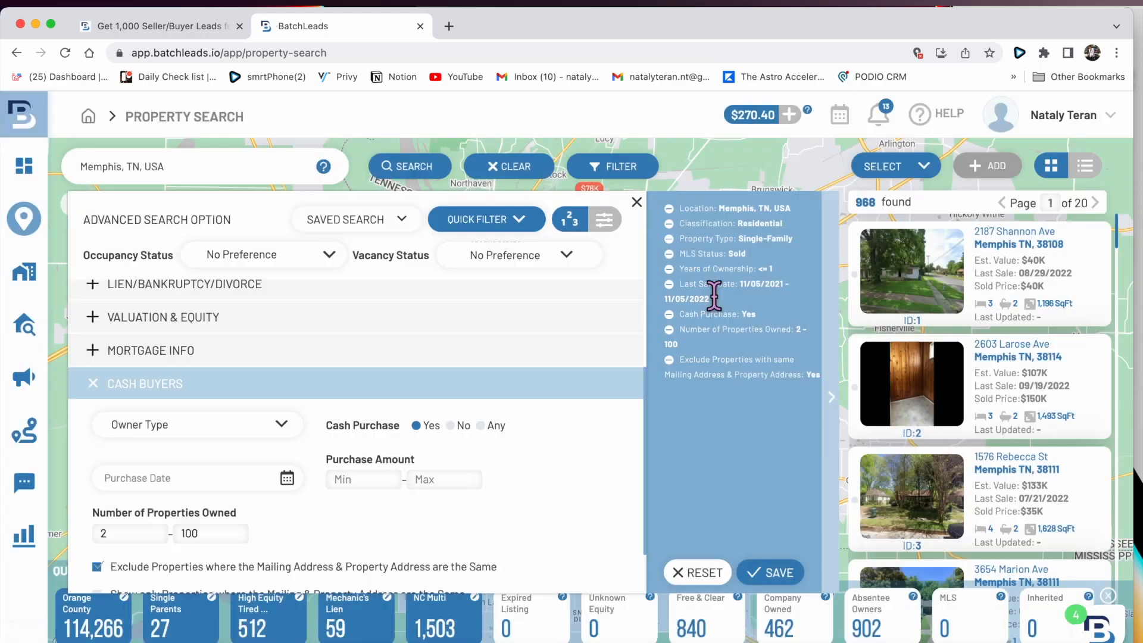
- Add all 968 properties to a new list 'cash buyers in memphis tn' with a new tag
click(982, 170)
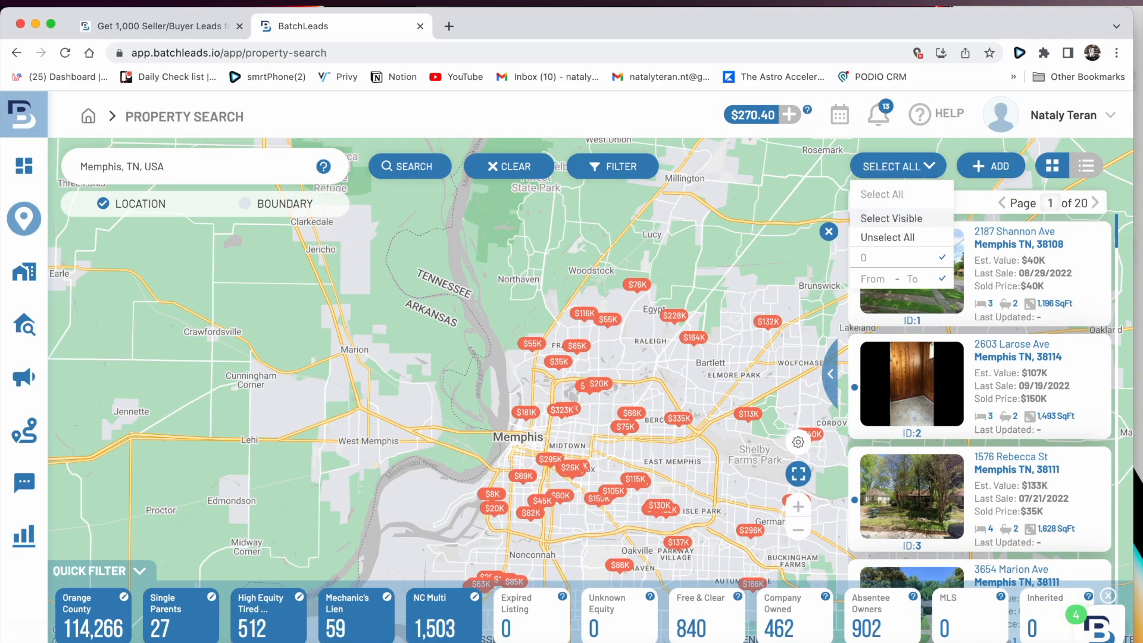
click(997, 170)
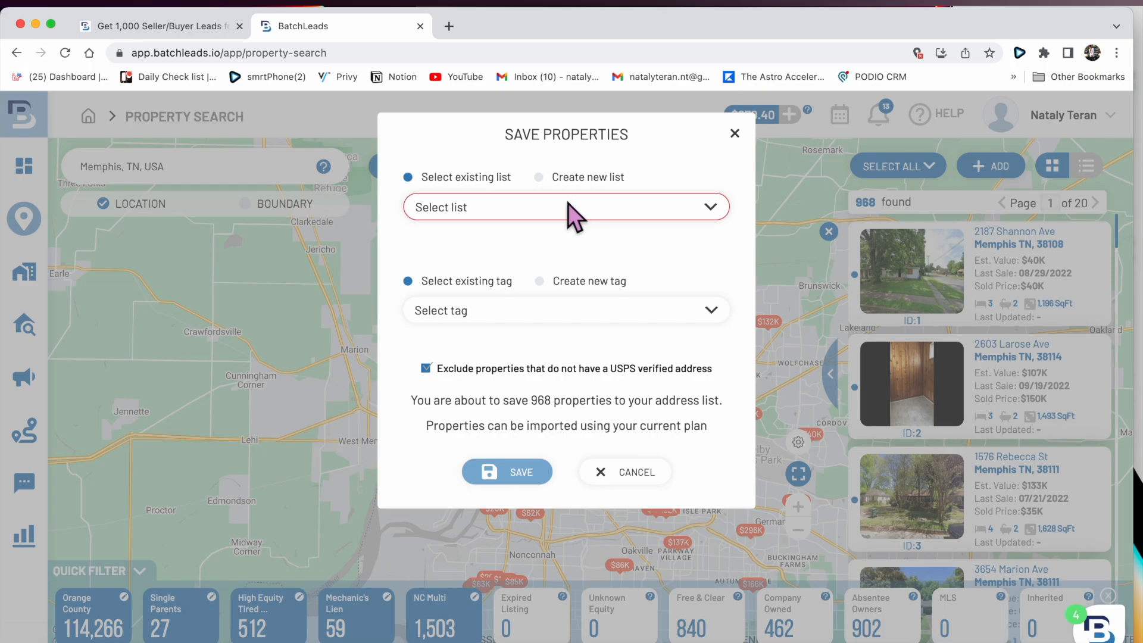
click(542, 178)
click(535, 232)
text(cash buyers in mem)
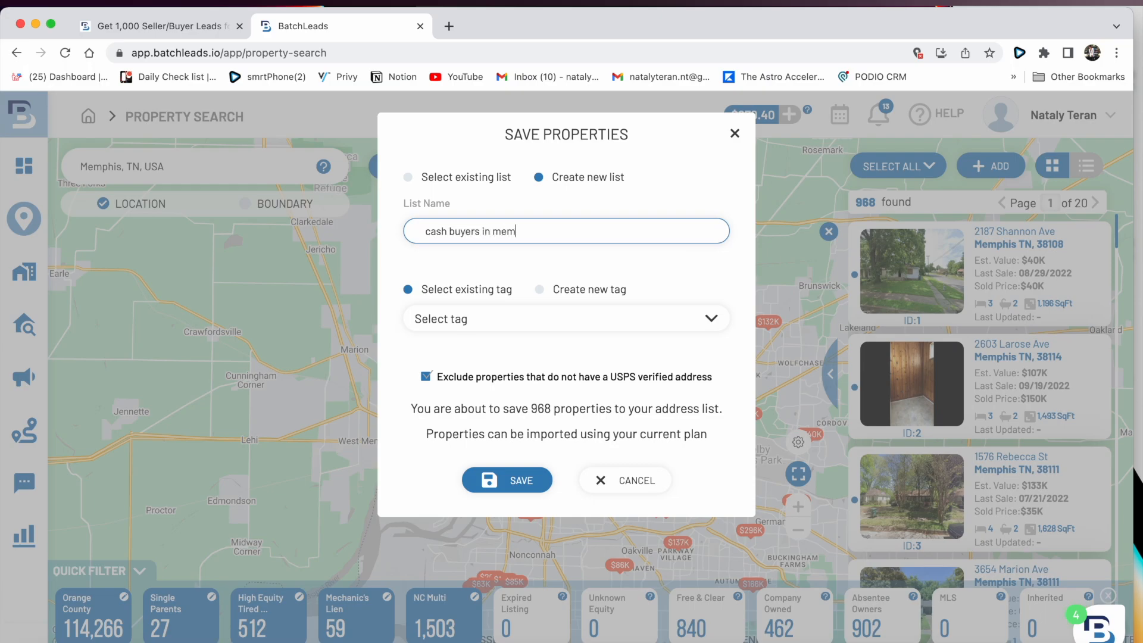
text(phis tn)
click(561, 291)
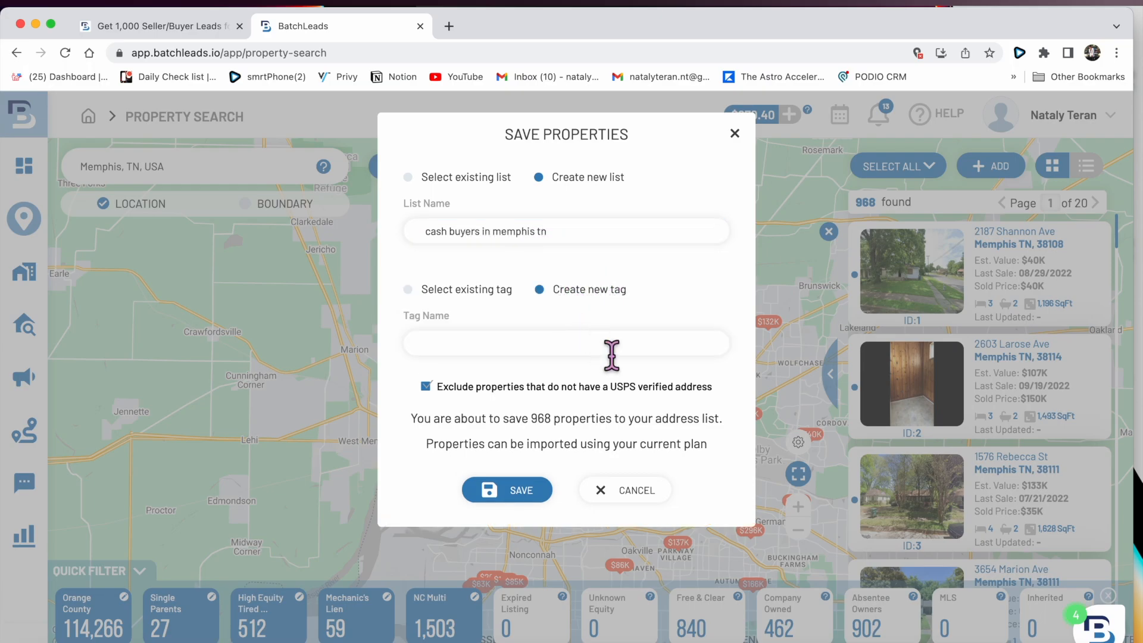
click(532, 491)
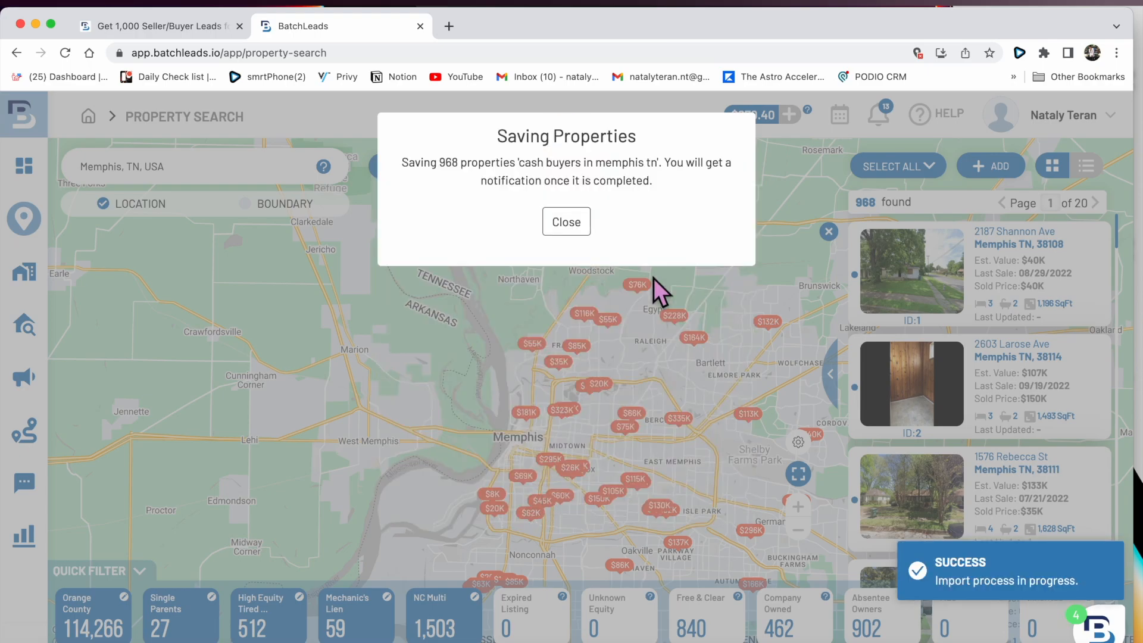
click(566, 222)
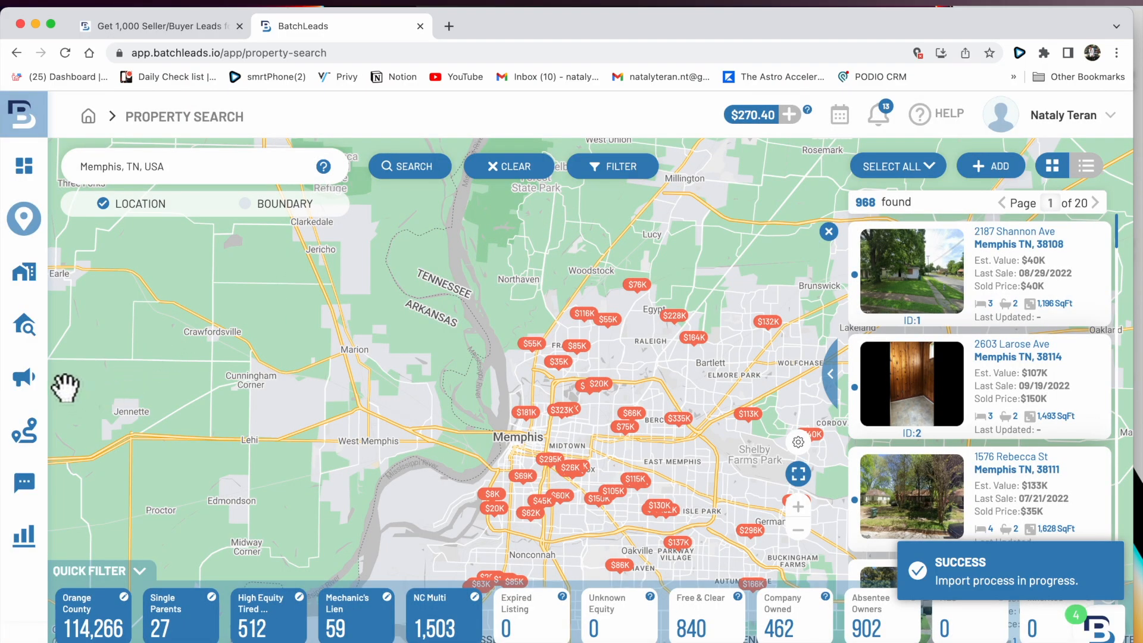
- Open truepeoplesearch.com in a new Chrome tab, then go back to the BatchLeads tab
click(455, 36)
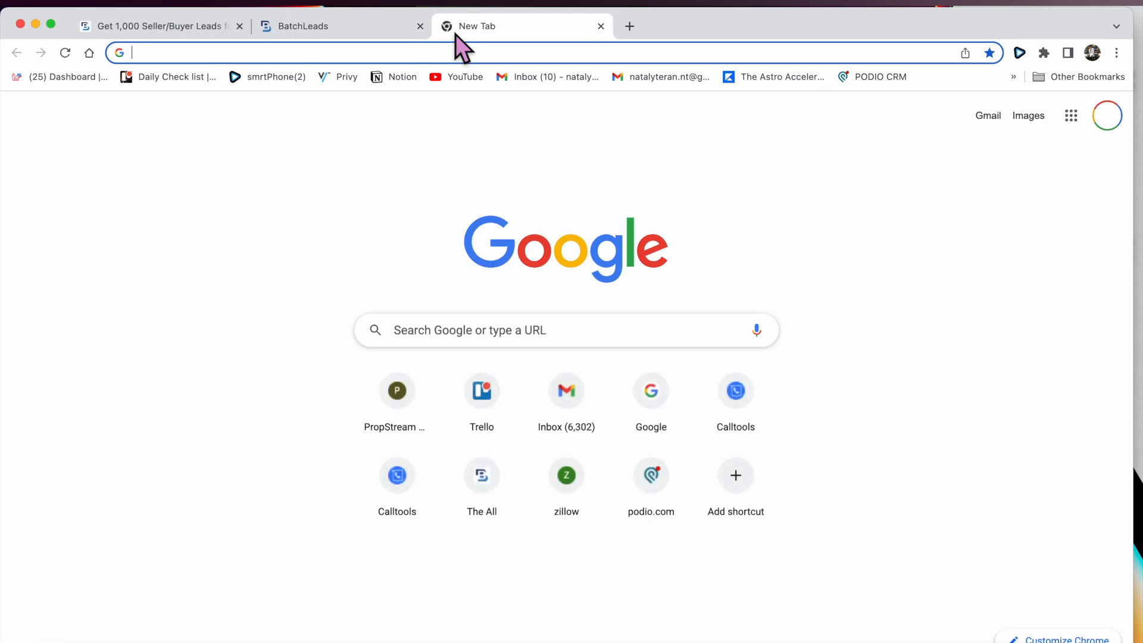
text(true)
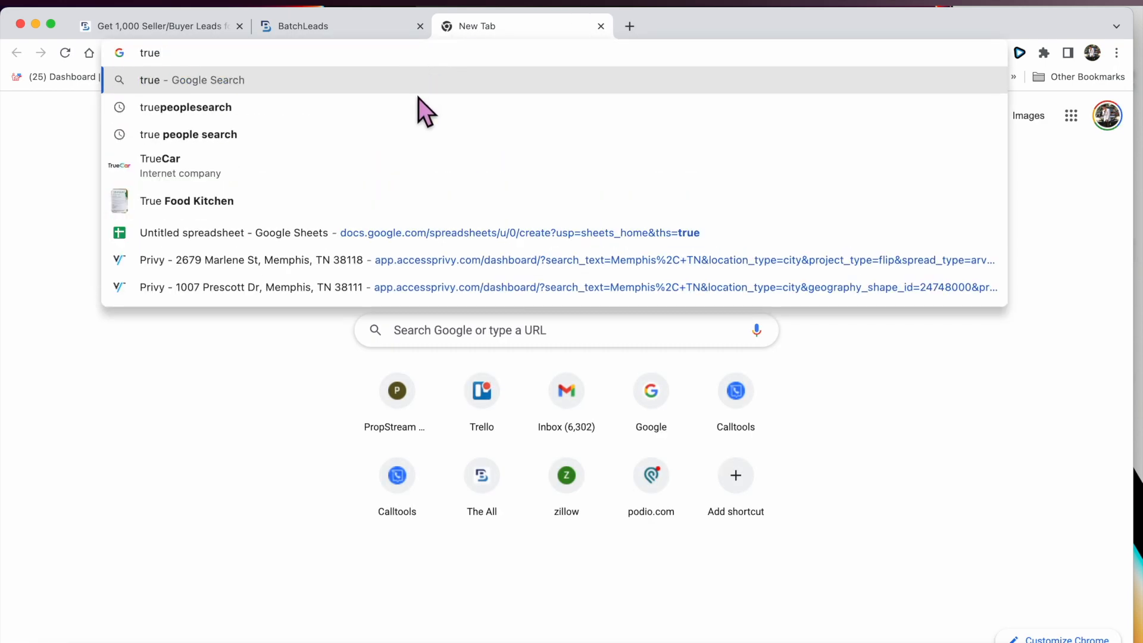
click(404, 112)
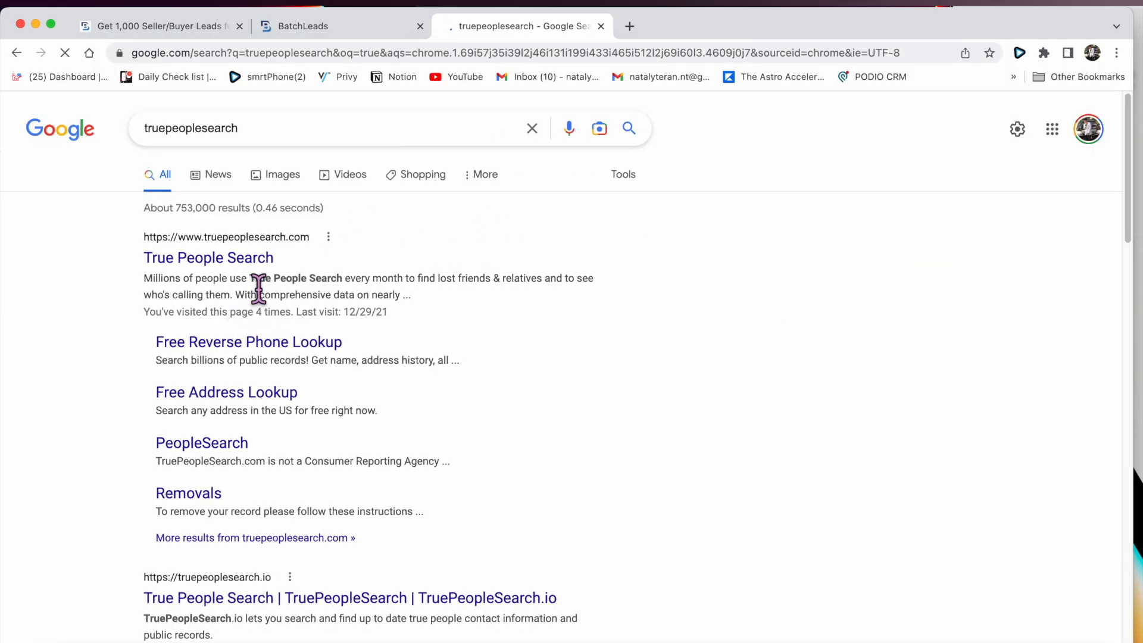
click(252, 260)
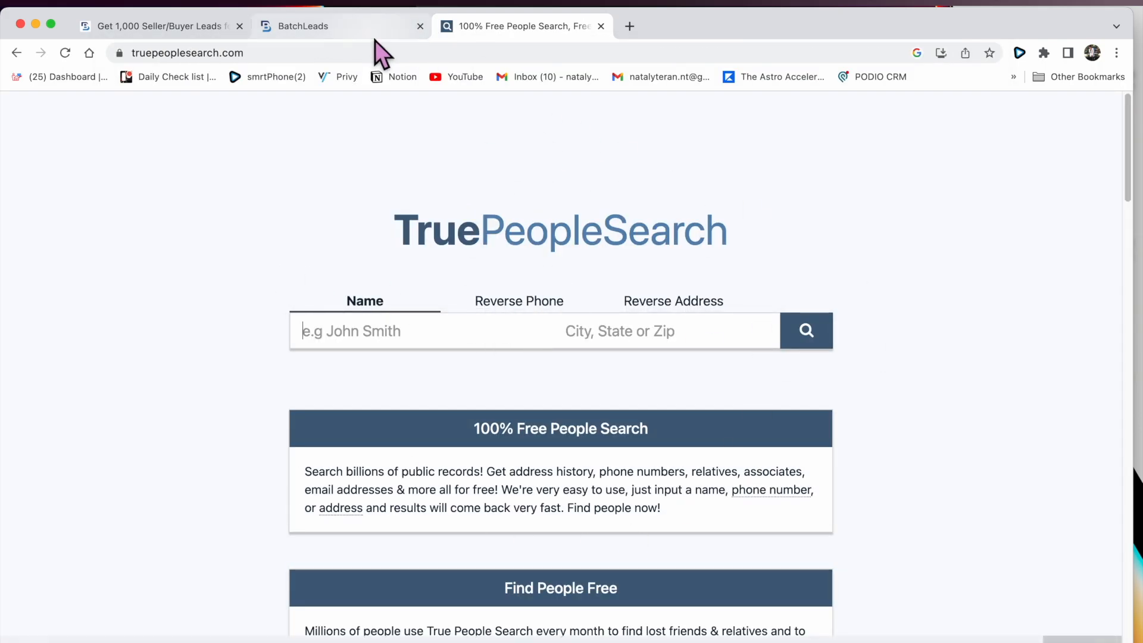
click(367, 35)
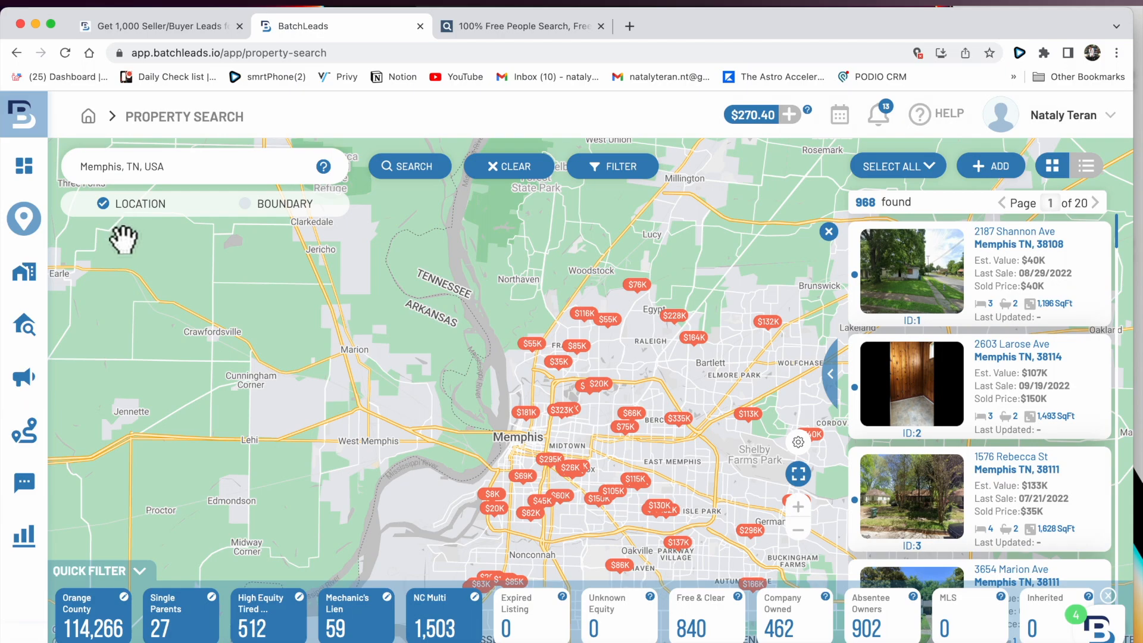
- Go to Skip Trace and start a file import for skip tracing
mouse_move(18, 432)
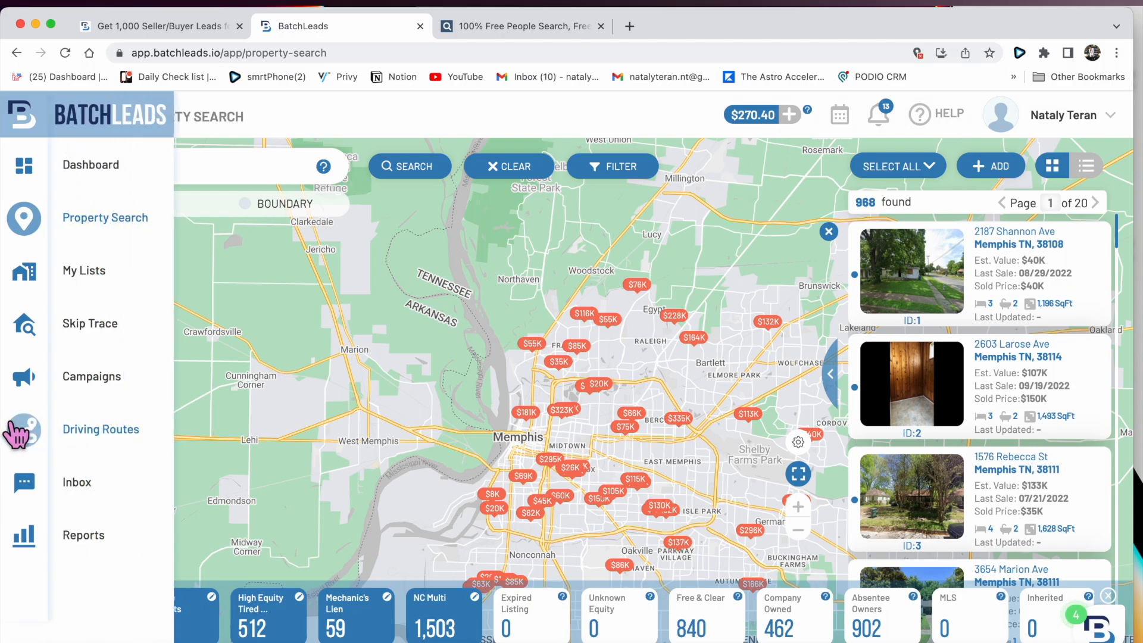
click(112, 327)
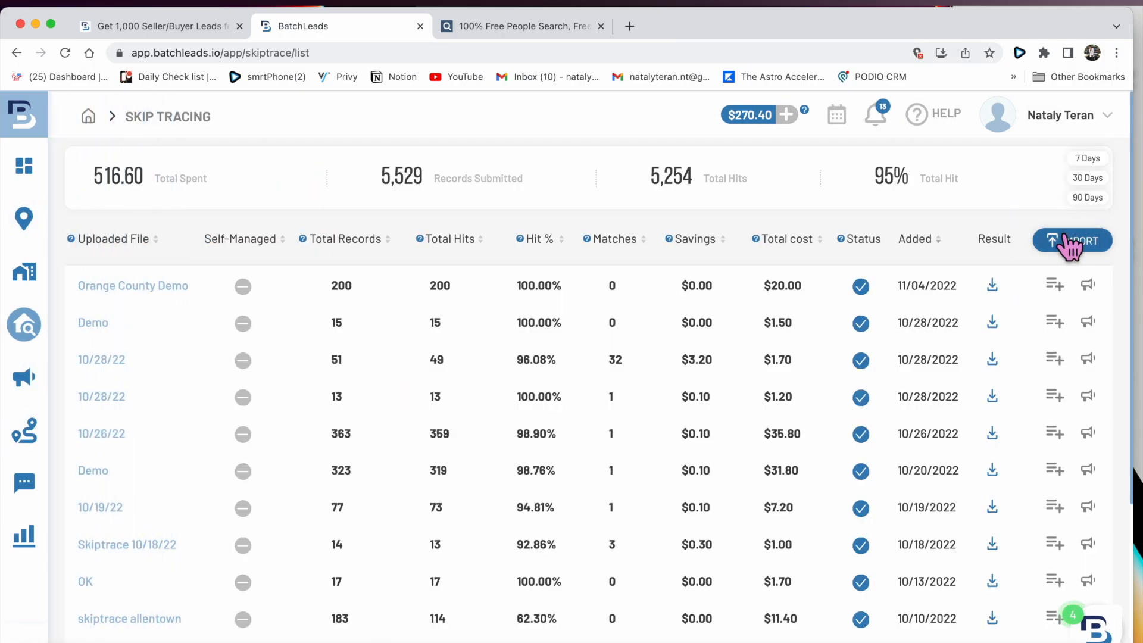
click(1071, 240)
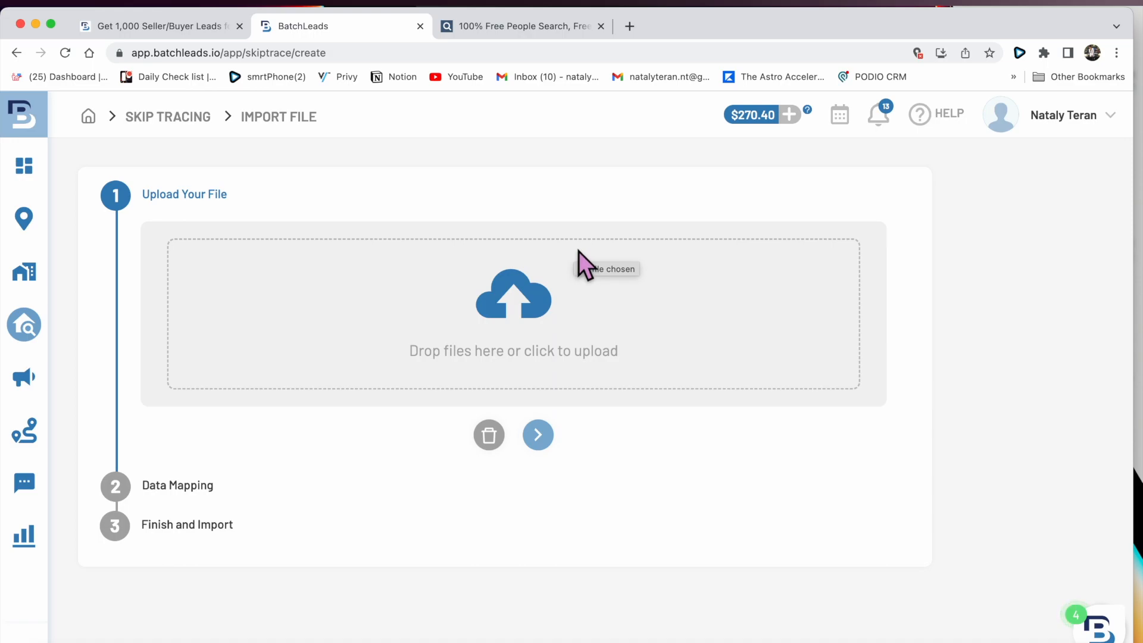
mouse_move(26, 224)
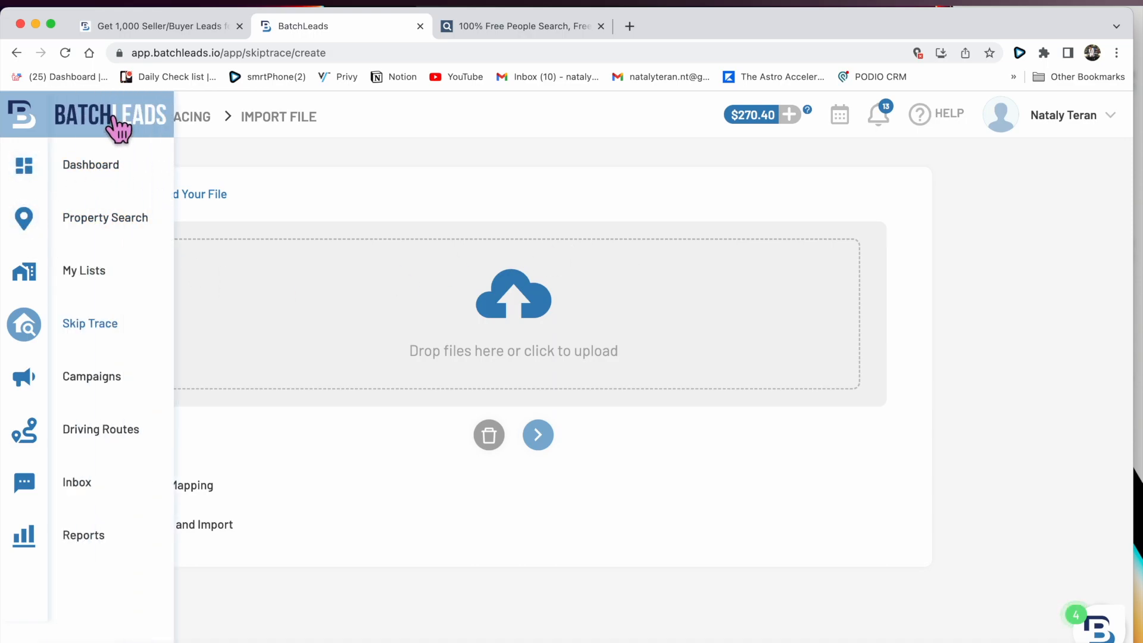